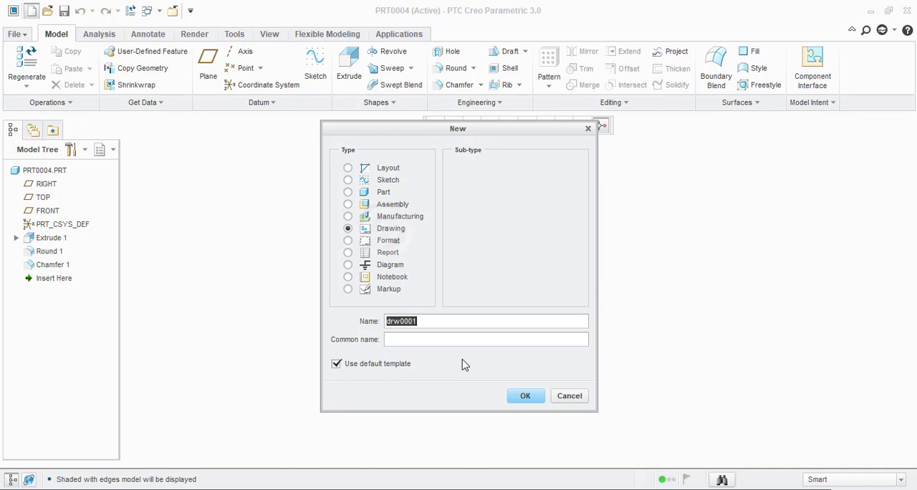
Step: Create the drawing drw0001 of PRT0004.PRT on an empty landscape C-size sheet and enlarge its window to full screen
{"action": "left_click", "coordinate": [524, 396]}
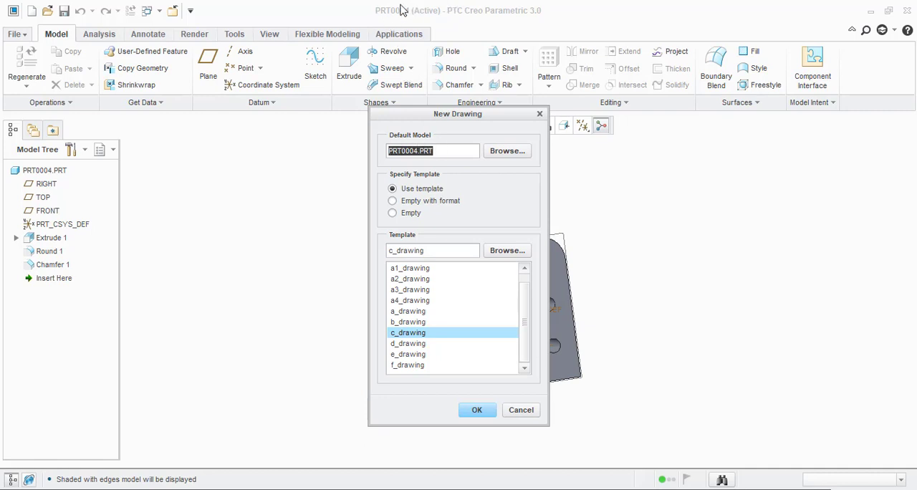
{"action": "left_click", "coordinate": [504, 153]}
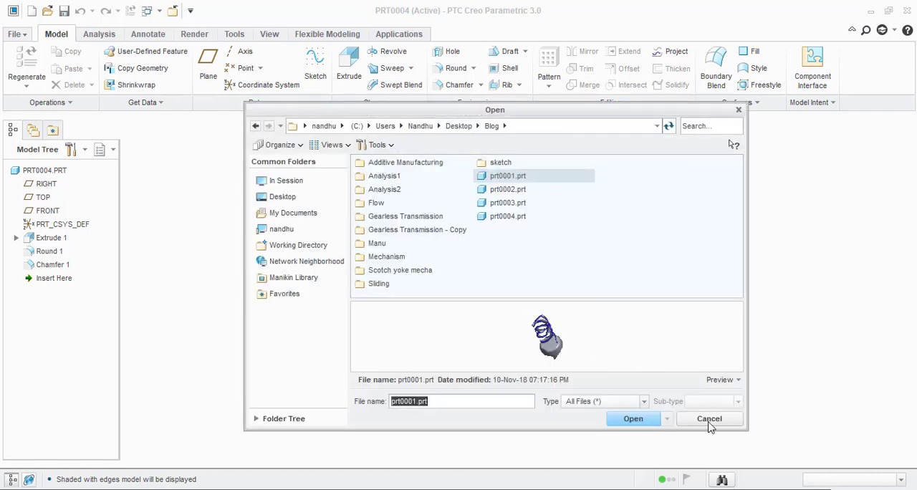
{"action": "left_click", "coordinate": [709, 418]}
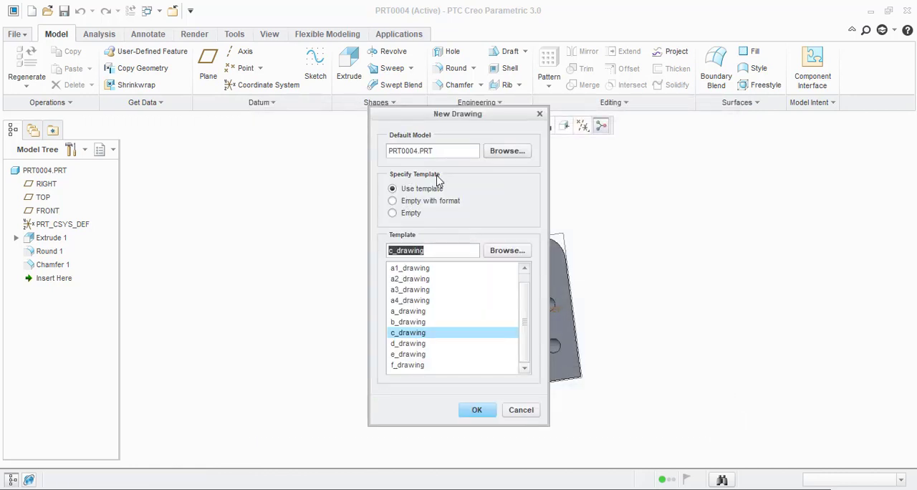
{"action": "left_click", "coordinate": [410, 216]}
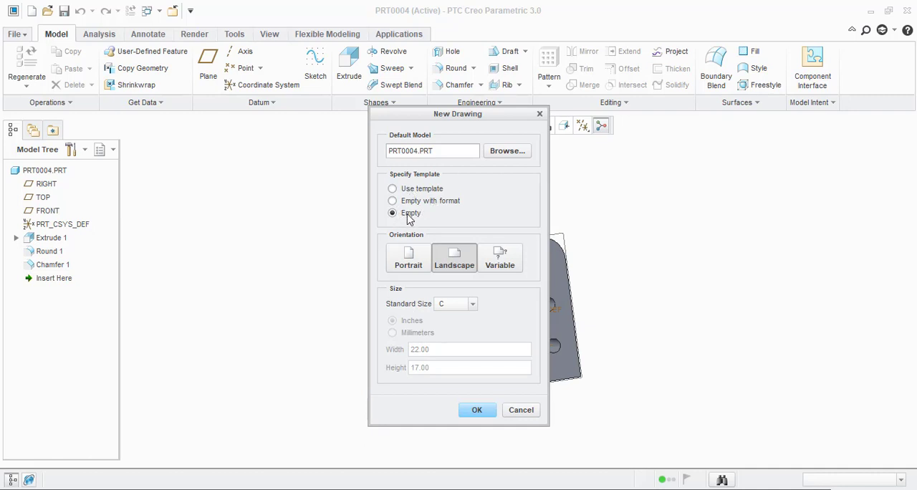
{"action": "left_click", "coordinate": [455, 306]}
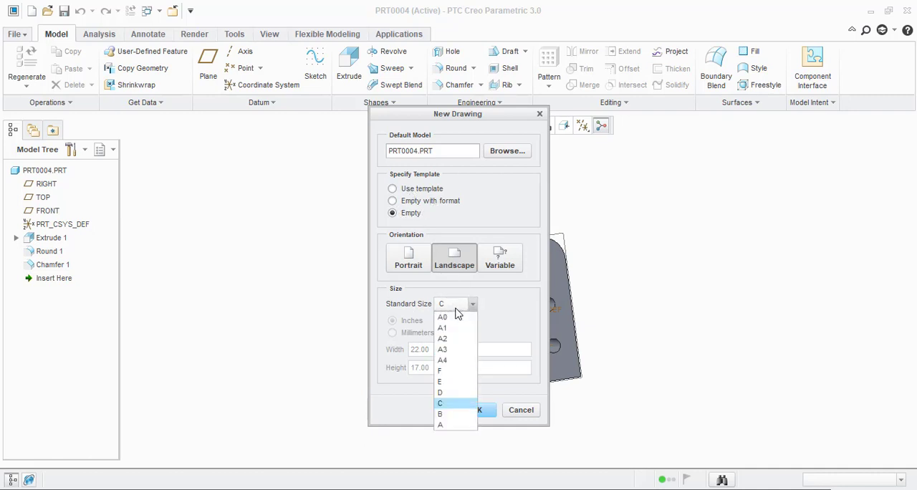
{"action": "left_click", "coordinate": [501, 310]}
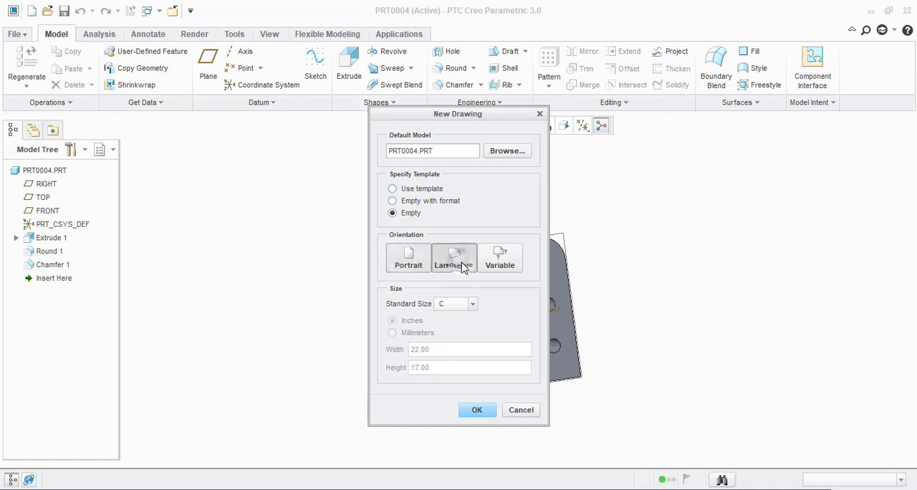
{"action": "left_click", "coordinate": [477, 411]}
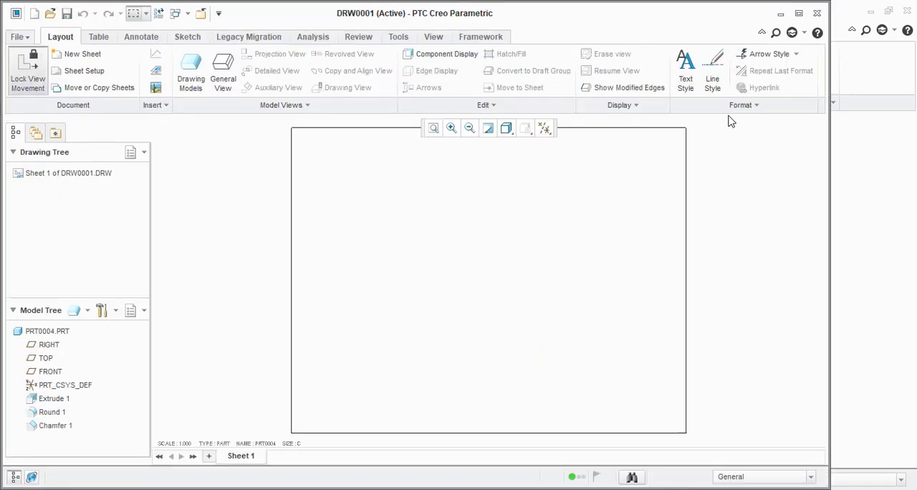
{"action": "left_click", "coordinate": [798, 15]}
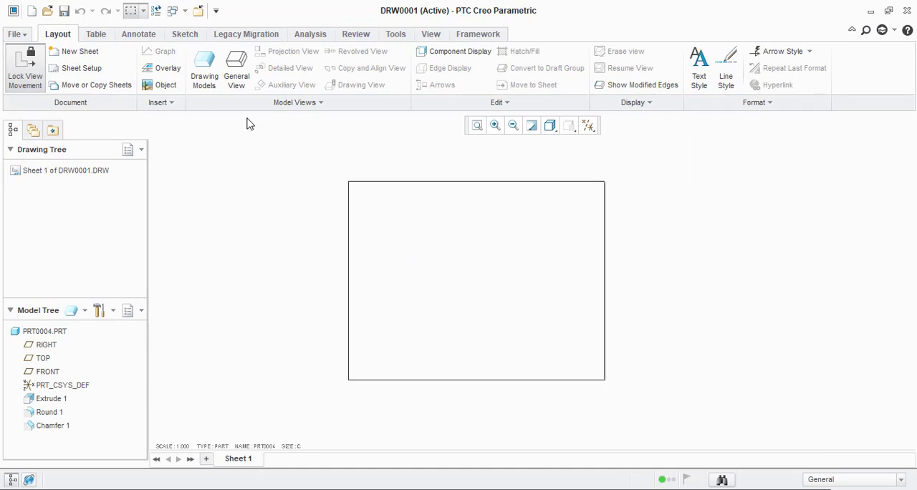
Step: Try to add the part prt0003.prt to the drawing's models
{"action": "left_click", "coordinate": [208, 84]}
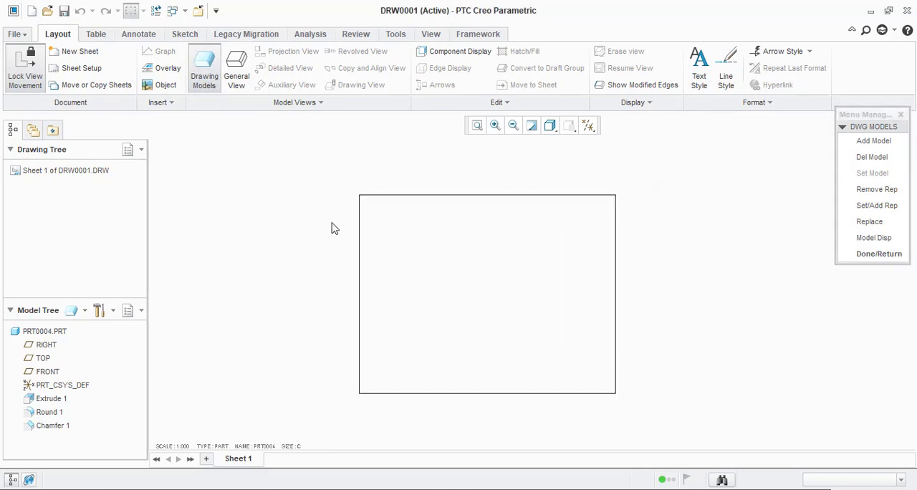
{"action": "left_click", "coordinate": [874, 141]}
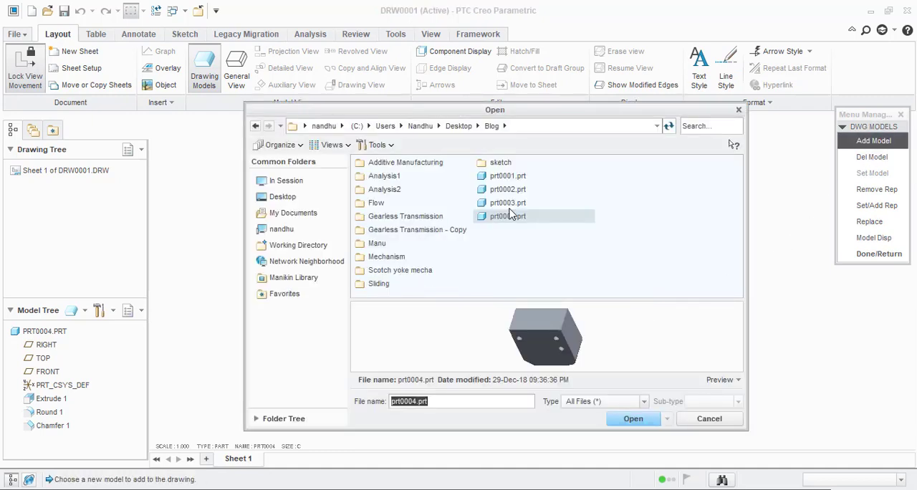
{"action": "left_click", "coordinate": [508, 203]}
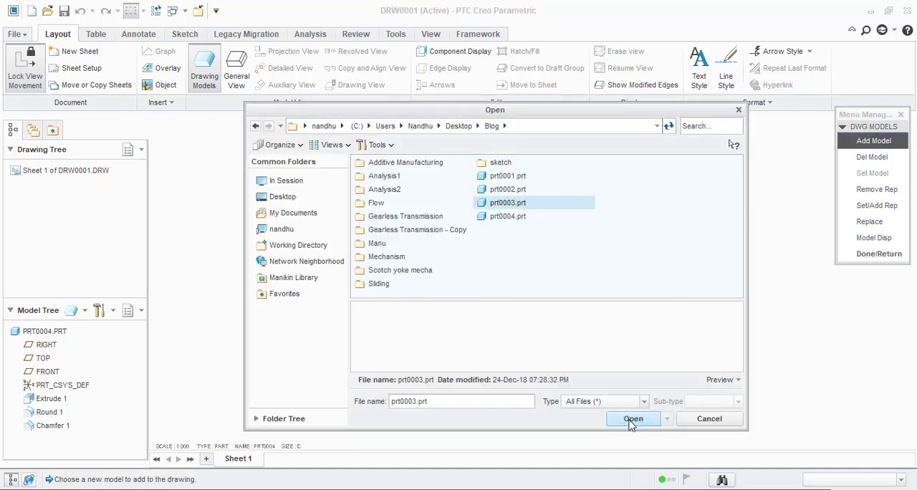
{"action": "left_click", "coordinate": [632, 420]}
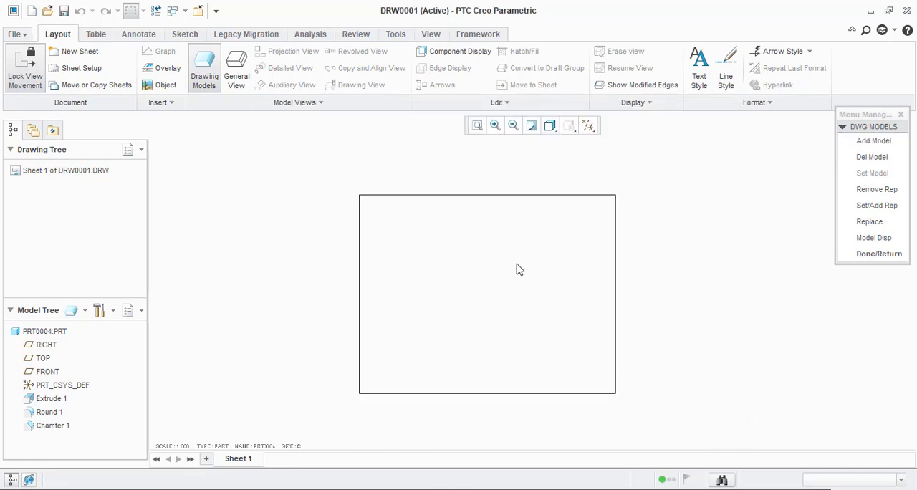
{"action": "scroll", "coordinate": [683, 348], "scroll_direction": "up", "scroll_amount": 1}
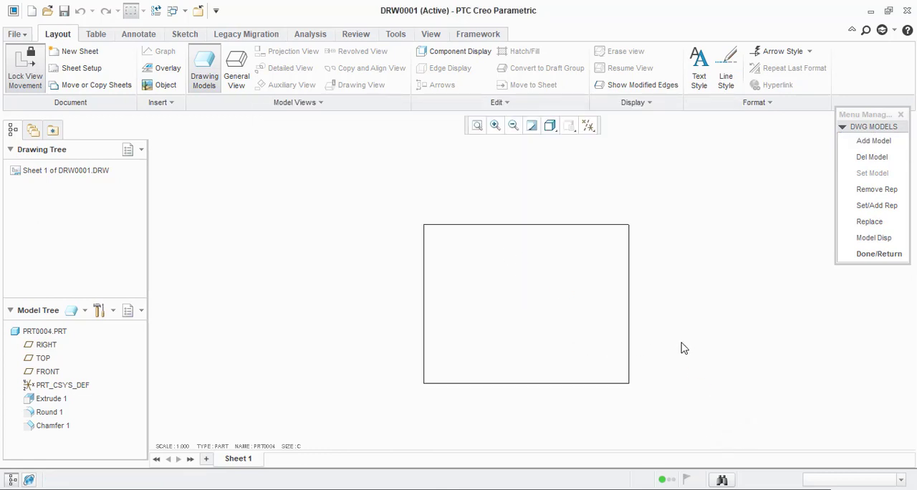
Step: Delete the model PRT0004 from the drawing and add prt0004.prt back as its drawing model
{"action": "left_click", "coordinate": [854, 162]}
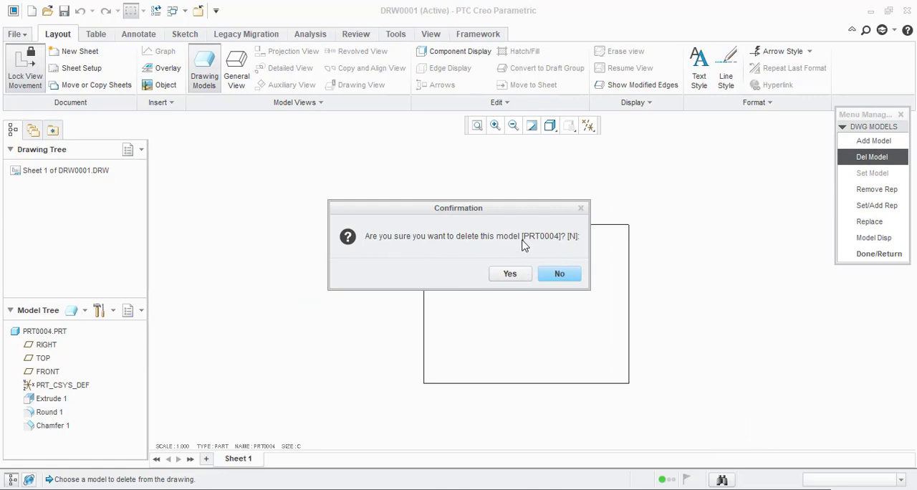
{"action": "left_click", "coordinate": [512, 274]}
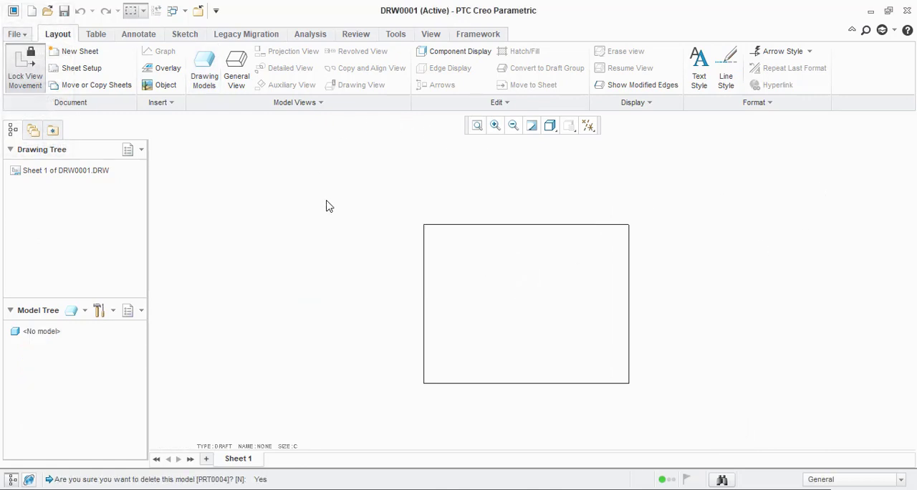
{"action": "left_click", "coordinate": [211, 85]}
{"action": "left_click", "coordinate": [866, 141]}
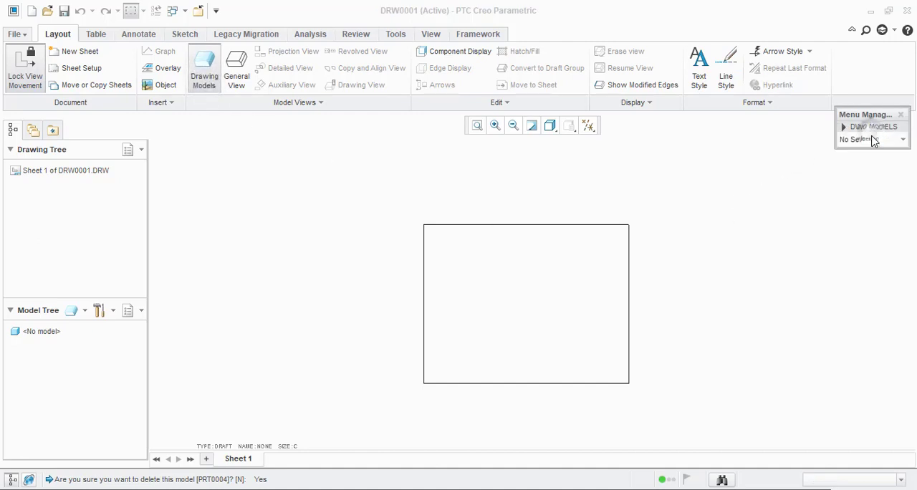
{"action": "left_click", "coordinate": [867, 154]}
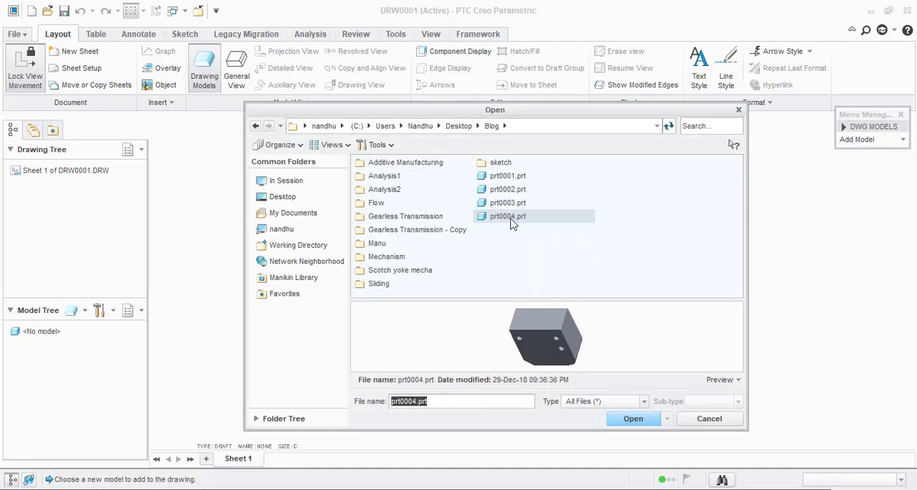
{"action": "double_click", "coordinate": [510, 216]}
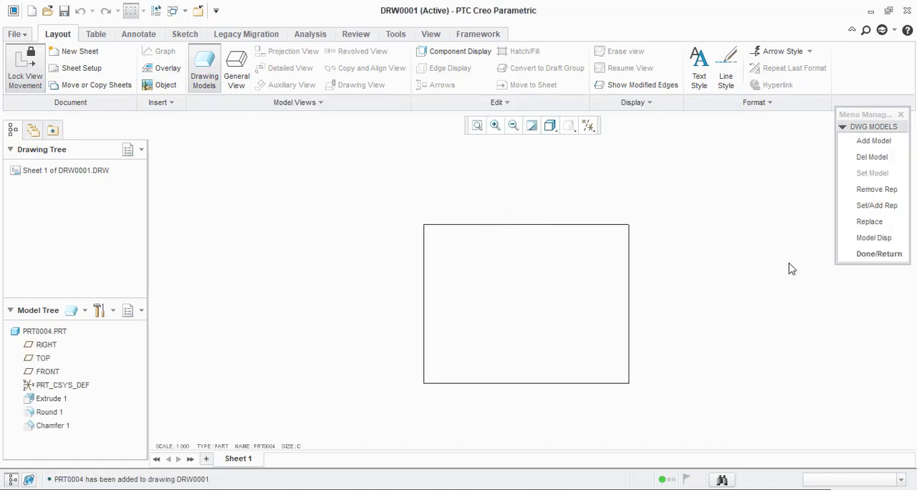
{"action": "left_click", "coordinate": [876, 255]}
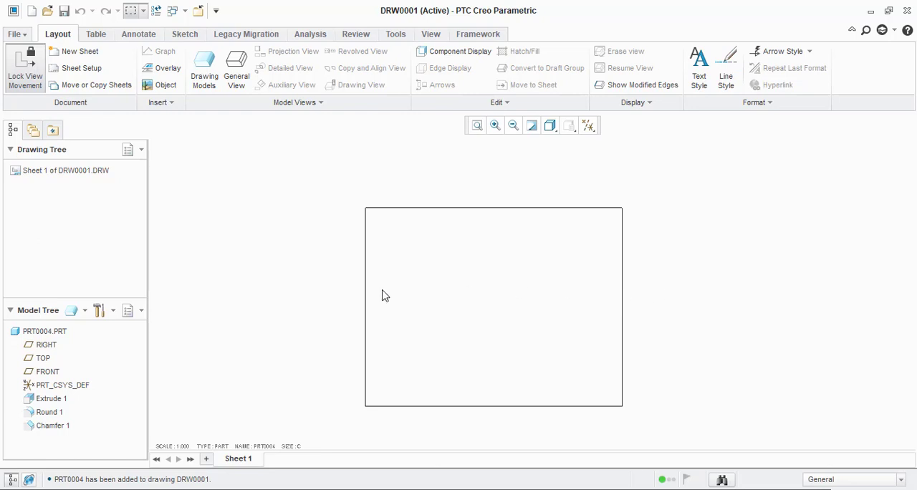
Step: Place a general view of the part with No Combined State in the upper-left area of the sheet
{"action": "left_click", "coordinate": [236, 68]}
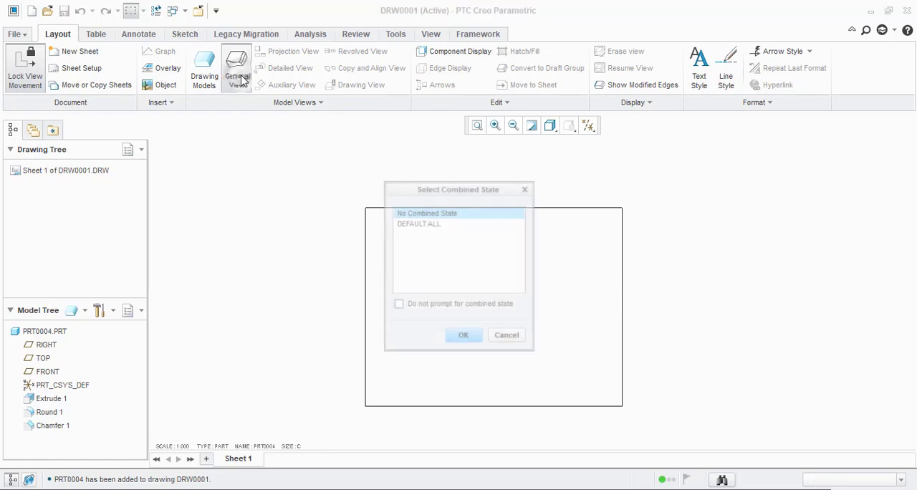
{"action": "left_click", "coordinate": [410, 223]}
{"action": "left_click", "coordinate": [411, 212]}
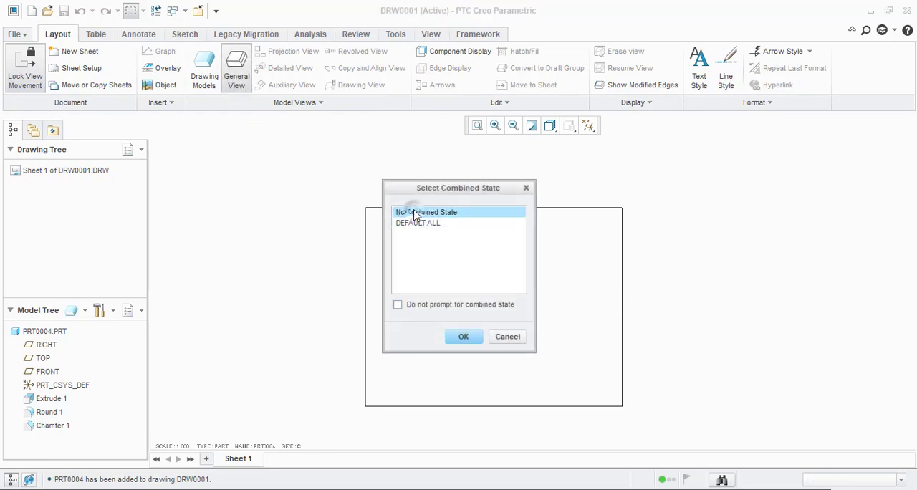
{"action": "left_click", "coordinate": [420, 225]}
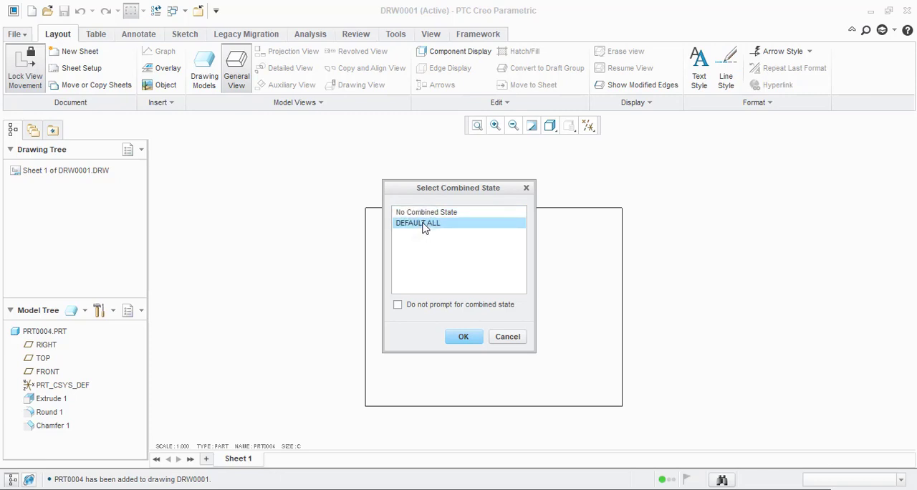
{"action": "left_click", "coordinate": [416, 212]}
{"action": "left_click", "coordinate": [464, 336]}
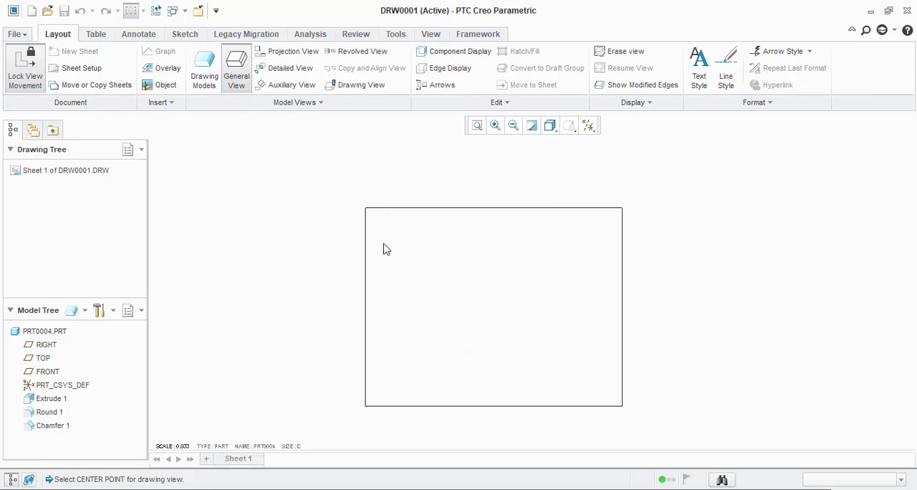
{"action": "left_click", "coordinate": [424, 262]}
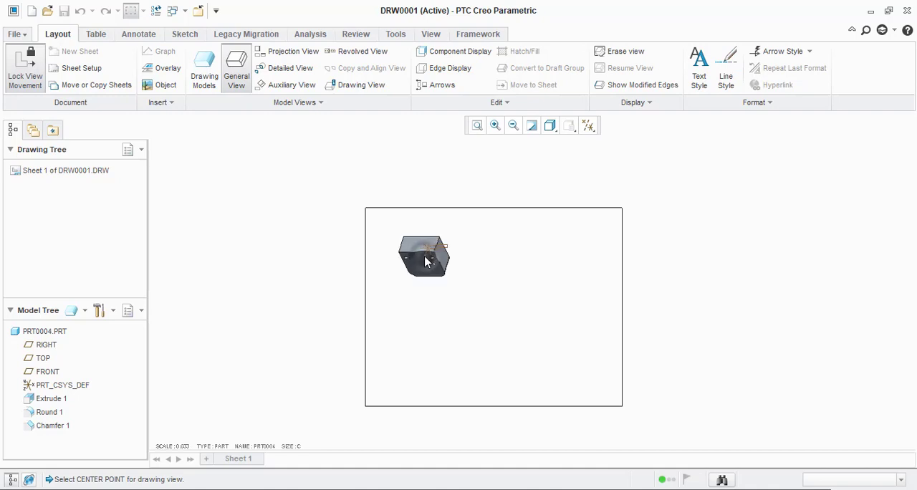
Step: Orient the placed general view to the FRONT model view and apply it
{"action": "scroll", "coordinate": [418, 254], "scroll_direction": "down", "scroll_amount": 3}
{"action": "scroll", "coordinate": [362, 254], "scroll_direction": "up", "scroll_amount": 2}
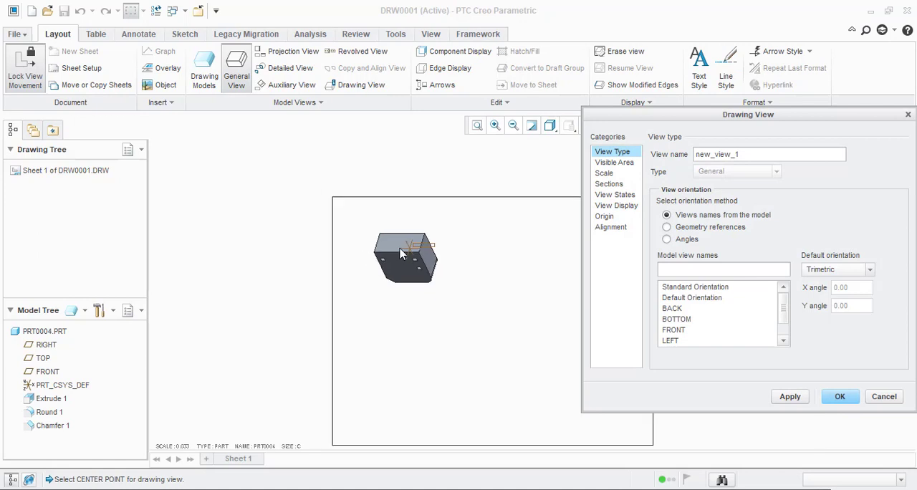
{"action": "scroll", "coordinate": [366, 229], "scroll_direction": "up", "scroll_amount": 1}
{"action": "left_click", "coordinate": [697, 311]}
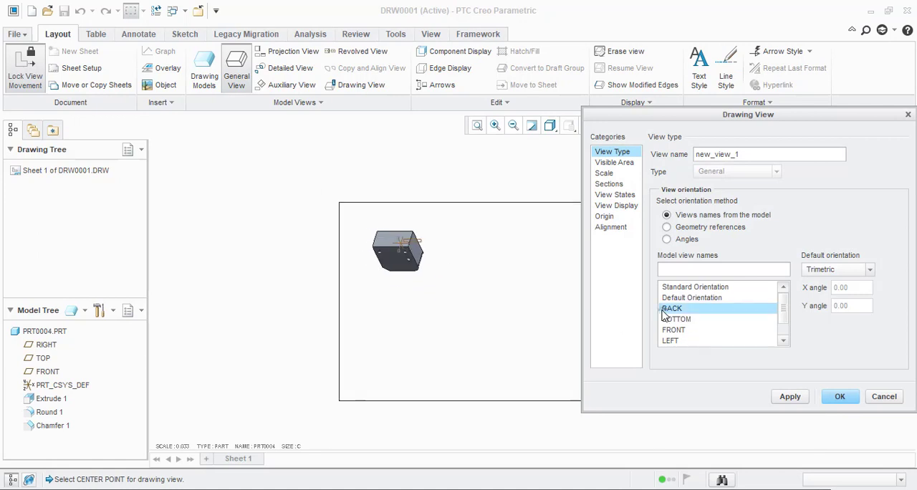
{"action": "scroll", "coordinate": [689, 335], "scroll_direction": "down", "scroll_amount": 1}
{"action": "left_click", "coordinate": [678, 309]}
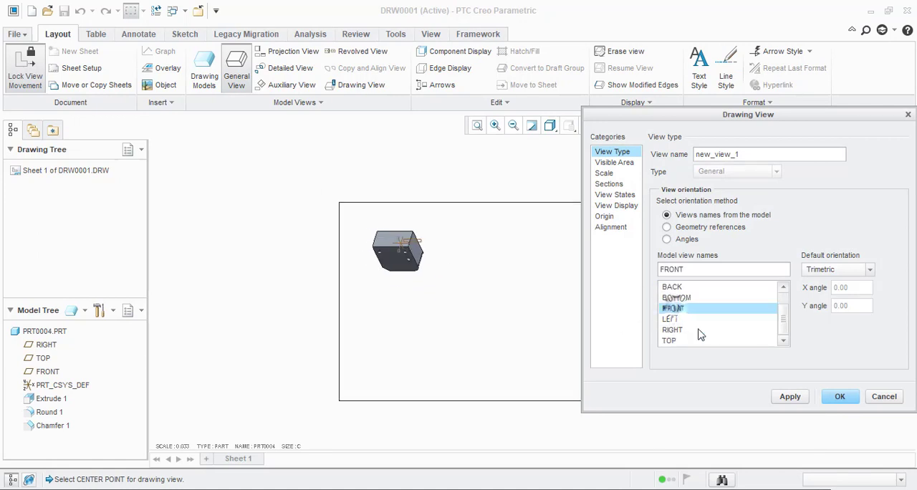
{"action": "left_click", "coordinate": [791, 396]}
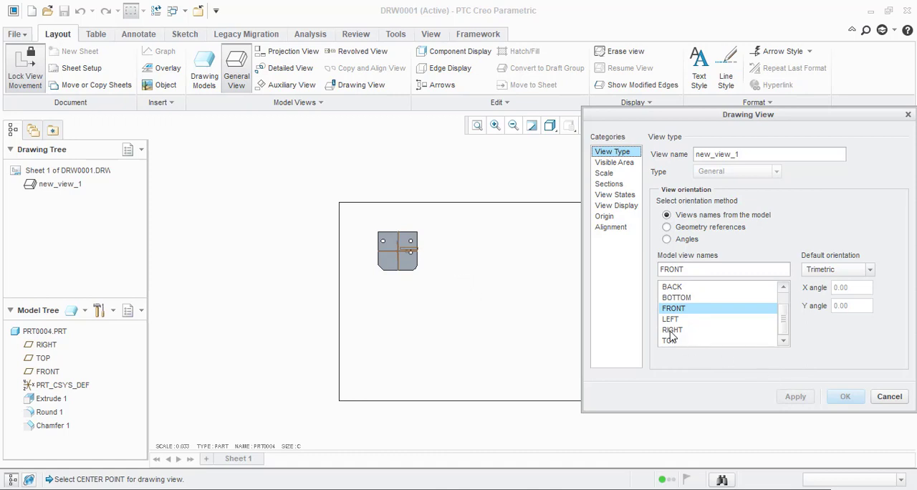
Step: Set the front view's display style to No Hidden and apply it
{"action": "scroll", "coordinate": [364, 260], "scroll_direction": "down", "scroll_amount": 1}
{"action": "scroll", "coordinate": [359, 260], "scroll_direction": "up", "scroll_amount": 1}
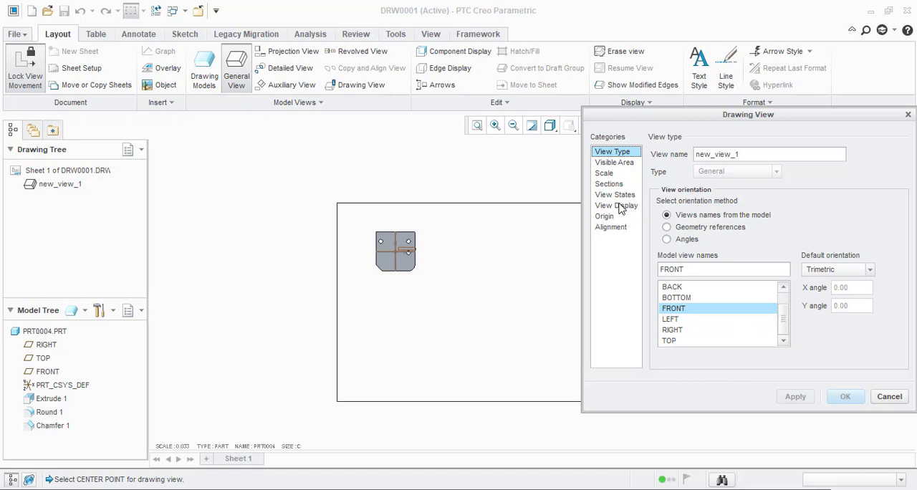
{"action": "left_click", "coordinate": [619, 206]}
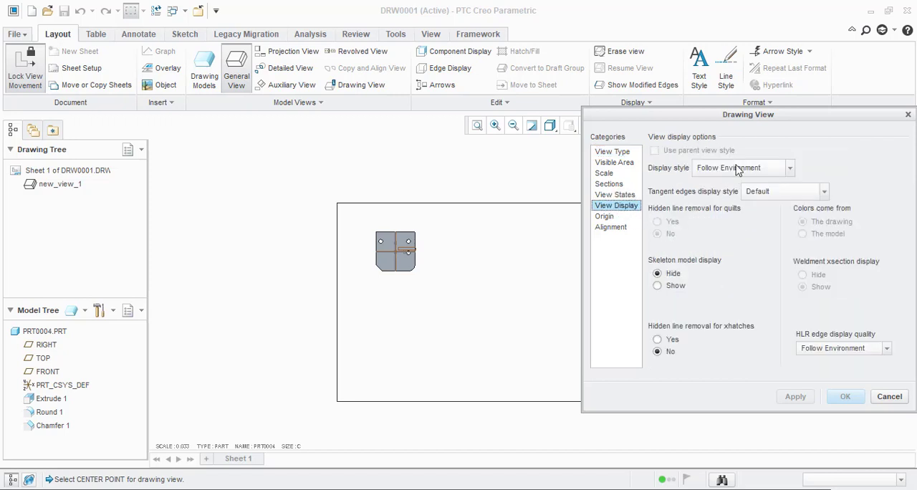
{"action": "left_click", "coordinate": [748, 169]}
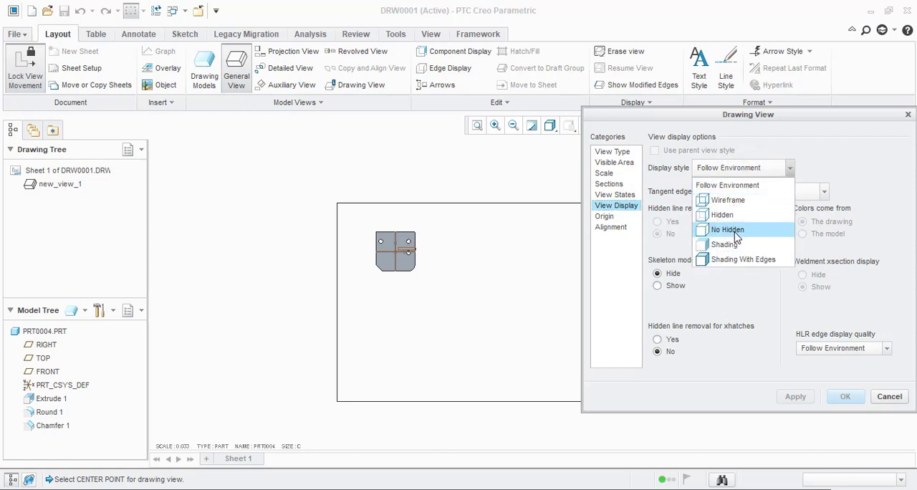
{"action": "left_click", "coordinate": [729, 231]}
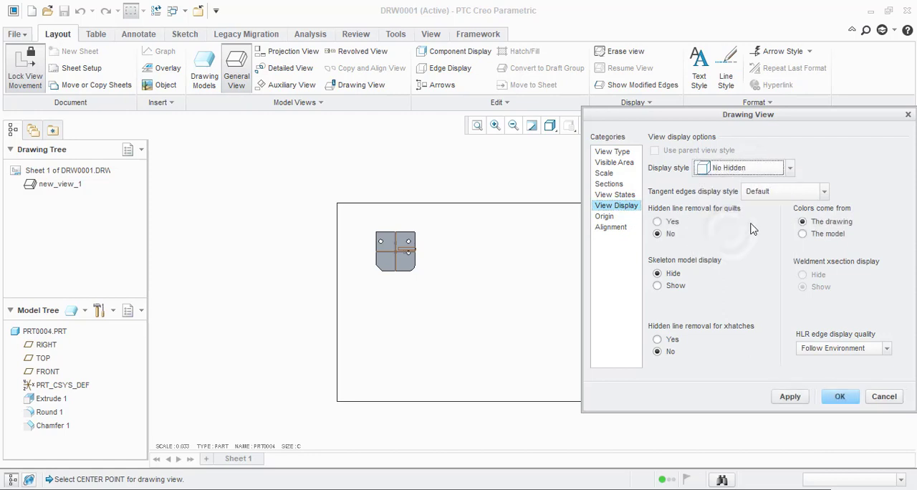
{"action": "left_click", "coordinate": [790, 398]}
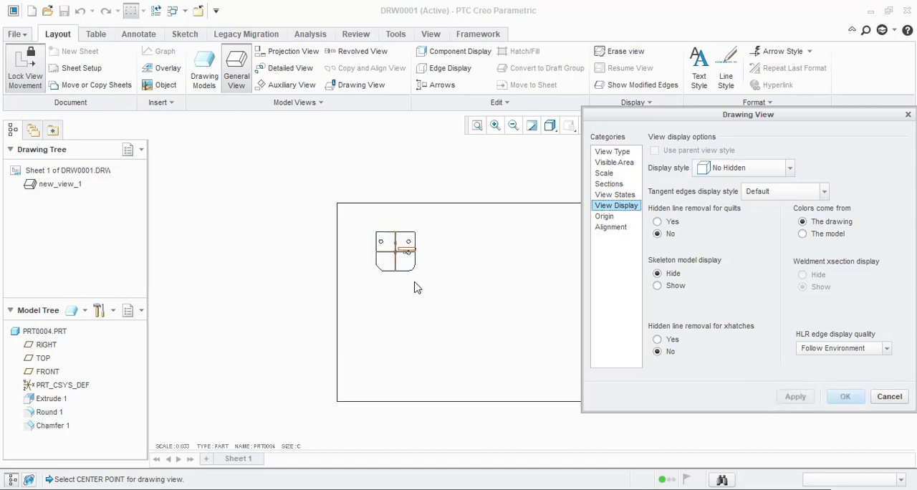
Step: Set the front view's tangent edges display style to Solid and apply it
{"action": "scroll", "coordinate": [404, 273], "scroll_direction": "down", "scroll_amount": 4}
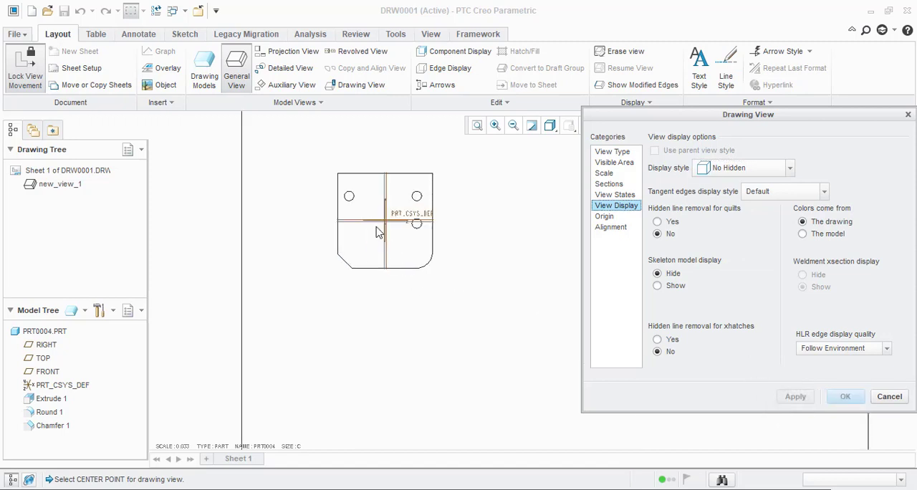
{"action": "left_click", "coordinate": [765, 194]}
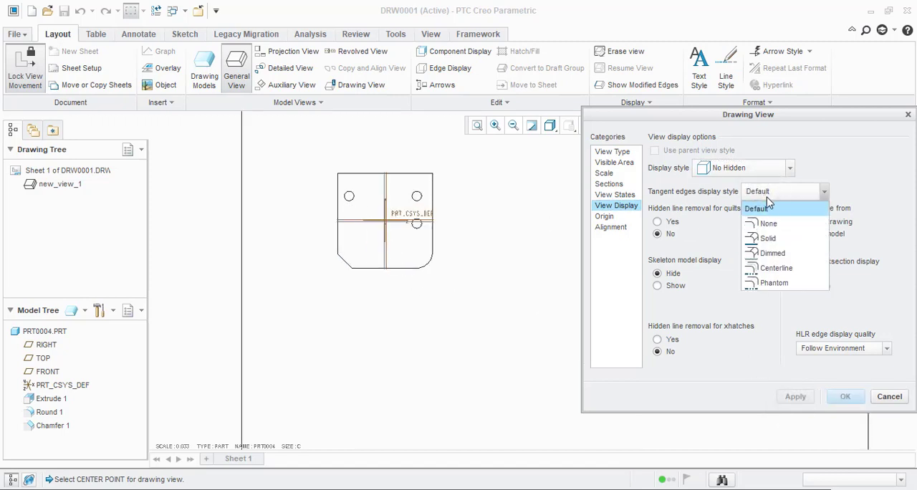
{"action": "left_click", "coordinate": [765, 238]}
{"action": "left_click", "coordinate": [788, 397]}
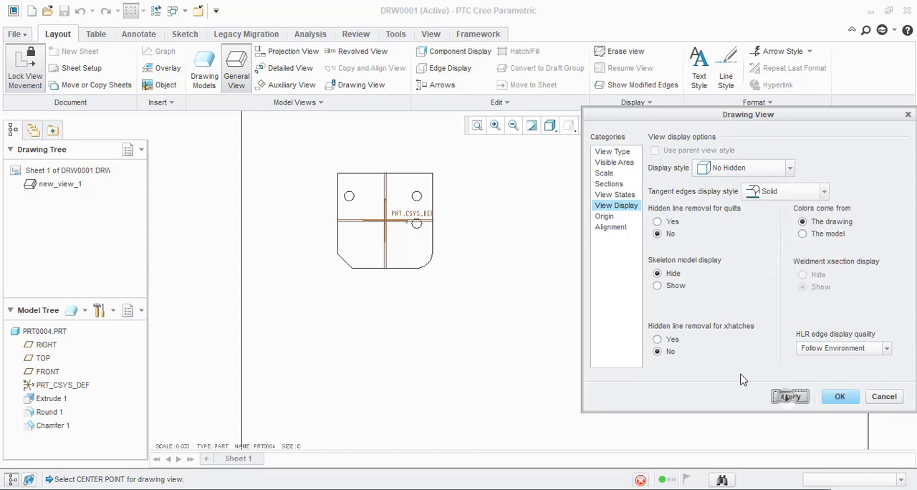
Step: Return the front view's tangent edges display style to Default, apply it and close the view's settings
{"action": "scroll", "coordinate": [433, 246], "scroll_direction": "up", "scroll_amount": 2}
{"action": "left_click", "coordinate": [797, 193]}
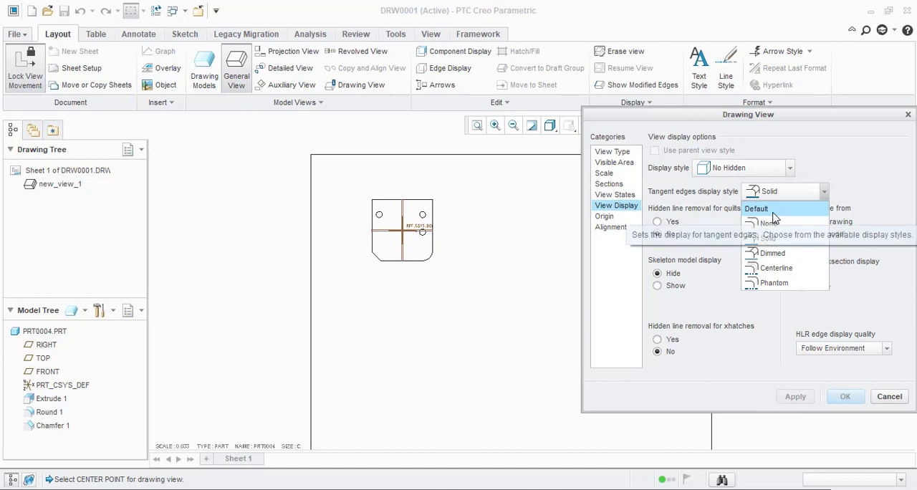
{"action": "left_click", "coordinate": [771, 210]}
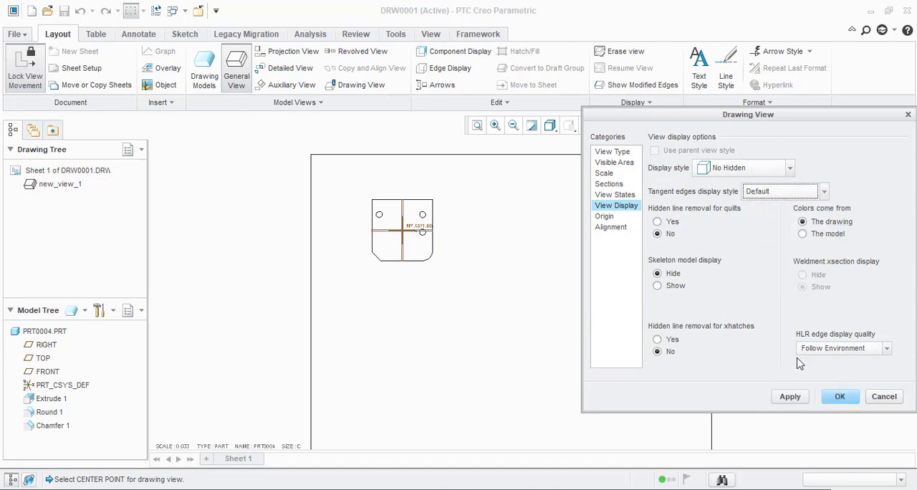
{"action": "left_click", "coordinate": [790, 396]}
{"action": "scroll", "coordinate": [421, 258], "scroll_direction": "up", "scroll_amount": 5}
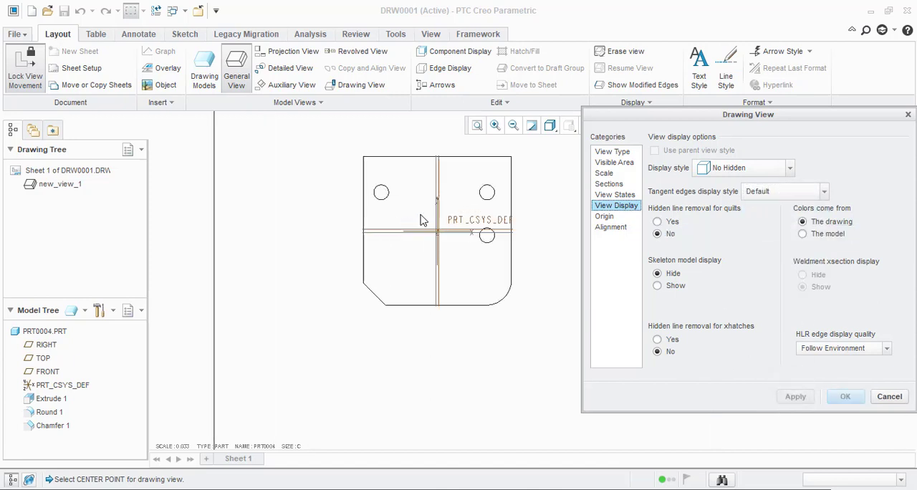
{"action": "scroll", "coordinate": [432, 248], "scroll_direction": "down", "scroll_amount": 3}
{"action": "scroll", "coordinate": [484, 246], "scroll_direction": "up", "scroll_amount": 2}
{"action": "scroll", "coordinate": [437, 254], "scroll_direction": "down", "scroll_amount": 4}
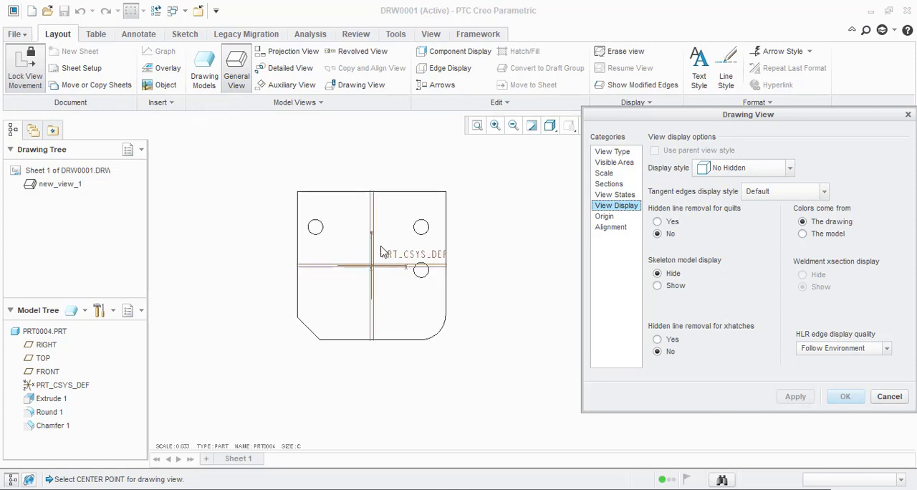
{"action": "scroll", "coordinate": [351, 260], "scroll_direction": "up", "scroll_amount": 3}
{"action": "scroll", "coordinate": [464, 286], "scroll_direction": "down", "scroll_amount": 2}
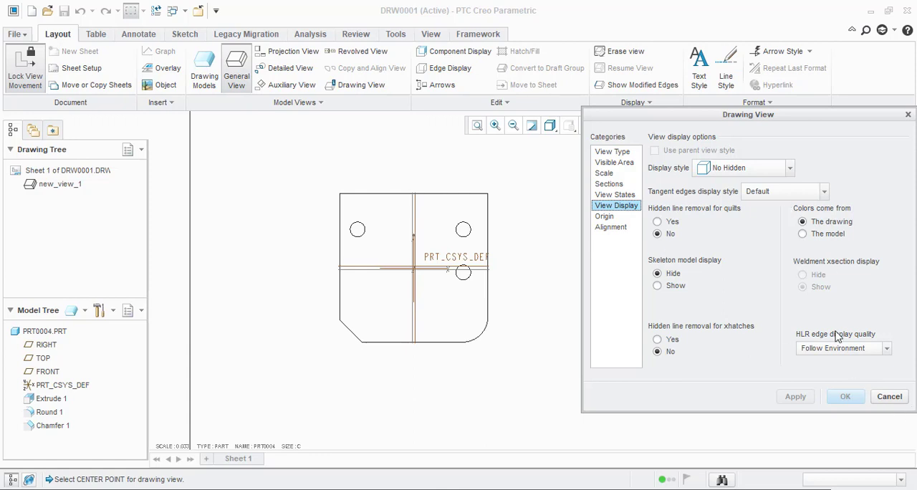
{"action": "left_click", "coordinate": [889, 396]}
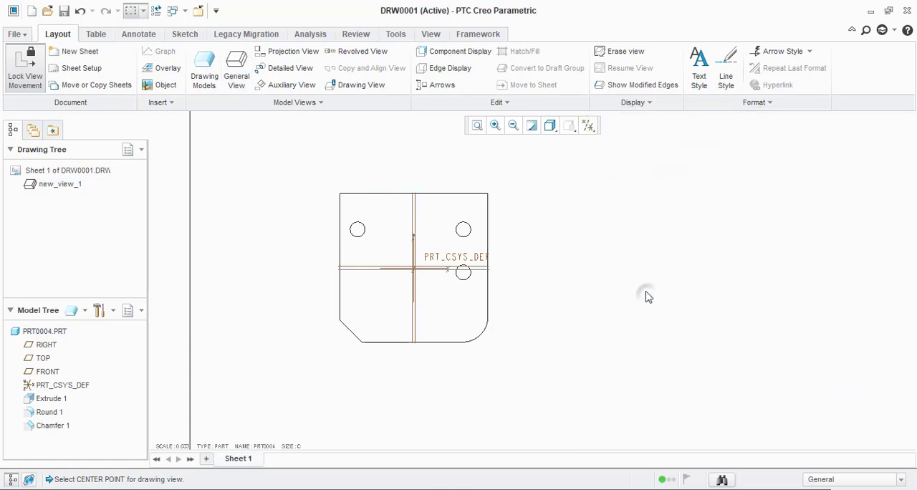
Step: Place a projection view of the front view to its right on the sheet
{"action": "scroll", "coordinate": [387, 222], "scroll_direction": "down", "scroll_amount": 3}
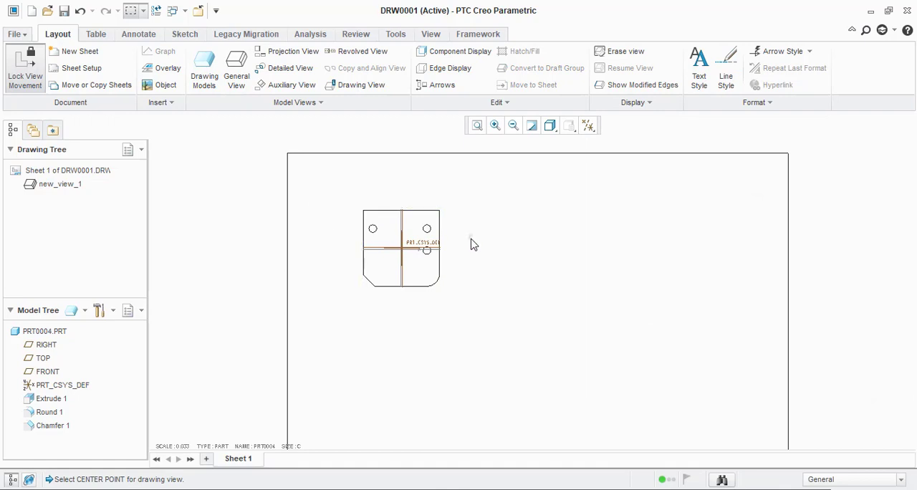
{"action": "scroll", "coordinate": [491, 250], "scroll_direction": "up", "scroll_amount": 1}
{"action": "scroll", "coordinate": [451, 244], "scroll_direction": "up", "scroll_amount": 1}
{"action": "scroll", "coordinate": [315, 231], "scroll_direction": "down", "scroll_amount": 2}
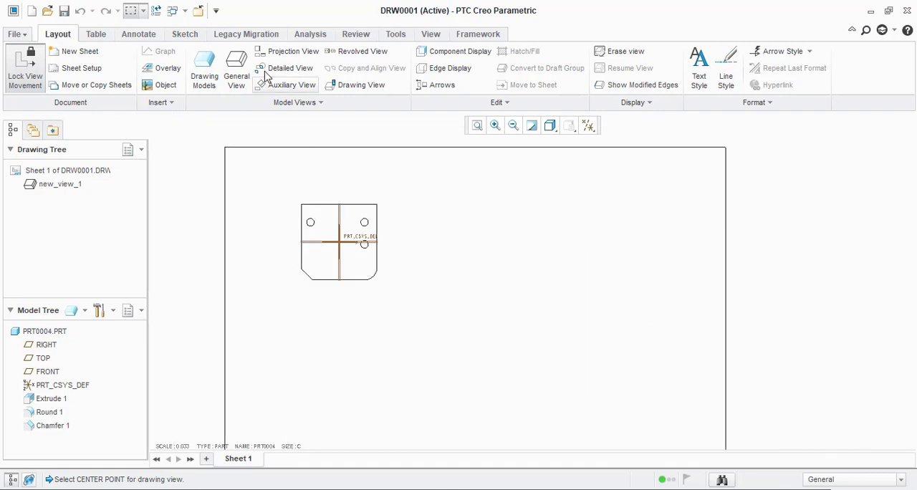
{"action": "left_click", "coordinate": [267, 56]}
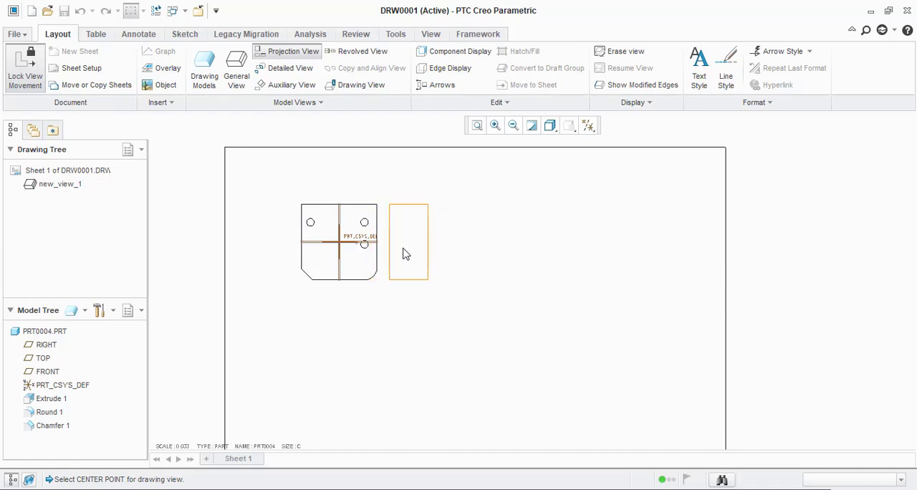
{"action": "scroll", "coordinate": [303, 239], "scroll_direction": "down", "scroll_amount": 2}
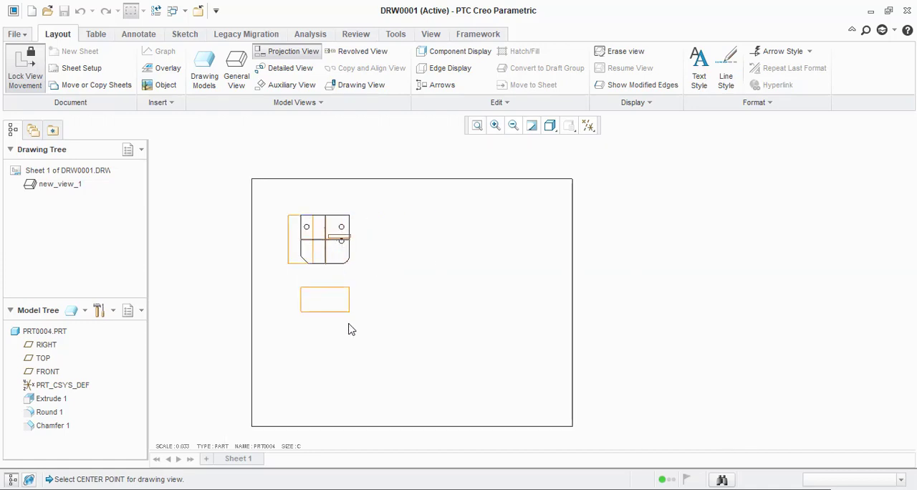
{"action": "left_click", "coordinate": [476, 249]}
{"action": "scroll", "coordinate": [473, 245], "scroll_direction": "down", "scroll_amount": 3}
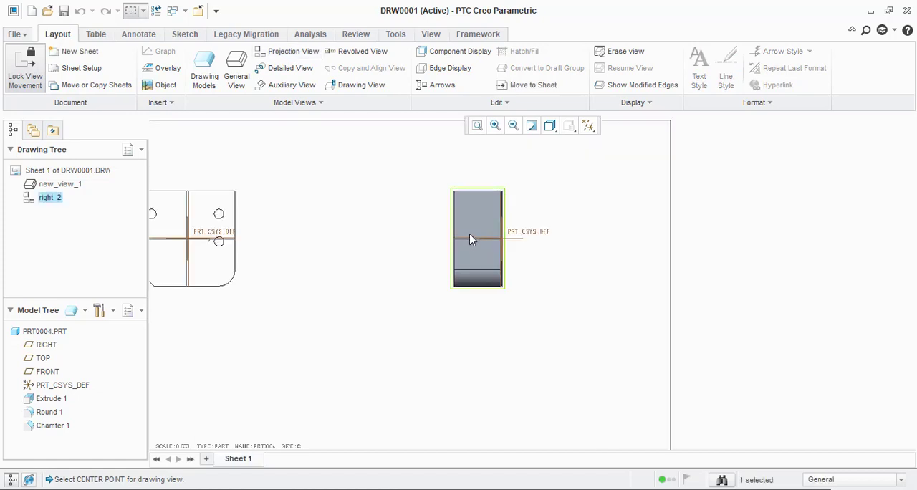
{"action": "scroll", "coordinate": [471, 238], "scroll_direction": "up", "scroll_amount": 2}
{"action": "left_click", "coordinate": [543, 286]}
{"action": "scroll", "coordinate": [566, 268], "scroll_direction": "up", "scroll_amount": 1}
{"action": "scroll", "coordinate": [566, 272], "scroll_direction": "up", "scroll_amount": 1}
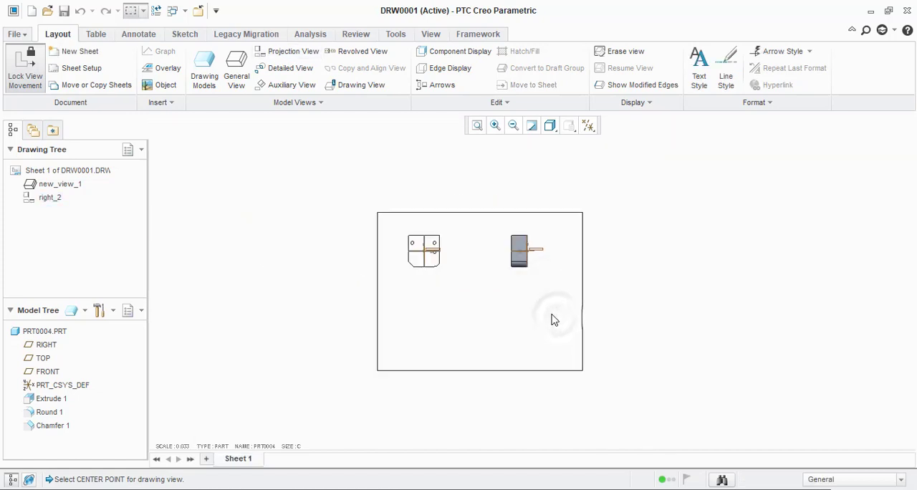
Step: Place a second projection view below the front view, with the front view as its parent
{"action": "left_click", "coordinate": [281, 55]}
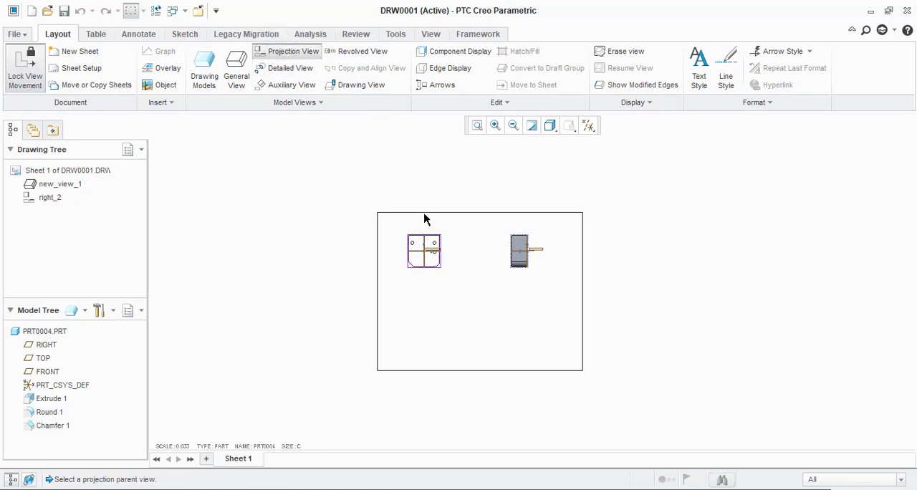
{"action": "scroll", "coordinate": [424, 219], "scroll_direction": "down", "scroll_amount": 1}
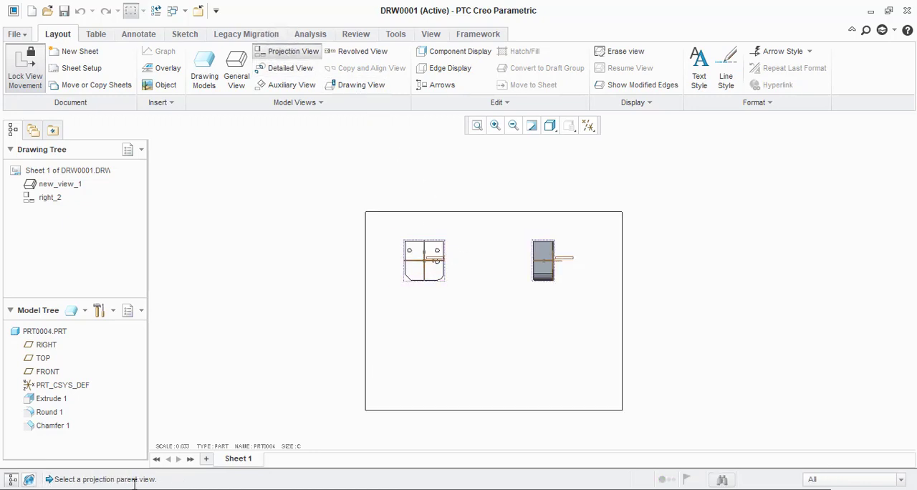
{"action": "left_click", "coordinate": [434, 267]}
{"action": "left_click", "coordinate": [435, 334]}
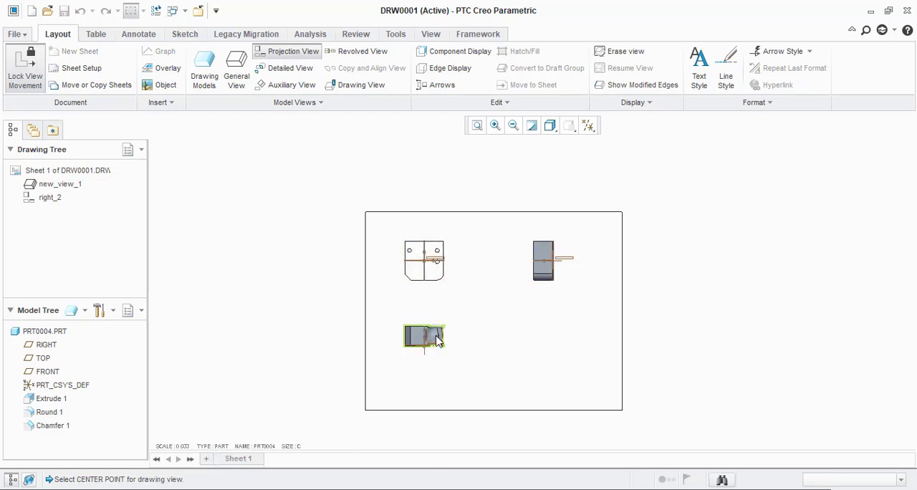
{"action": "scroll", "coordinate": [435, 334], "scroll_direction": "down", "scroll_amount": 3}
{"action": "scroll", "coordinate": [541, 331], "scroll_direction": "up", "scroll_amount": 5}
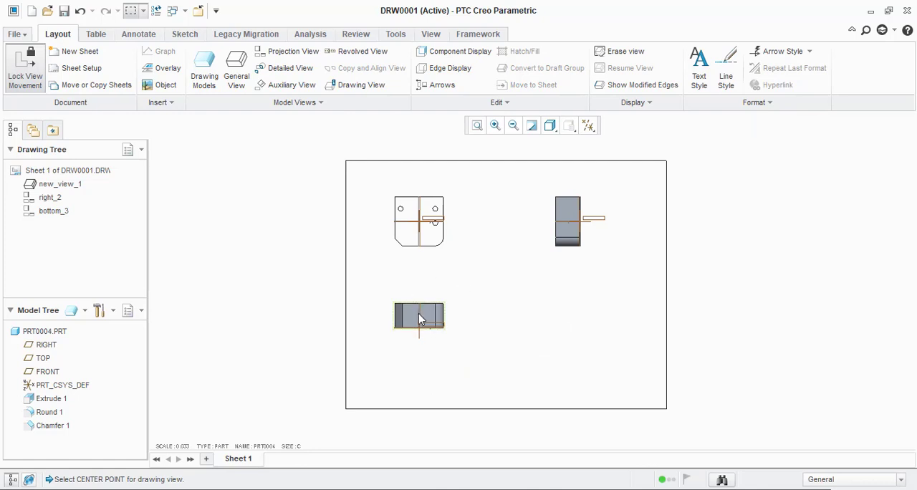
Step: Set the display style of the projection view below the front view to No Hidden and confirm it
{"action": "scroll", "coordinate": [419, 316], "scroll_direction": "down", "scroll_amount": 2}
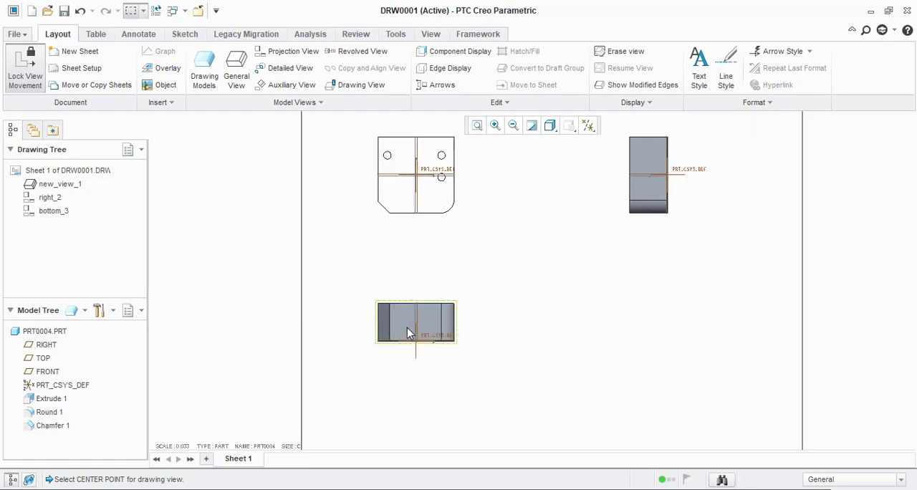
{"action": "double_click", "coordinate": [407, 329]}
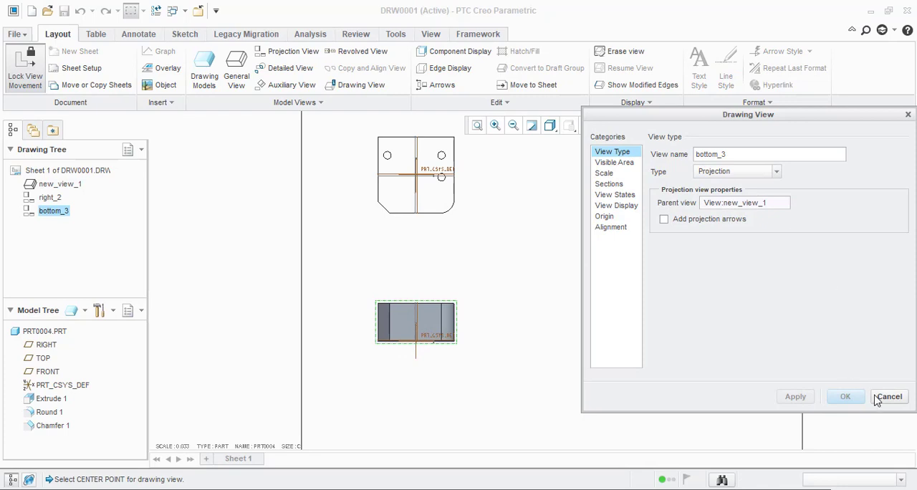
{"action": "left_click", "coordinate": [875, 400]}
{"action": "right_click", "coordinate": [420, 332]}
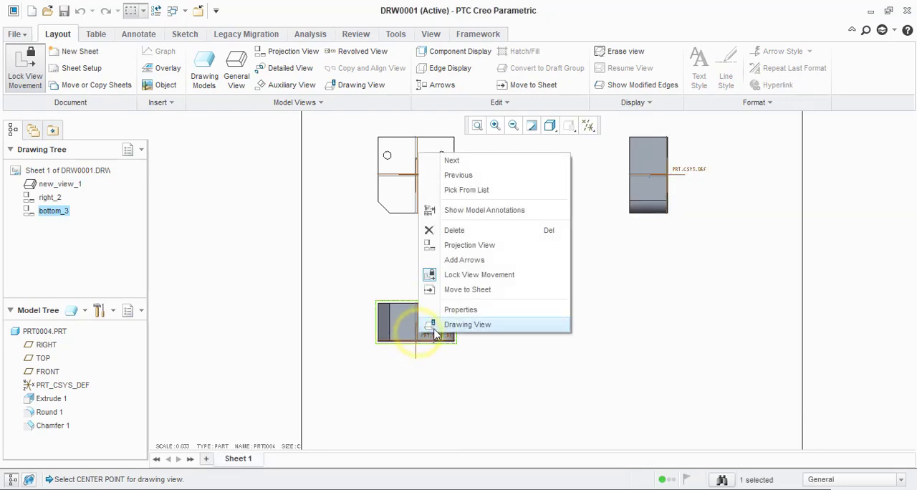
{"action": "left_click", "coordinate": [441, 310]}
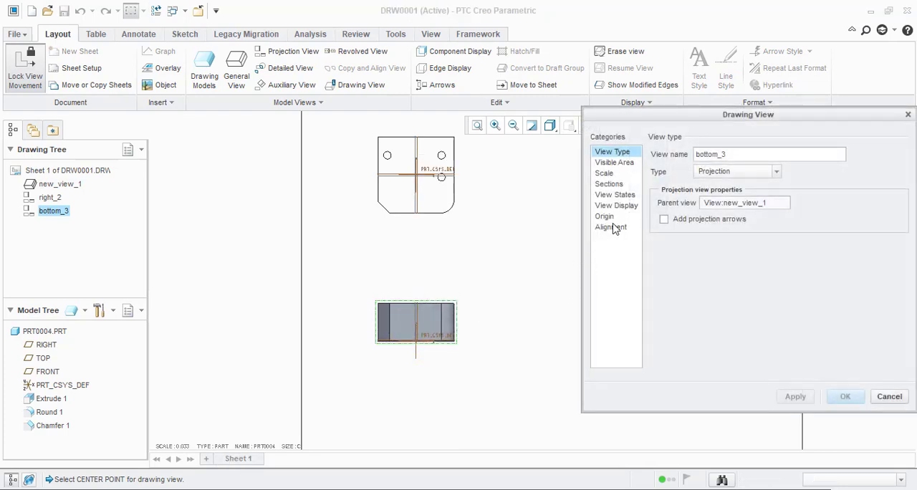
{"action": "left_click", "coordinate": [620, 207]}
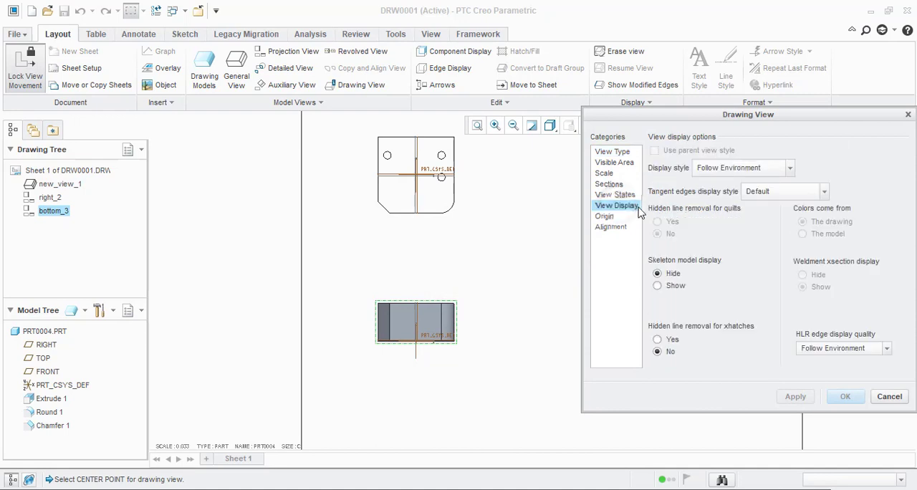
{"action": "left_click", "coordinate": [729, 172]}
{"action": "left_click", "coordinate": [734, 230]}
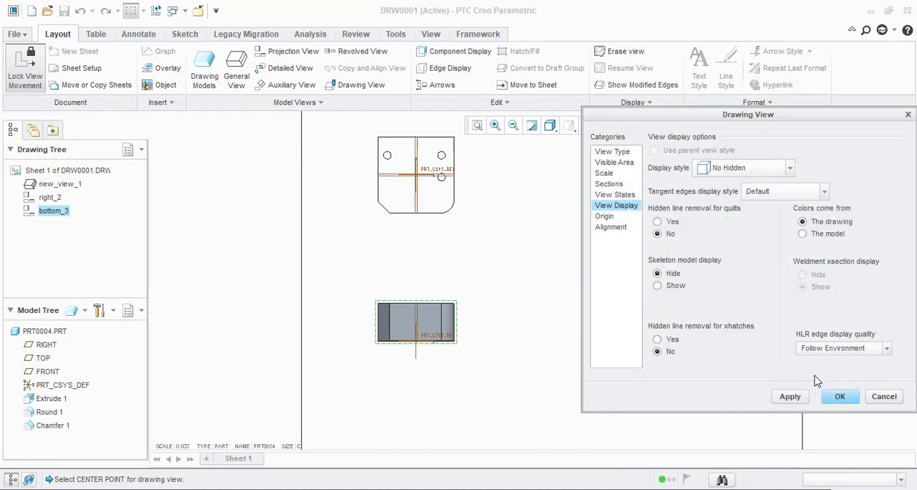
{"action": "left_click", "coordinate": [846, 396]}
{"action": "left_click", "coordinate": [616, 375]}
Step: Set the right projection view's display style to No Hidden and confirm it
{"action": "scroll", "coordinate": [441, 393], "scroll_direction": "up", "scroll_amount": 2}
{"action": "scroll", "coordinate": [572, 245], "scroll_direction": "down", "scroll_amount": 2}
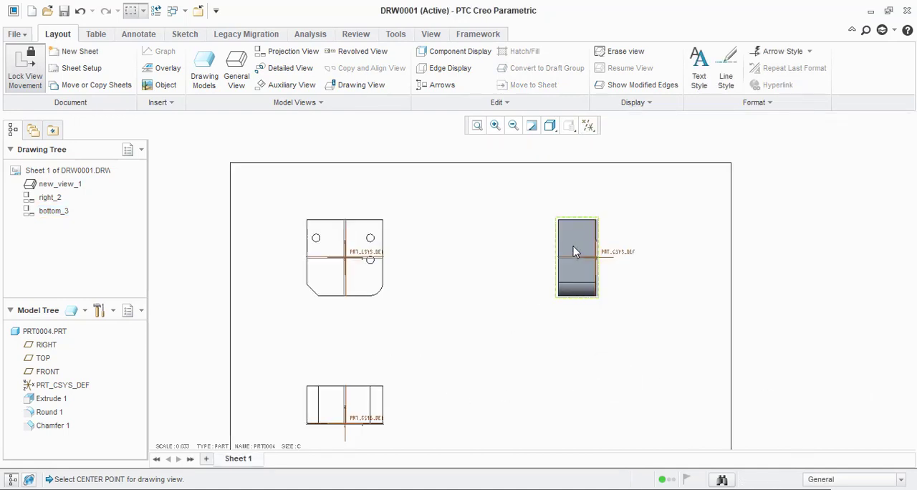
{"action": "double_click", "coordinate": [574, 248]}
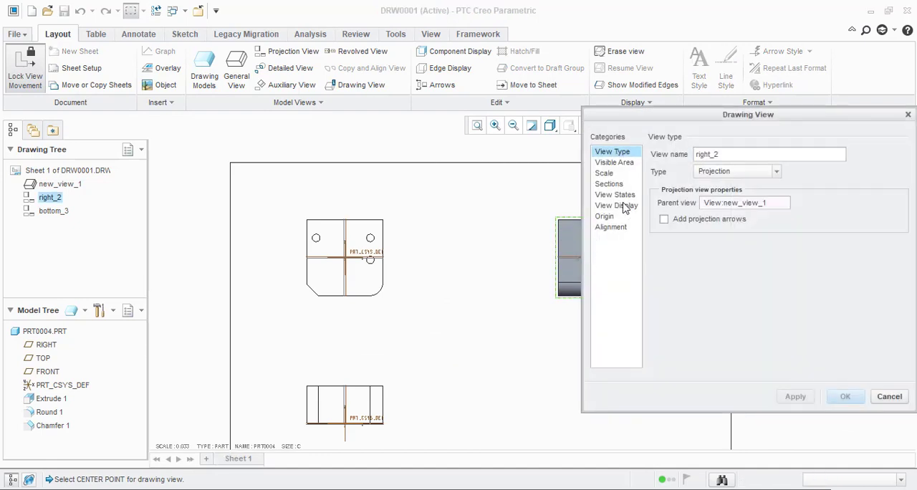
{"action": "left_click", "coordinate": [623, 207]}
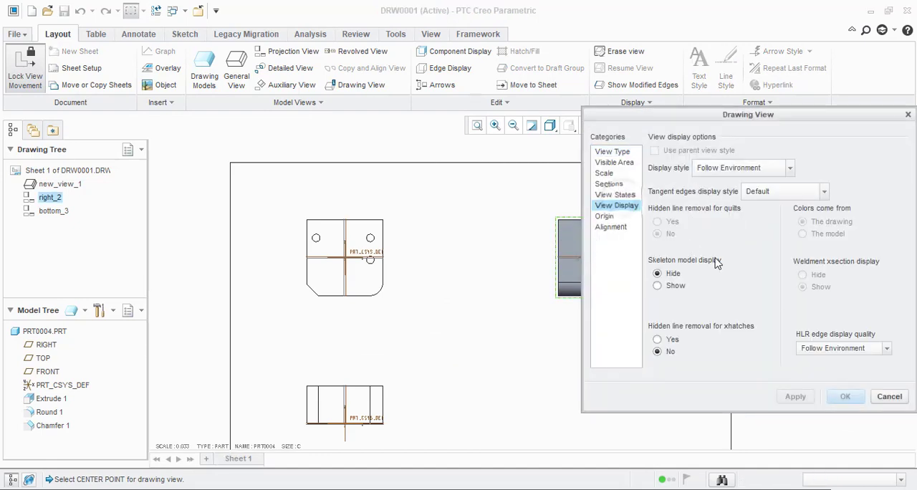
{"action": "left_click", "coordinate": [750, 171]}
{"action": "left_click", "coordinate": [727, 229]}
{"action": "left_click", "coordinate": [846, 396]}
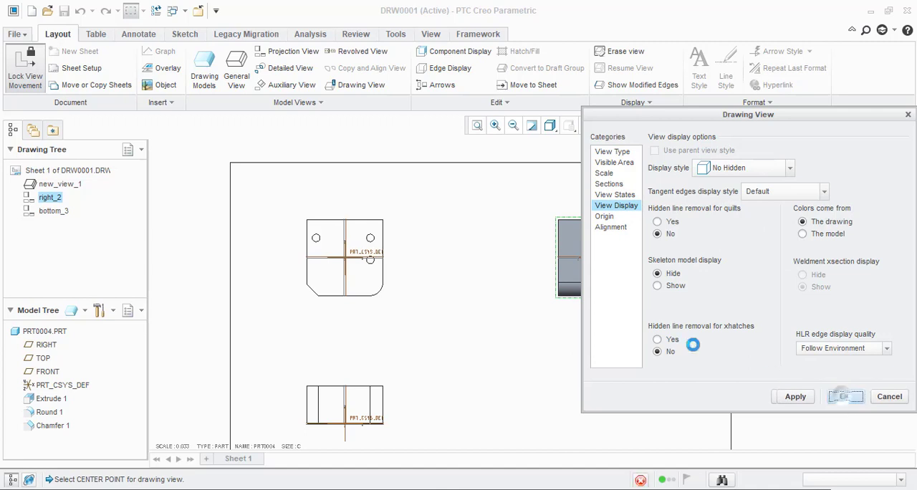
{"action": "left_click", "coordinate": [602, 344]}
{"action": "scroll", "coordinate": [596, 331], "scroll_direction": "up", "scroll_amount": 3}
{"action": "scroll", "coordinate": [471, 281], "scroll_direction": "down", "scroll_amount": 3}
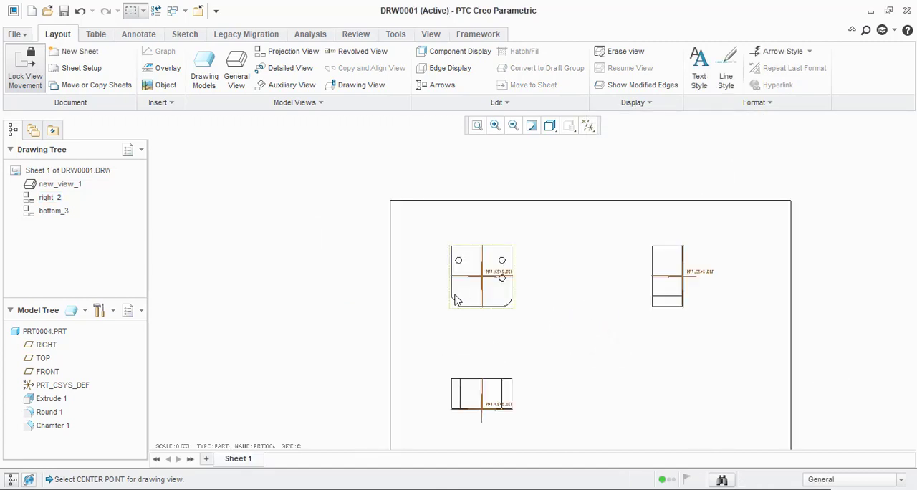
{"action": "scroll", "coordinate": [452, 310], "scroll_direction": "up", "scroll_amount": 2}
{"action": "scroll", "coordinate": [438, 303], "scroll_direction": "down", "scroll_amount": 2}
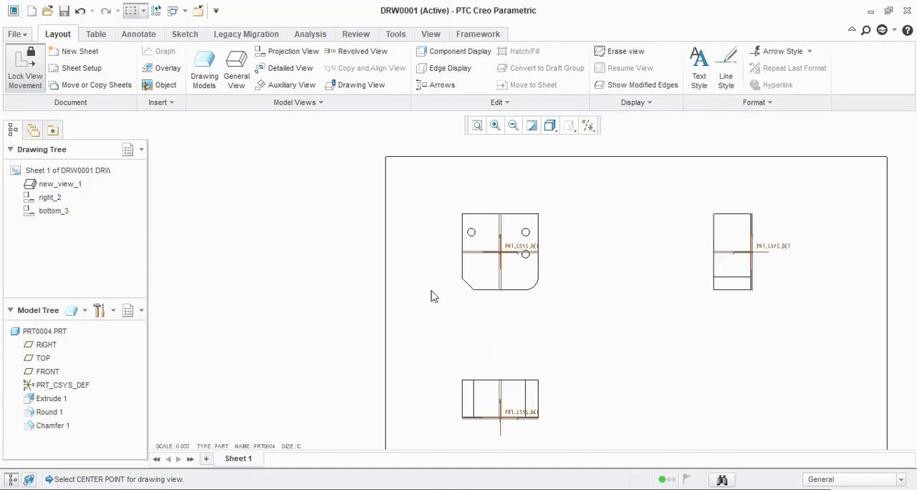
{"action": "scroll", "coordinate": [453, 291], "scroll_direction": "down", "scroll_amount": 1}
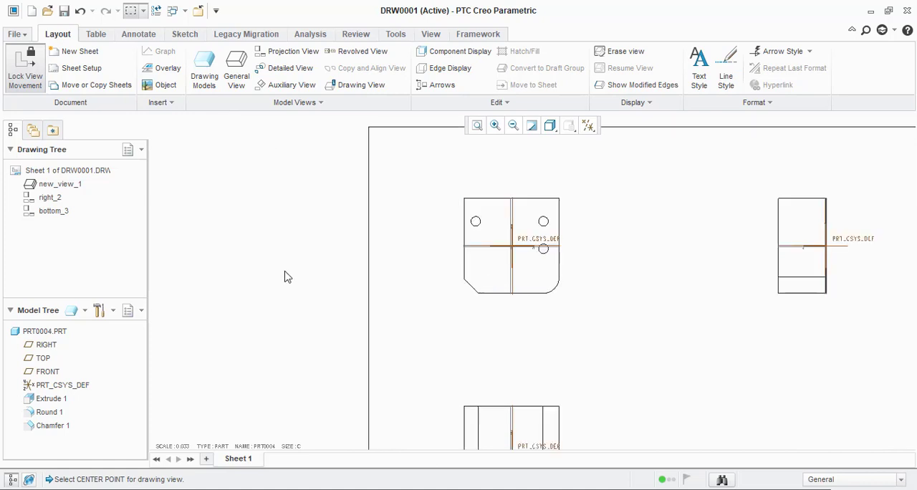
{"action": "scroll", "coordinate": [287, 276], "scroll_direction": "up", "scroll_amount": 1}
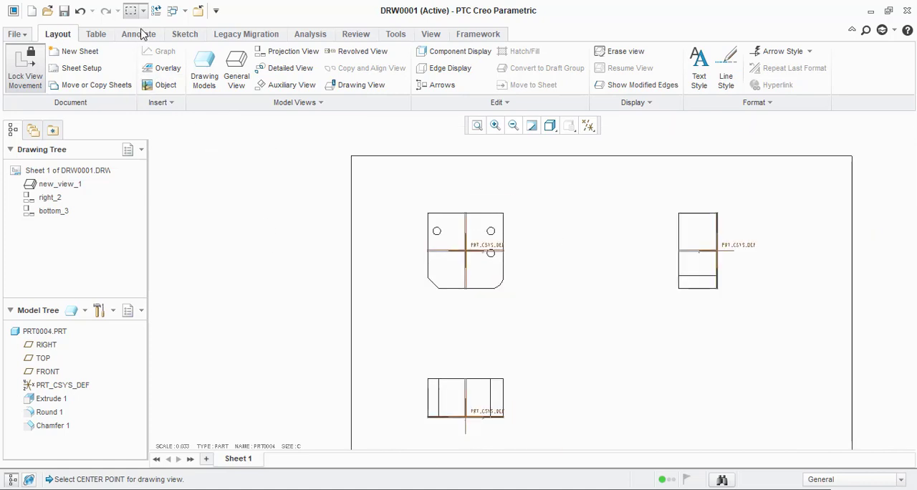
Step: Show all model dimension annotations of the Extrude 1 feature in the front view and apply them
{"action": "left_click", "coordinate": [140, 34]}
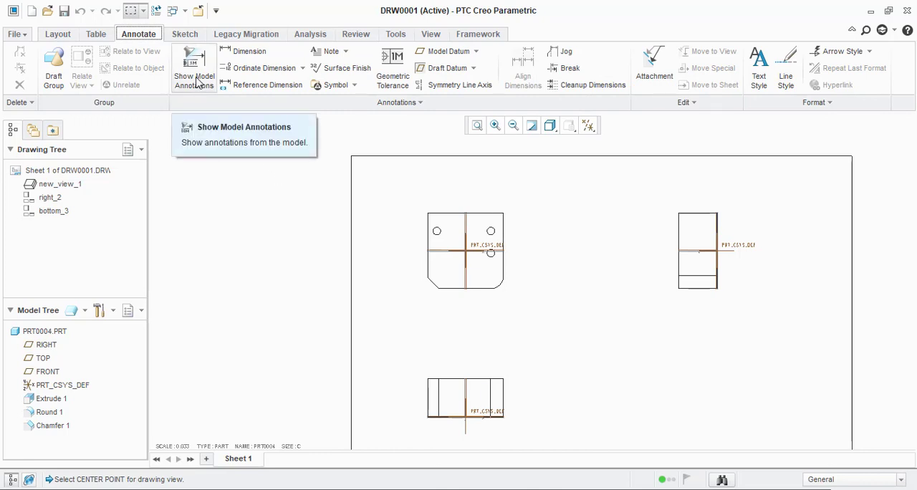
{"action": "left_click", "coordinate": [199, 86]}
{"action": "left_click", "coordinate": [492, 258]}
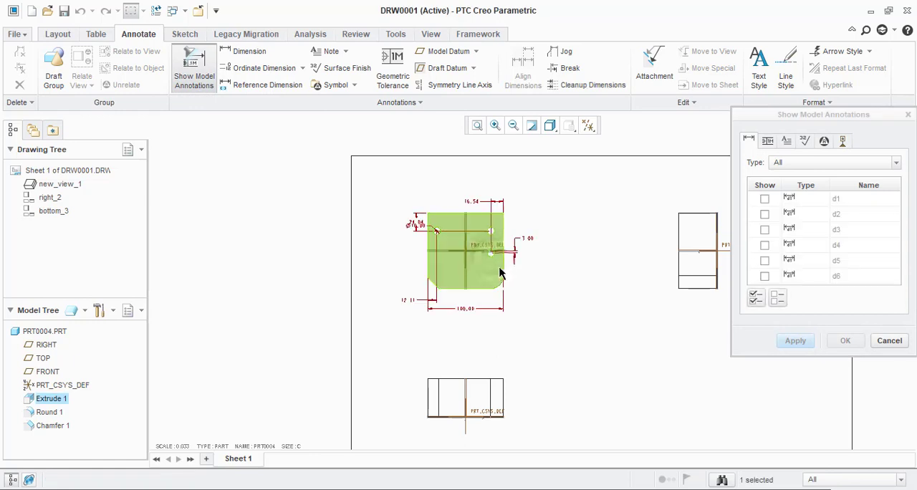
{"action": "scroll", "coordinate": [411, 286], "scroll_direction": "up", "scroll_amount": 2}
{"action": "scroll", "coordinate": [450, 245], "scroll_direction": "up", "scroll_amount": 2}
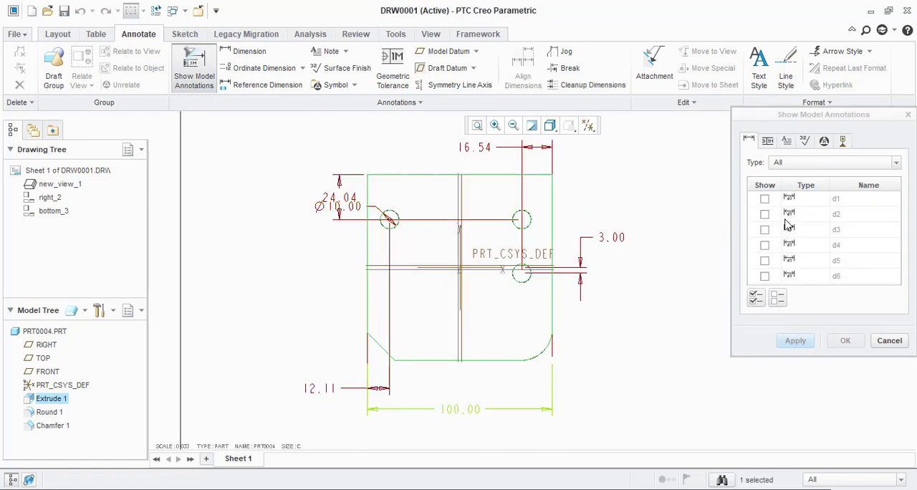
{"action": "left_click", "coordinate": [756, 298]}
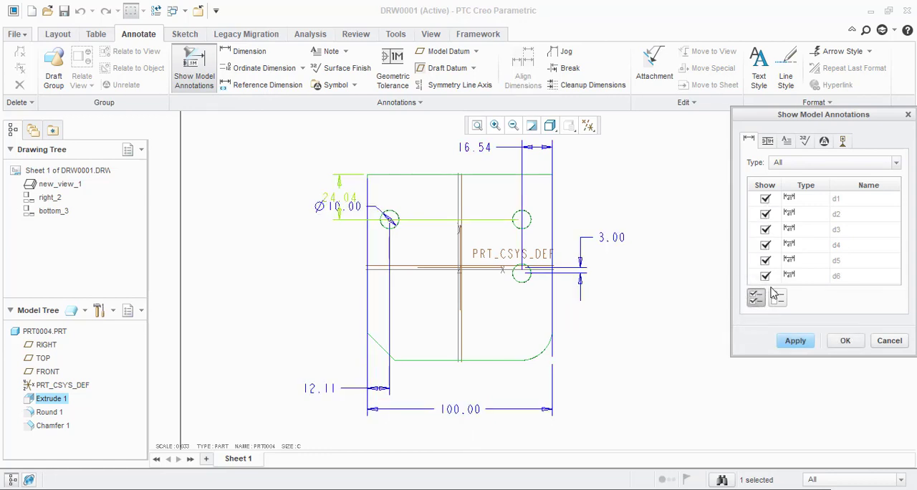
{"action": "left_click", "coordinate": [779, 301]}
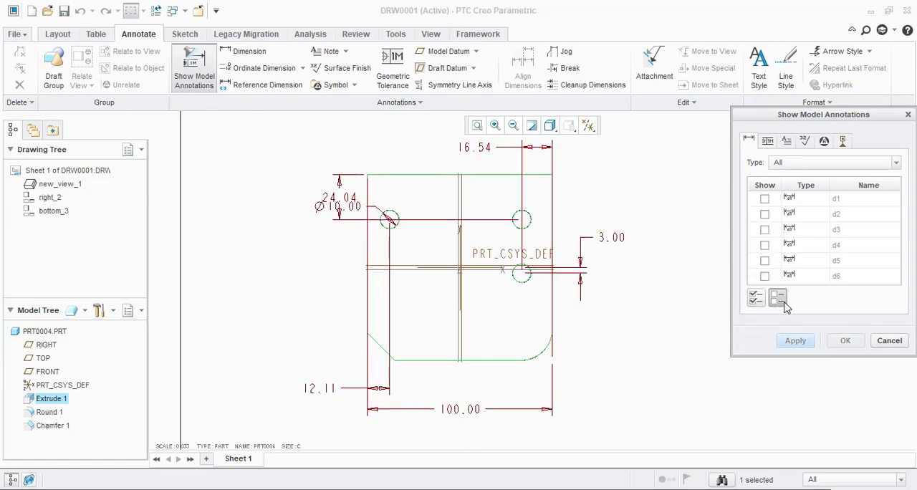
{"action": "left_click", "coordinate": [755, 298]}
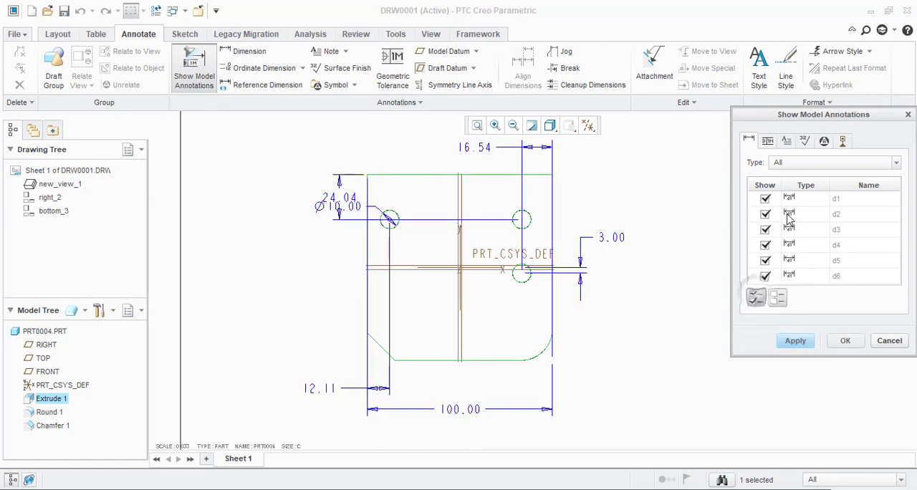
{"action": "left_click", "coordinate": [808, 343]}
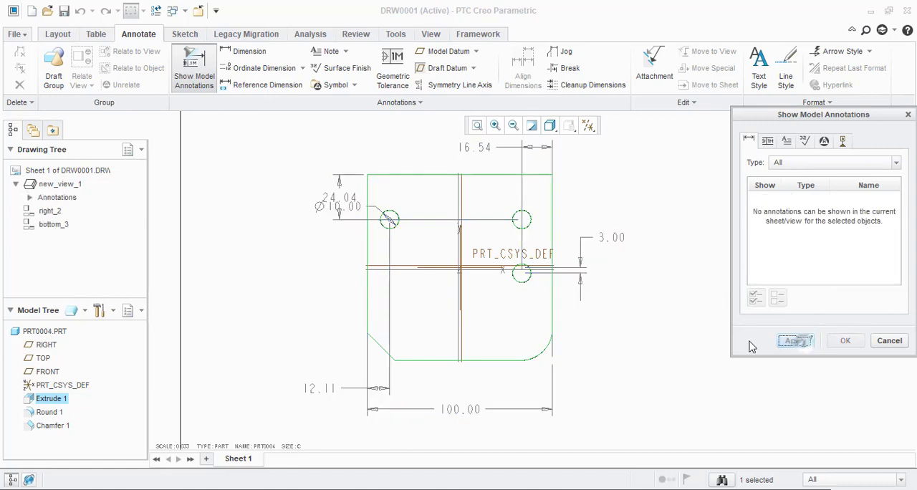
{"action": "left_click", "coordinate": [890, 341]}
Step: Move the hole diameter dimension below the hole's vertical position dimension and shift that position dimension farther out from the front view
{"action": "scroll", "coordinate": [423, 301], "scroll_direction": "up", "scroll_amount": 1}
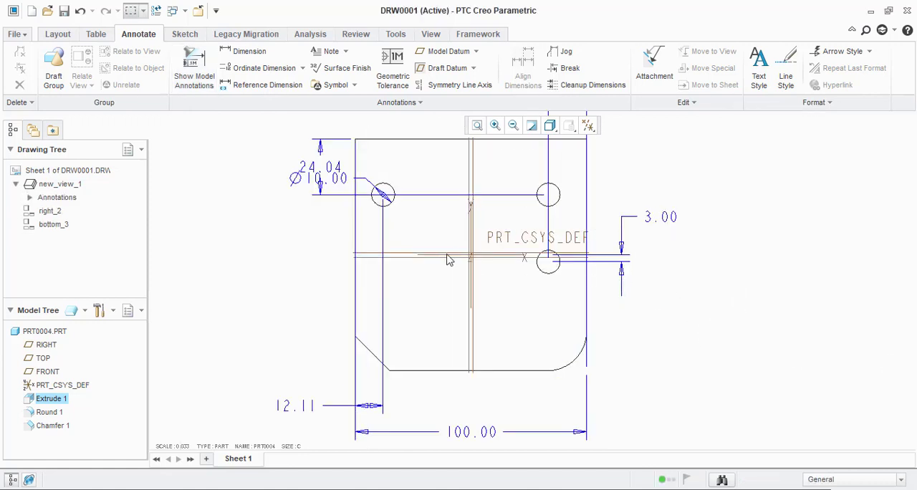
{"action": "left_click", "coordinate": [315, 182]}
{"action": "left_click_drag", "start_coordinate": [315, 182], "coordinate": [301, 229]}
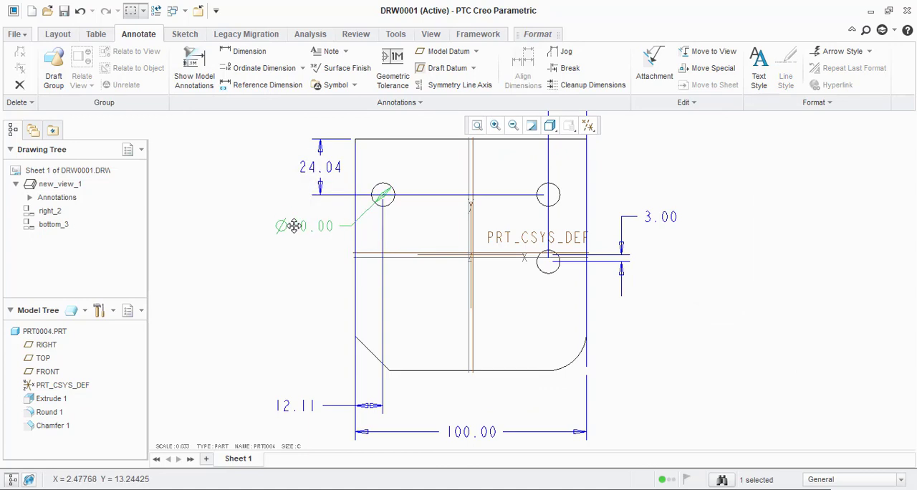
{"action": "left_click", "coordinate": [314, 167]}
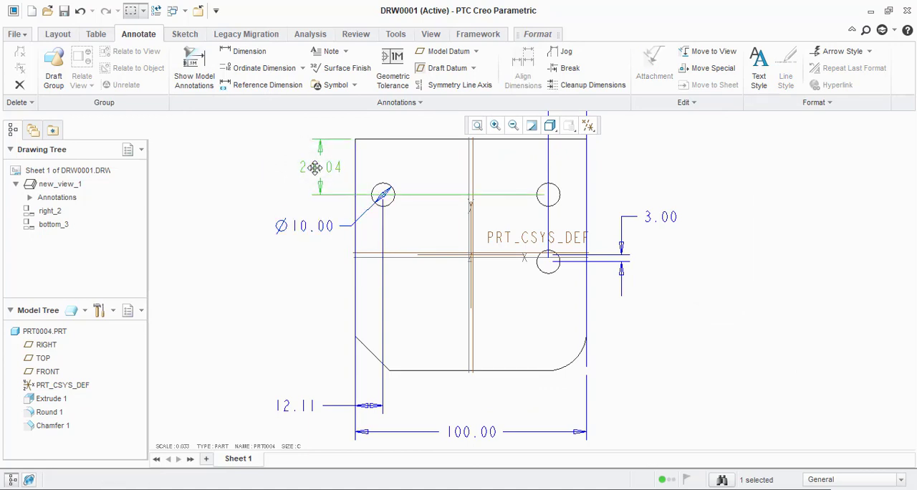
{"action": "left_click_drag", "start_coordinate": [314, 167], "coordinate": [270, 170]}
{"action": "scroll", "coordinate": [566, 242], "scroll_direction": "down", "scroll_amount": 3}
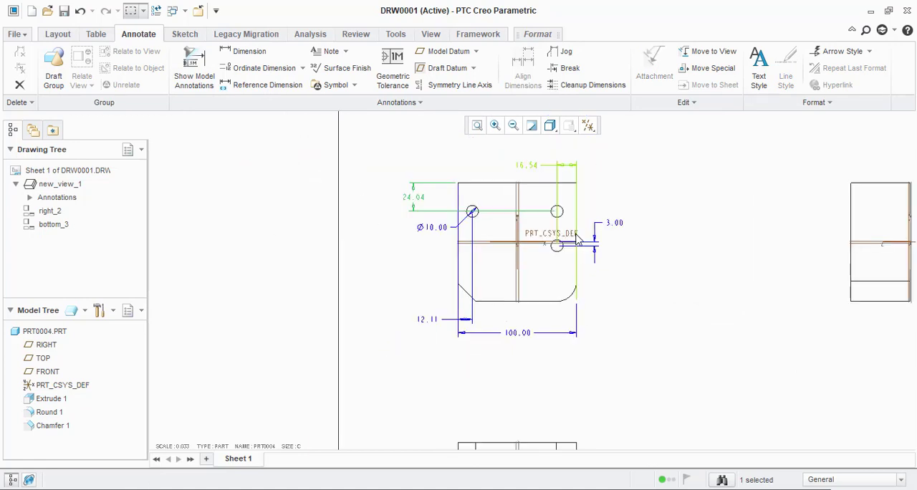
Step: Undo the dimension moves and the display of the model annotations in the front view
{"action": "key", "text": "ctrl+z"}
{"action": "key", "text": "ctrl+z"}
{"action": "key", "text": "ctrl+z"}
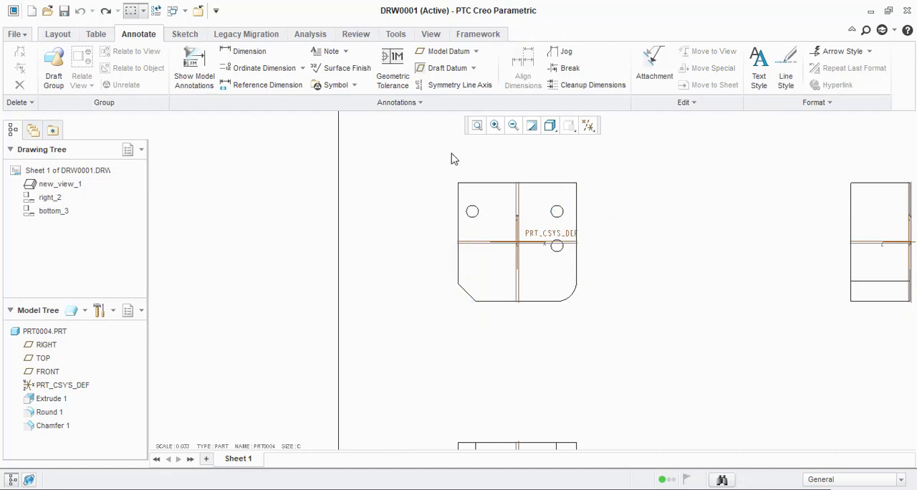
Step: Start an ordinate dimension and pick the front view's left vertical edge as its baseline reference
{"action": "left_click", "coordinate": [266, 68]}
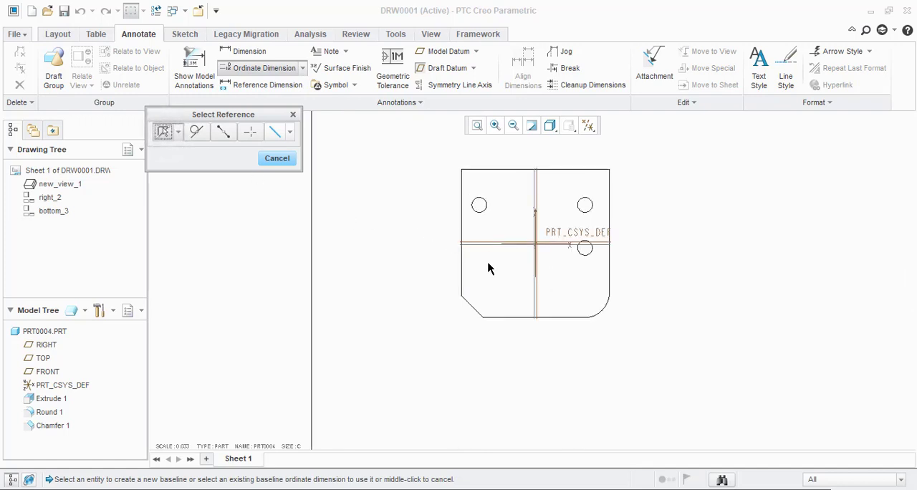
{"action": "scroll", "coordinate": [483, 286], "scroll_direction": "down", "scroll_amount": 1}
{"action": "scroll", "coordinate": [480, 291], "scroll_direction": "up", "scroll_amount": 3}
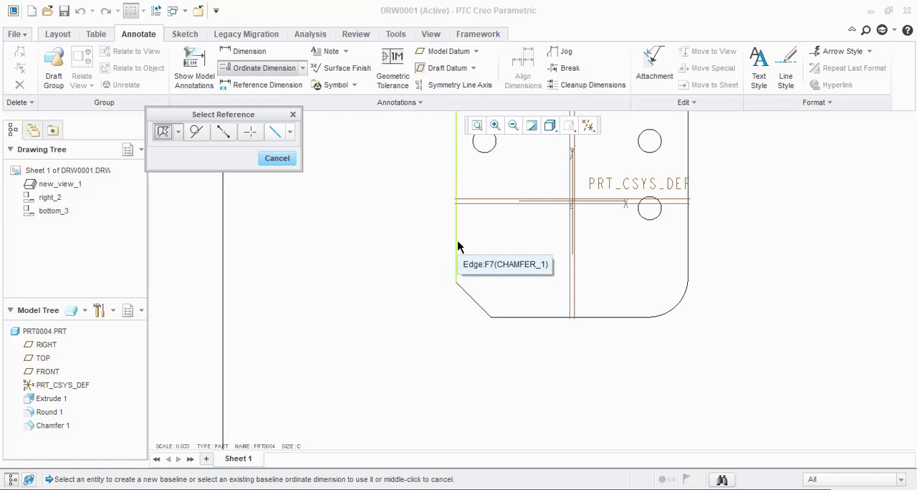
{"action": "left_click", "coordinate": [178, 132]}
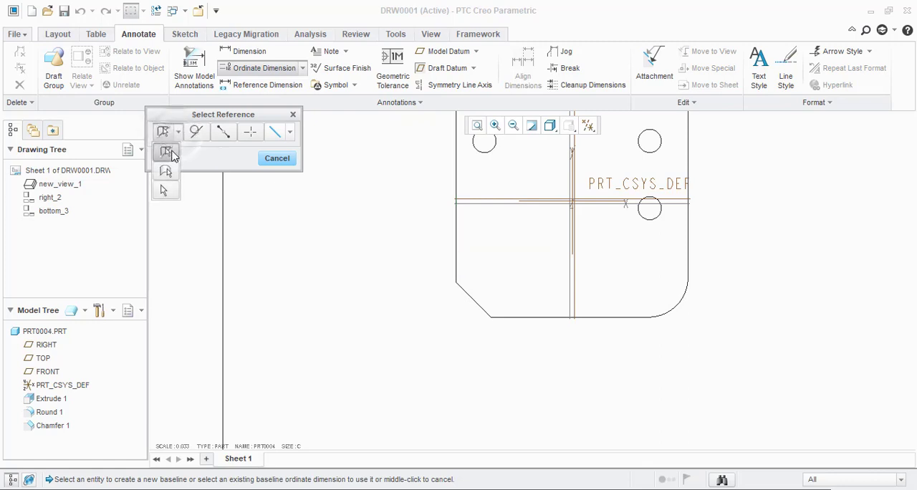
{"action": "left_click", "coordinate": [167, 152]}
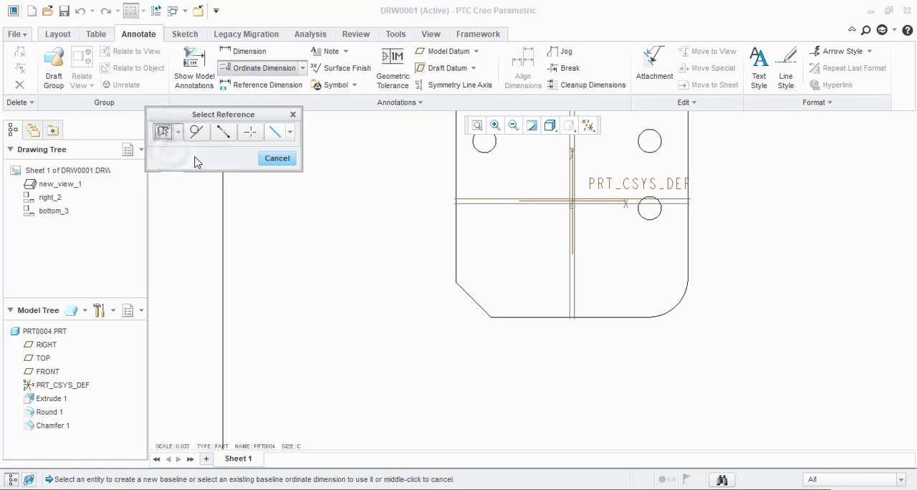
{"action": "left_click", "coordinate": [457, 227]}
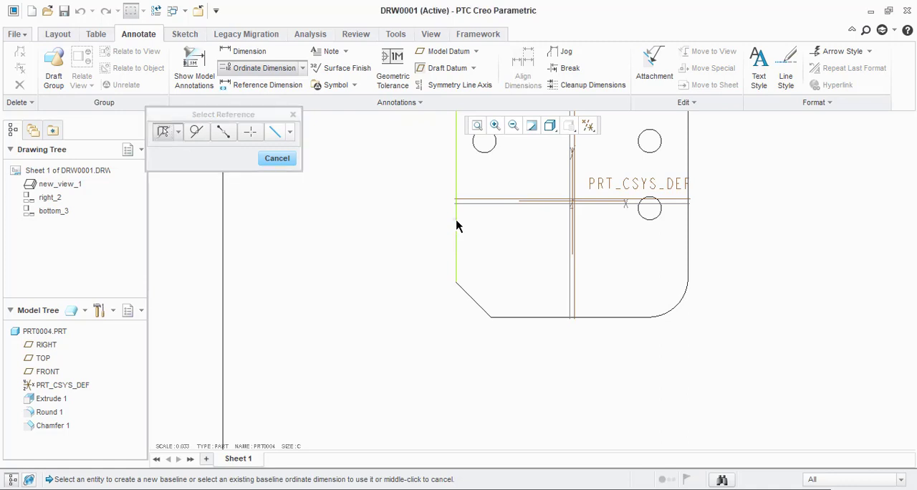
Step: Place the ordinate baseline below the front view using the intersection of its bottom and left edges, and end the command
{"action": "left_click", "coordinate": [250, 132]}
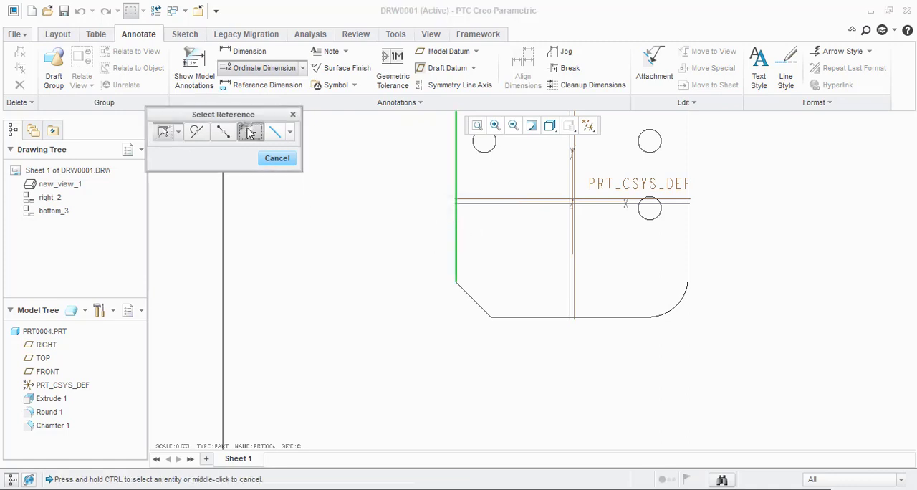
{"action": "left_click", "coordinate": [547, 320]}
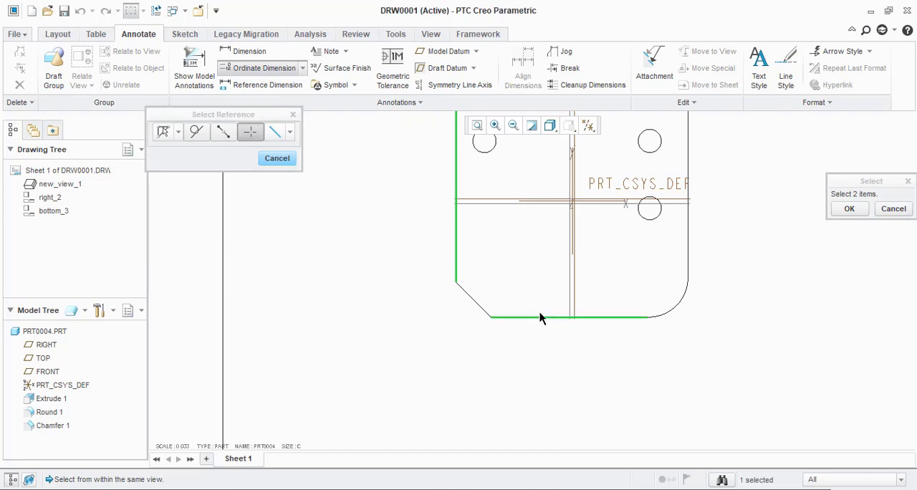
{"action": "left_click", "coordinate": [457, 248]}
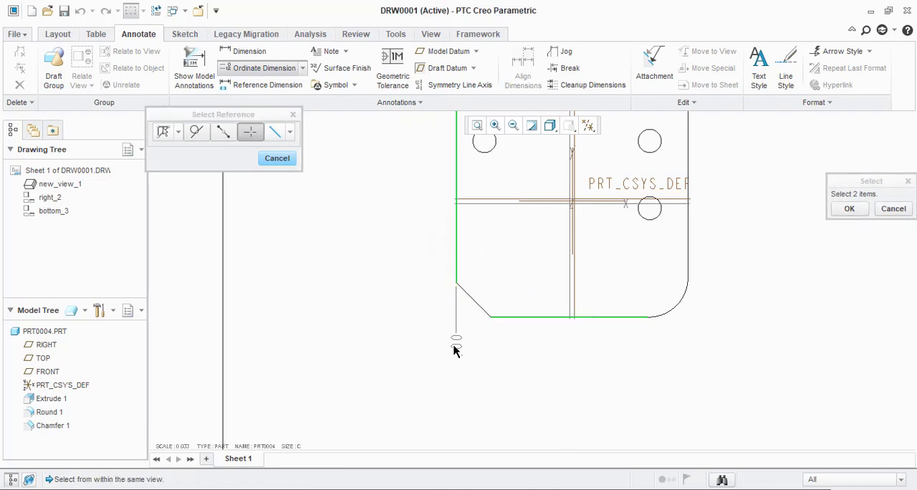
{"action": "middle_click", "coordinate": [453, 376]}
{"action": "scroll", "coordinate": [517, 371], "scroll_direction": "up", "scroll_amount": 2}
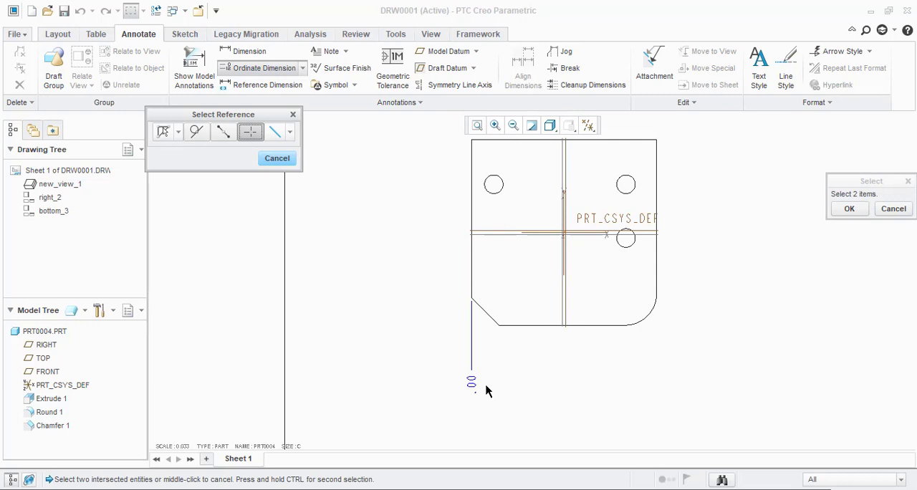
{"action": "scroll", "coordinate": [501, 390], "scroll_direction": "down", "scroll_amount": 2}
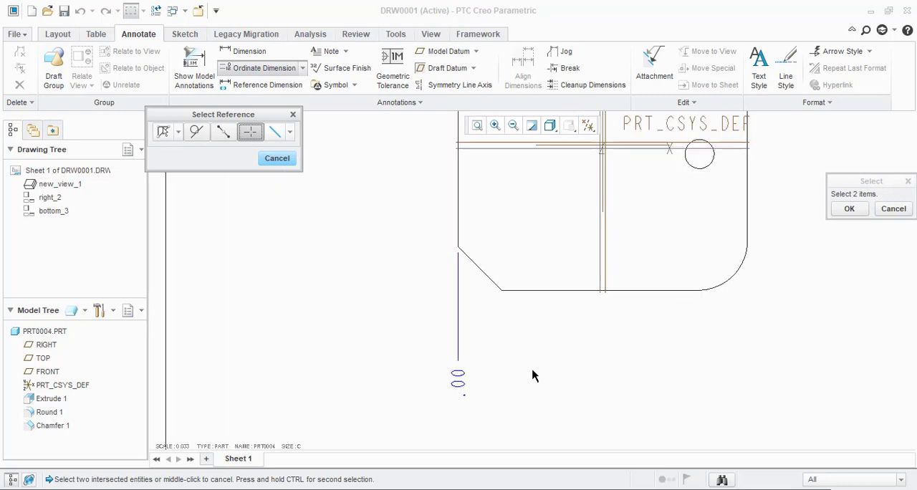
{"action": "left_click", "coordinate": [277, 158]}
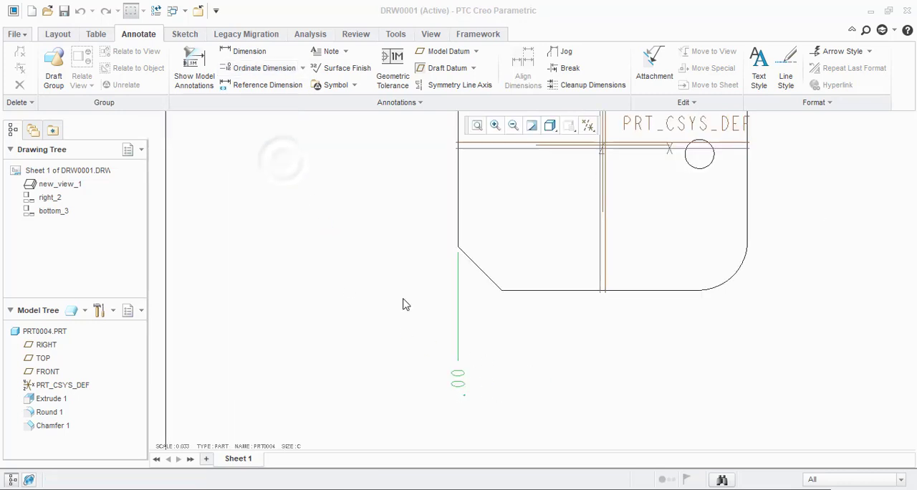
Step: Separate the two overlapping baseline dimensions on the left edge, moving one lower and the other above the front view
{"action": "scroll", "coordinate": [420, 334], "scroll_direction": "up", "scroll_amount": 2}
{"action": "scroll", "coordinate": [448, 367], "scroll_direction": "down", "scroll_amount": 2}
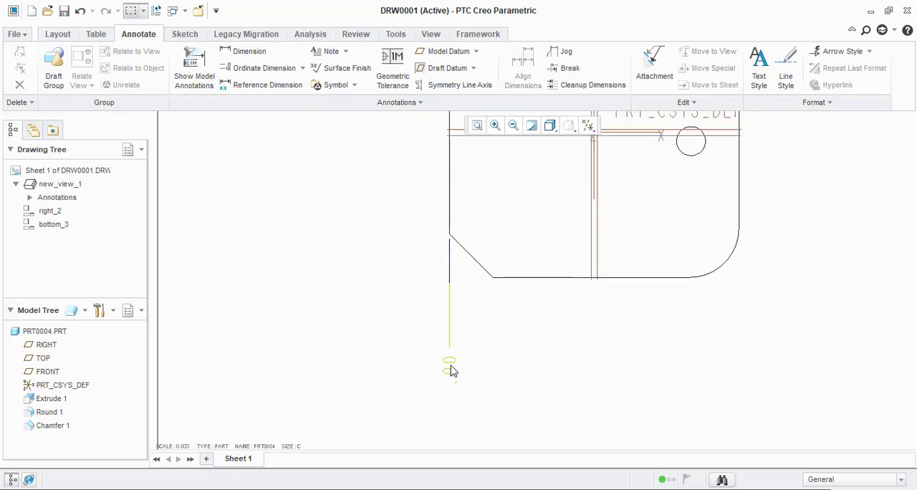
{"action": "left_click", "coordinate": [455, 371]}
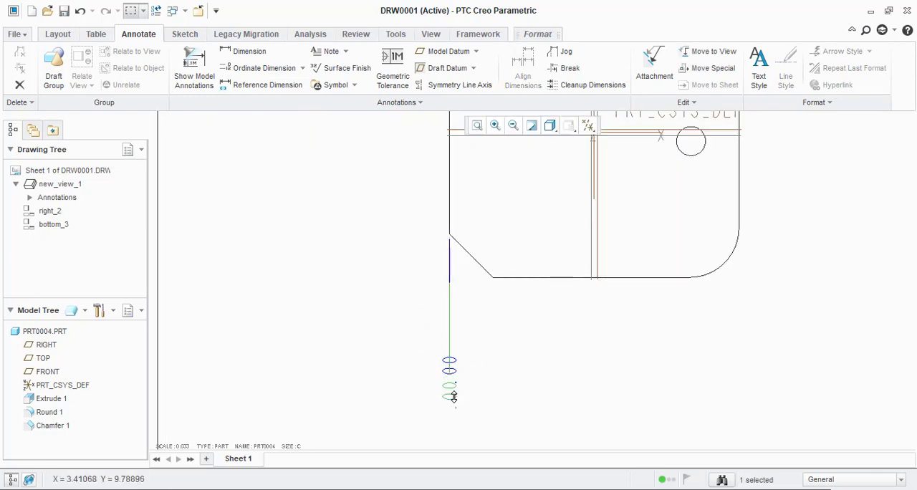
{"action": "left_click", "coordinate": [480, 374]}
{"action": "scroll", "coordinate": [456, 381], "scroll_direction": "down", "scroll_amount": 2}
{"action": "scroll", "coordinate": [513, 363], "scroll_direction": "up", "scroll_amount": 2}
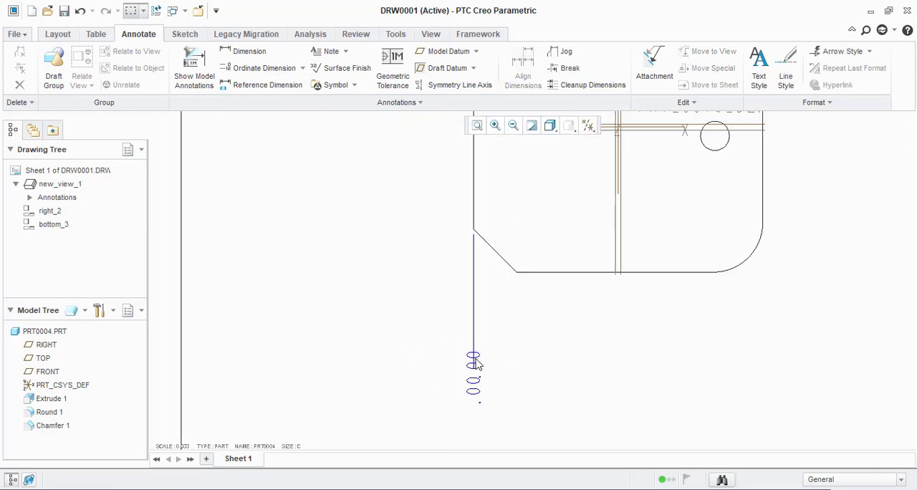
{"action": "left_click", "coordinate": [473, 359]}
{"action": "scroll", "coordinate": [488, 352], "scroll_direction": "up", "scroll_amount": 3}
{"action": "left_click_drag", "start_coordinate": [480, 357], "coordinate": [492, 164]}
{"action": "left_click", "coordinate": [509, 362]}
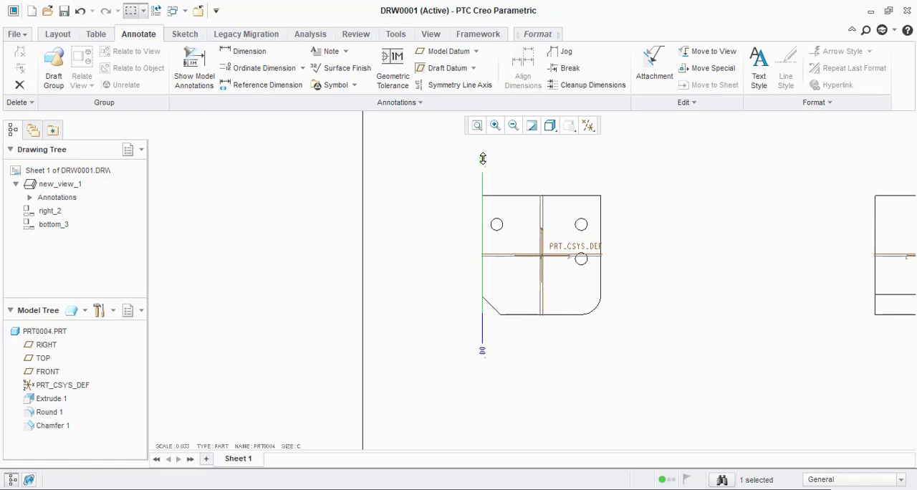
Step: Examine the display and text style properties of the baseline dimension above the front view, and close them without changes
{"action": "double_click", "coordinate": [483, 158]}
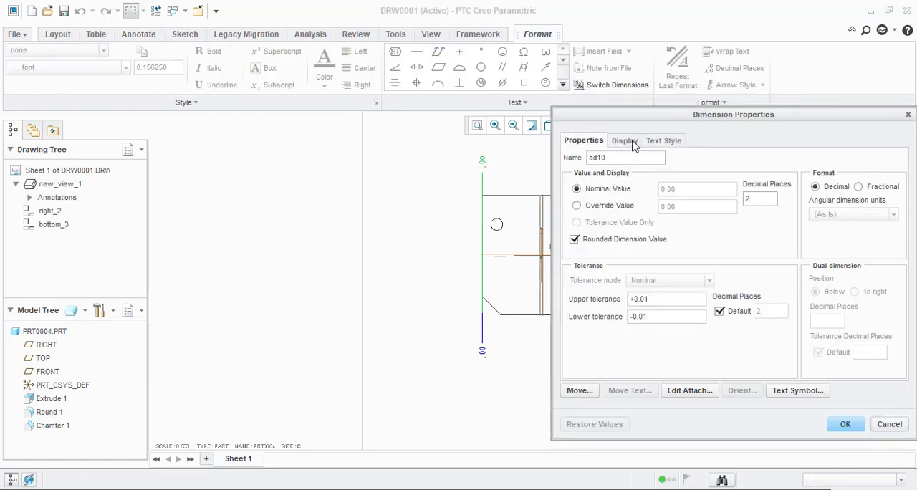
{"action": "left_click", "coordinate": [635, 144]}
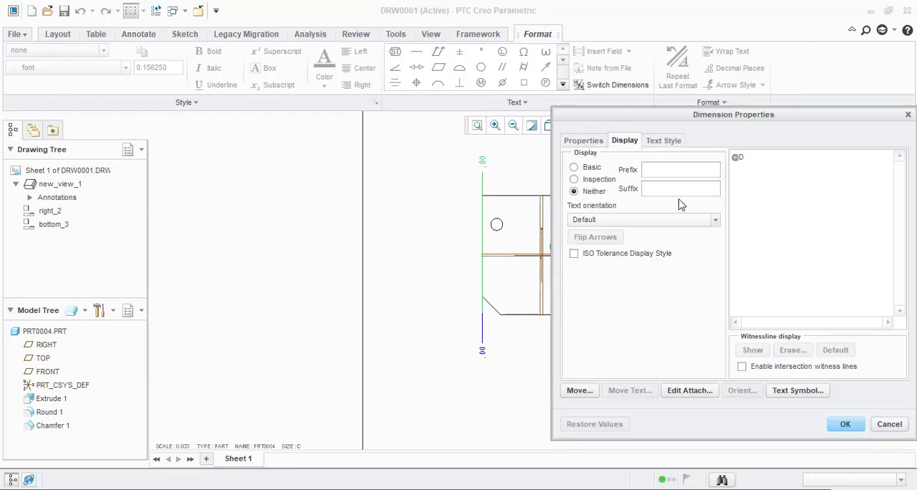
{"action": "left_click", "coordinate": [661, 140]}
{"action": "left_click", "coordinate": [627, 142]}
{"action": "left_click", "coordinate": [889, 424]}
{"action": "left_click", "coordinate": [563, 381]}
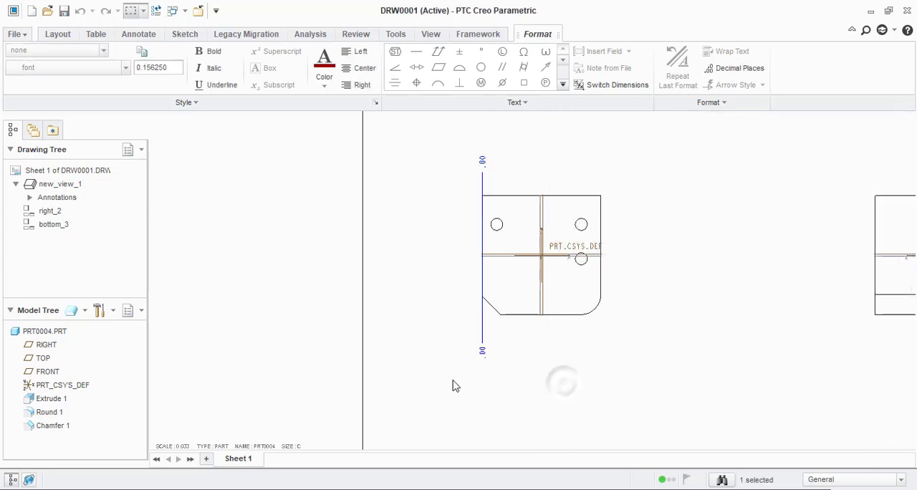
{"action": "scroll", "coordinate": [453, 382], "scroll_direction": "up", "scroll_amount": 2}
{"action": "scroll", "coordinate": [462, 288], "scroll_direction": "down", "scroll_amount": 4}
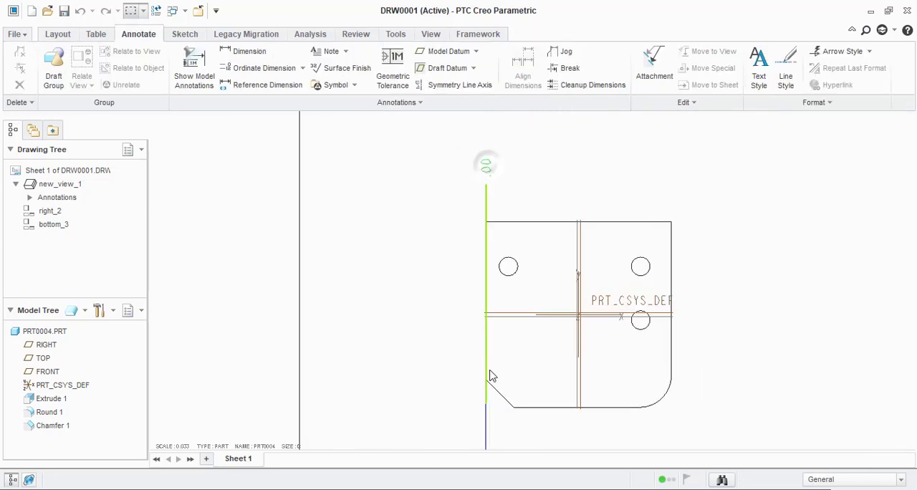
Step: Delete both baseline dimensions on the front view's left edge, above and below the view
{"action": "left_click", "coordinate": [485, 374]}
{"action": "scroll", "coordinate": [481, 373], "scroll_direction": "up", "scroll_amount": 2}
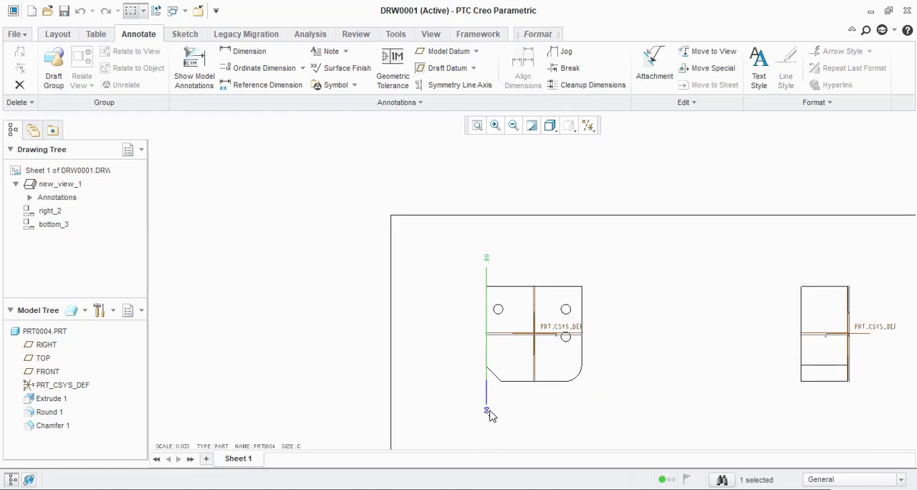
{"action": "left_click", "coordinate": [487, 412], "text": "ctrl"}
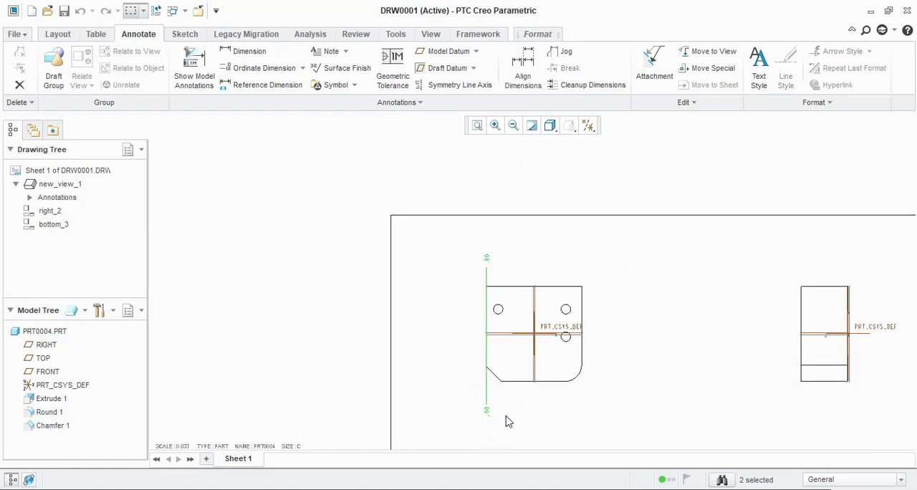
{"action": "key", "text": "Delete"}
{"action": "scroll", "coordinate": [514, 387], "scroll_direction": "down", "scroll_amount": 3}
{"action": "scroll", "coordinate": [401, 356], "scroll_direction": "up", "scroll_amount": 2}
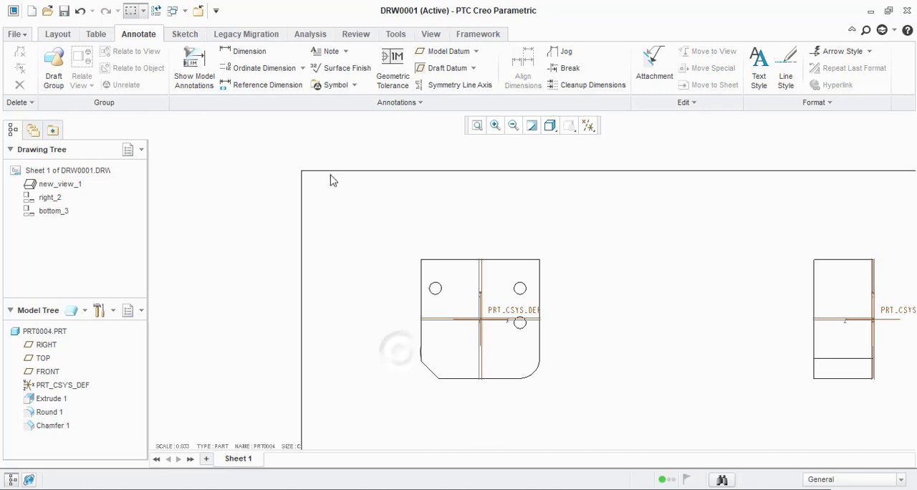
Step: Create an ordinate baseline from the front view's left edge, placing it below the view using the intersection of the left and bottom edges
{"action": "left_click", "coordinate": [253, 69]}
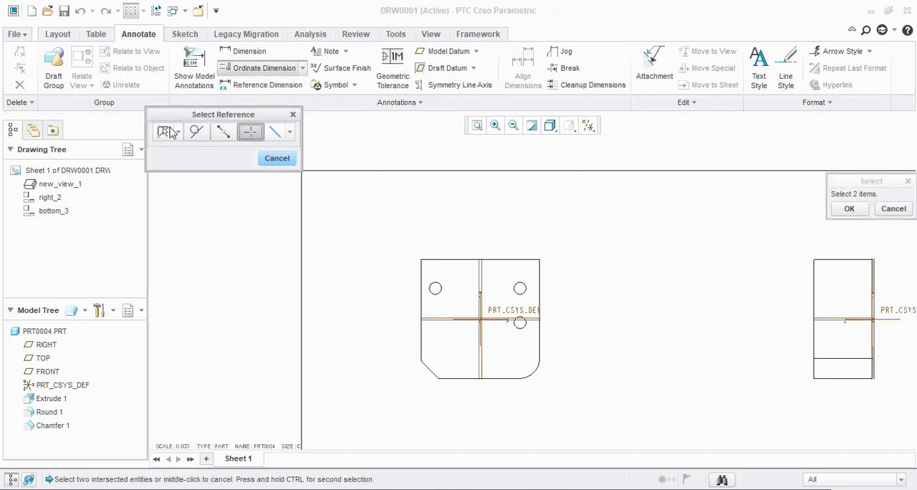
{"action": "scroll", "coordinate": [437, 379], "scroll_direction": "down", "scroll_amount": 3}
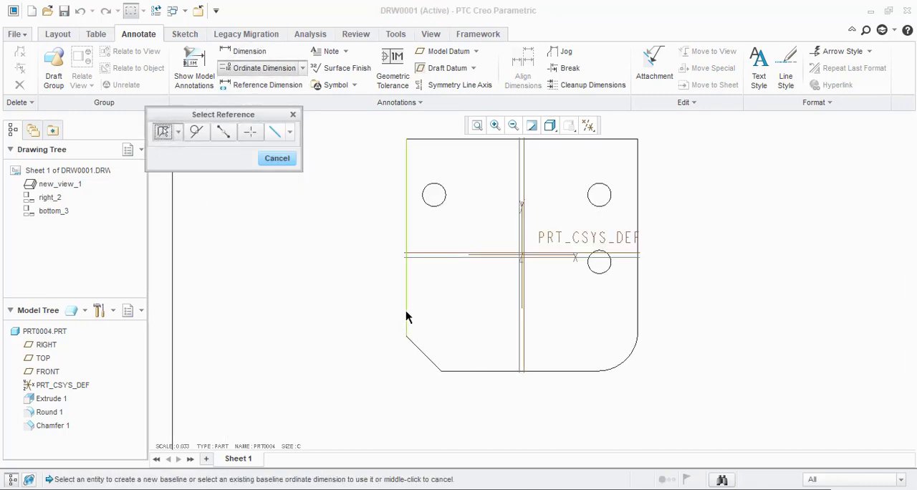
{"action": "left_click", "coordinate": [250, 133]}
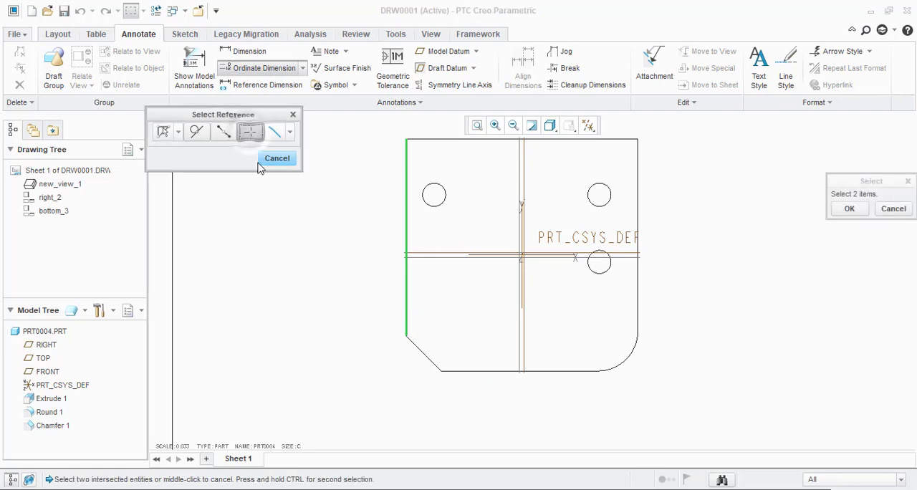
{"action": "left_click", "coordinate": [467, 371]}
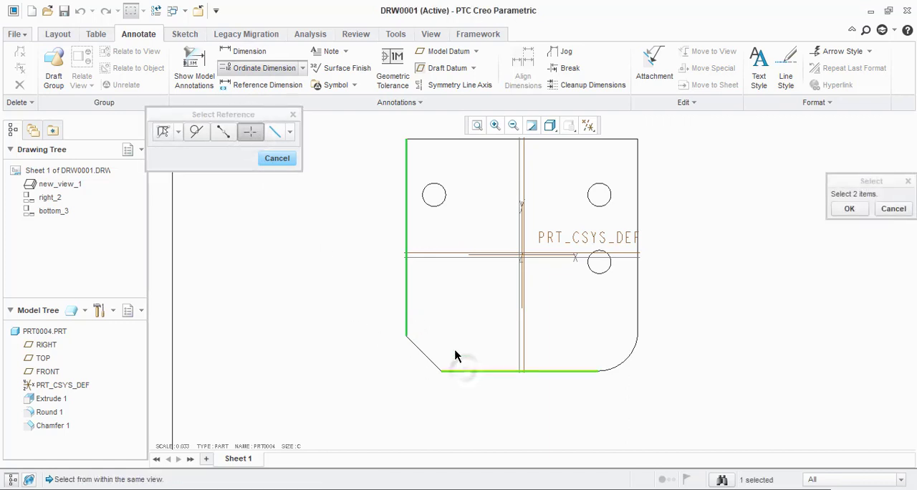
{"action": "left_click", "coordinate": [408, 296]}
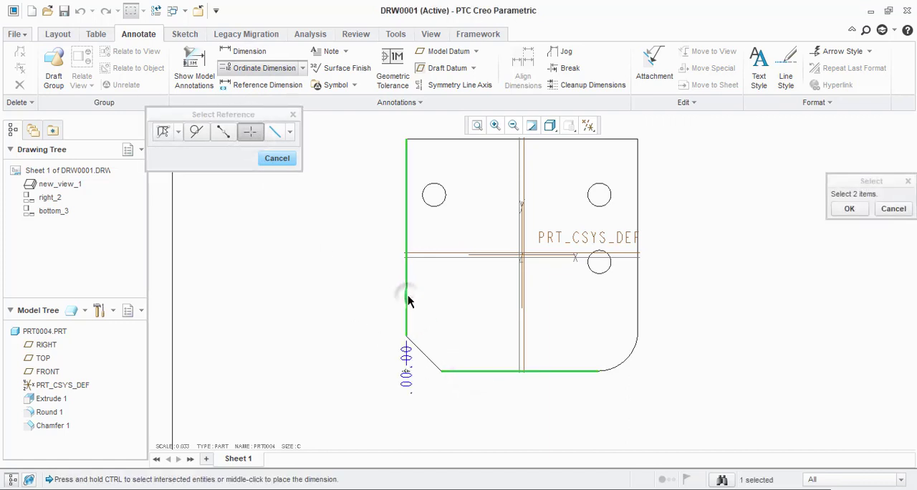
{"action": "scroll", "coordinate": [465, 294], "scroll_direction": "down", "scroll_amount": 2}
{"action": "middle_click", "coordinate": [430, 387]}
{"action": "scroll", "coordinate": [428, 392], "scroll_direction": "up", "scroll_amount": 3}
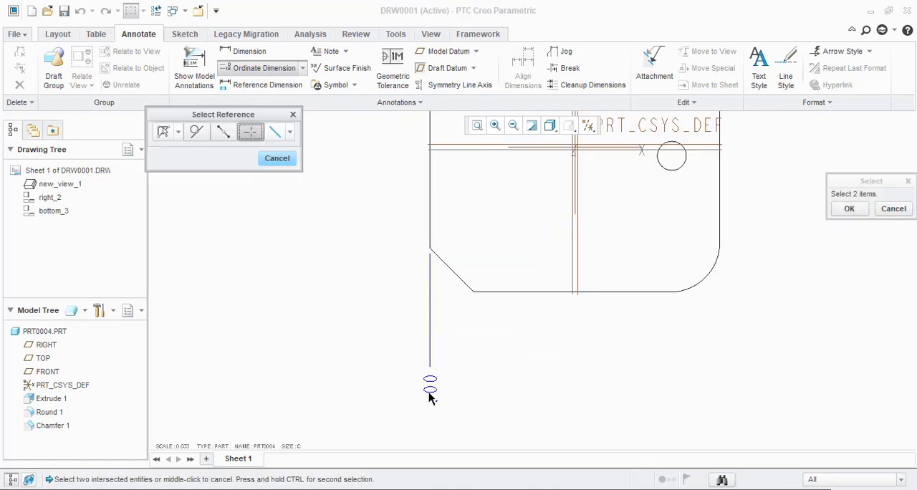
{"action": "middle_click", "coordinate": [429, 392]}
{"action": "scroll", "coordinate": [463, 391], "scroll_direction": "down", "scroll_amount": 2}
{"action": "scroll", "coordinate": [462, 391], "scroll_direction": "up", "scroll_amount": 4}
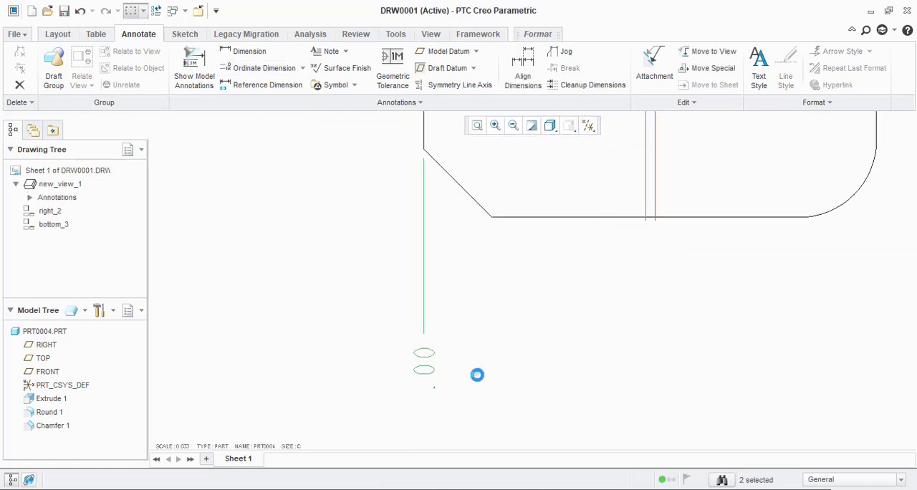
Step: Set the selected baseline dimension below the front view to 0 decimal places and Basic display
{"action": "left_click", "coordinate": [436, 394]}
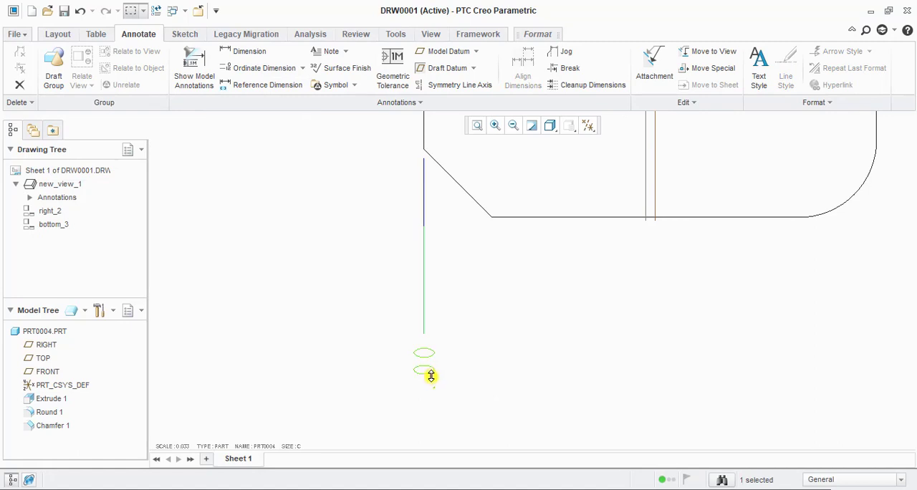
{"action": "right_click", "coordinate": [430, 377]}
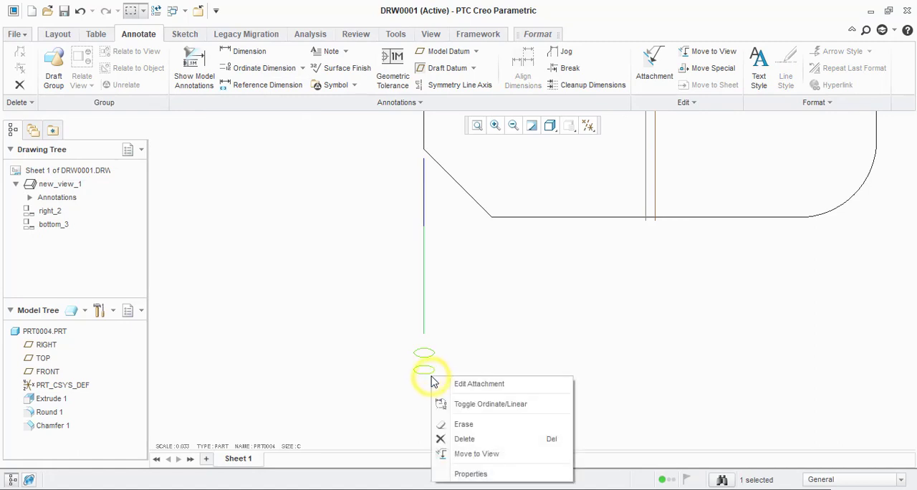
{"action": "left_click", "coordinate": [466, 473]}
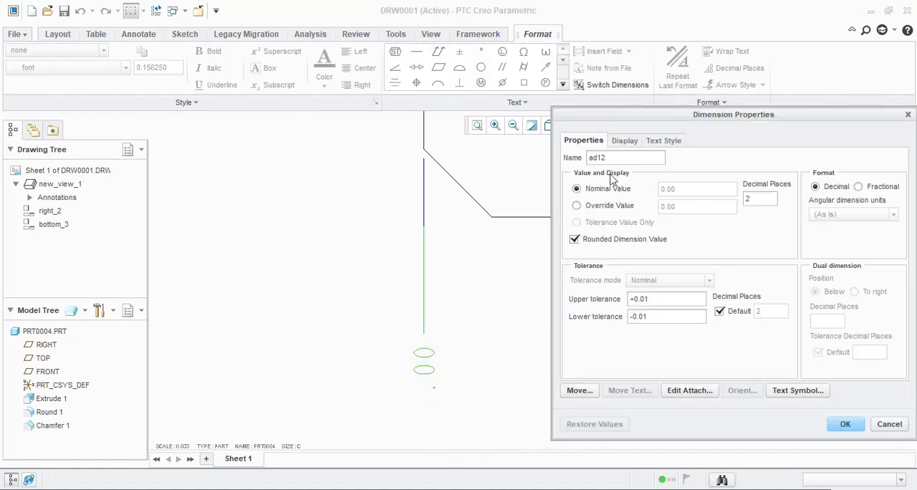
{"action": "scroll", "coordinate": [357, 292], "scroll_direction": "down", "scroll_amount": 2}
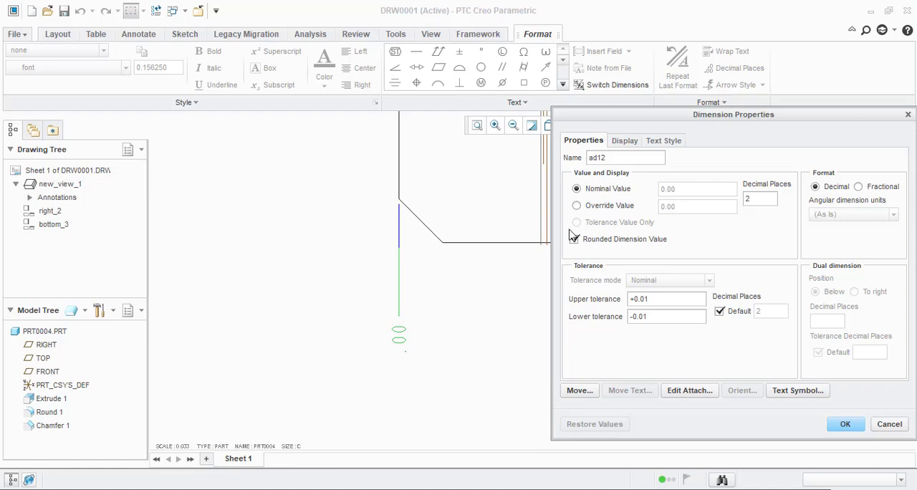
{"action": "double_click", "coordinate": [763, 200]}
{"action": "type", "text": "0"}
{"action": "left_click", "coordinate": [622, 141]}
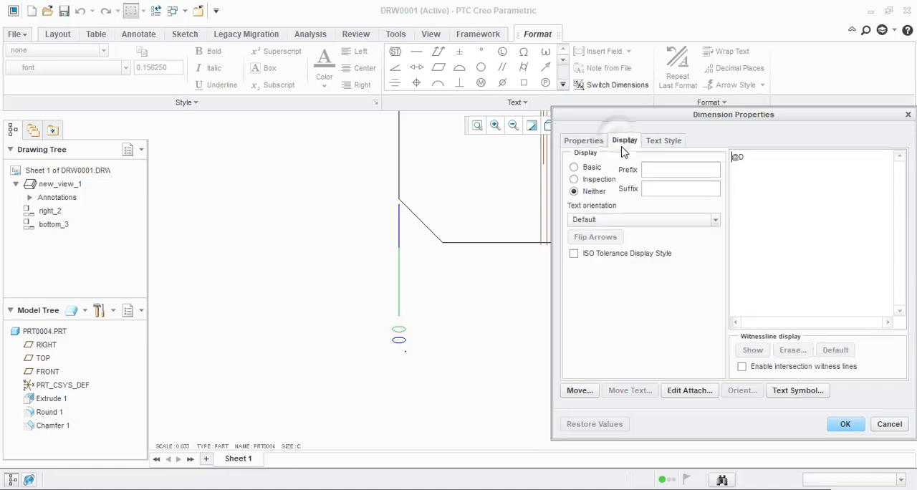
{"action": "scroll", "coordinate": [469, 263], "scroll_direction": "down", "scroll_amount": 2}
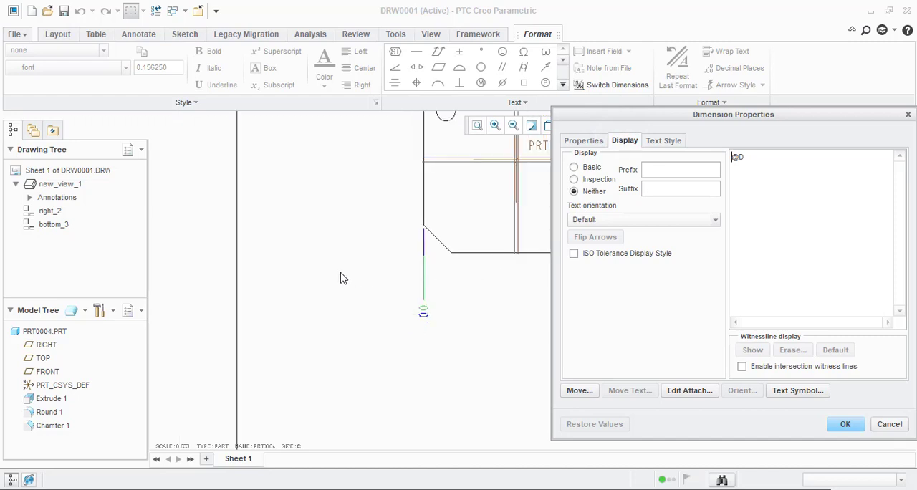
{"action": "left_click", "coordinate": [586, 168]}
{"action": "left_click", "coordinate": [840, 424]}
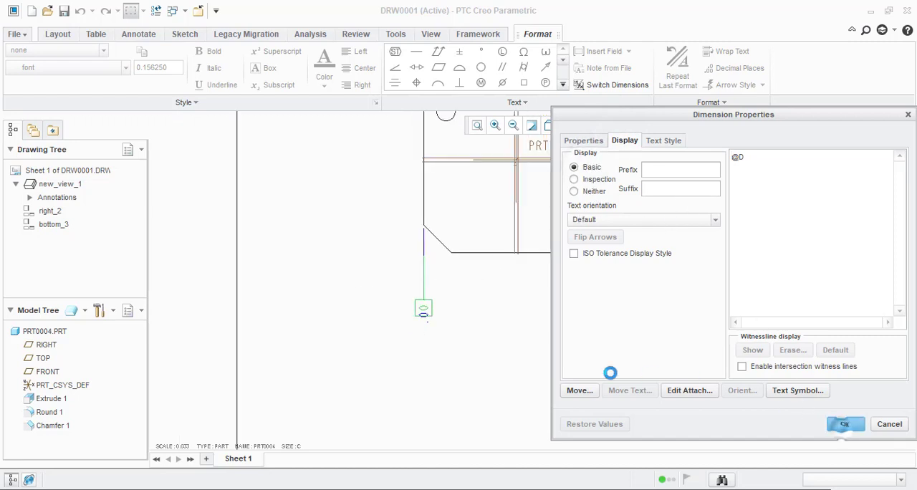
Step: Move the boxed baseline dimension lower and place the overlapping unboxed baseline dimension beneath it
{"action": "left_click", "coordinate": [422, 309]}
{"action": "left_click_drag", "start_coordinate": [422, 311], "coordinate": [423, 345]}
{"action": "left_click", "coordinate": [469, 351]}
{"action": "scroll", "coordinate": [418, 313], "scroll_direction": "down", "scroll_amount": 3}
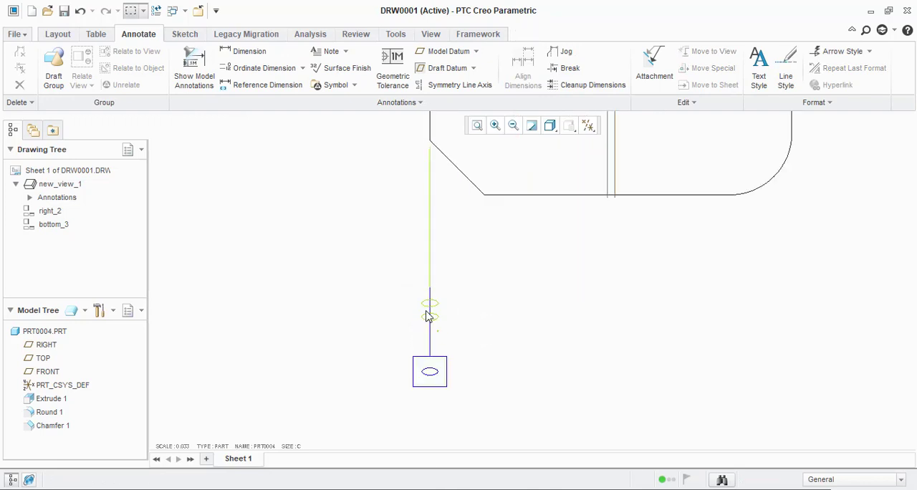
{"action": "left_click", "coordinate": [423, 310]}
{"action": "left_click_drag", "start_coordinate": [423, 317], "coordinate": [432, 427]}
Step: Set the display of the lower baseline dimension to Basic
{"action": "double_click", "coordinate": [429, 422]}
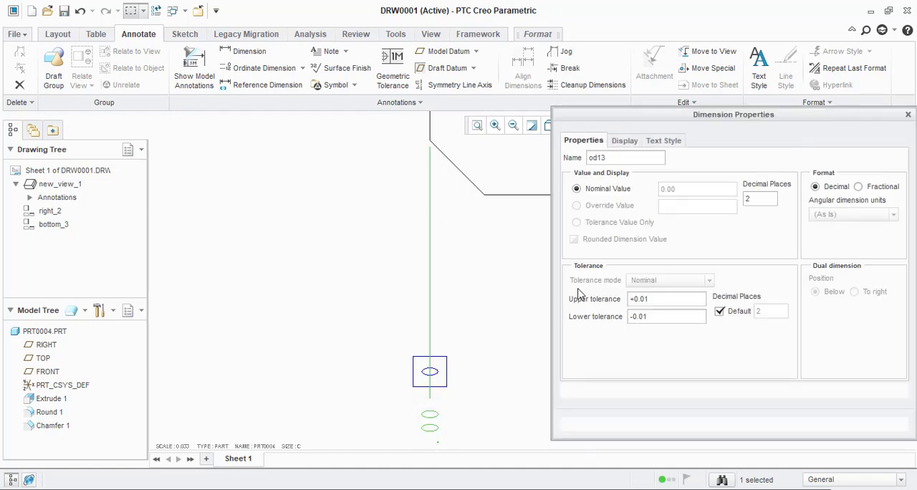
{"action": "left_click", "coordinate": [622, 141]}
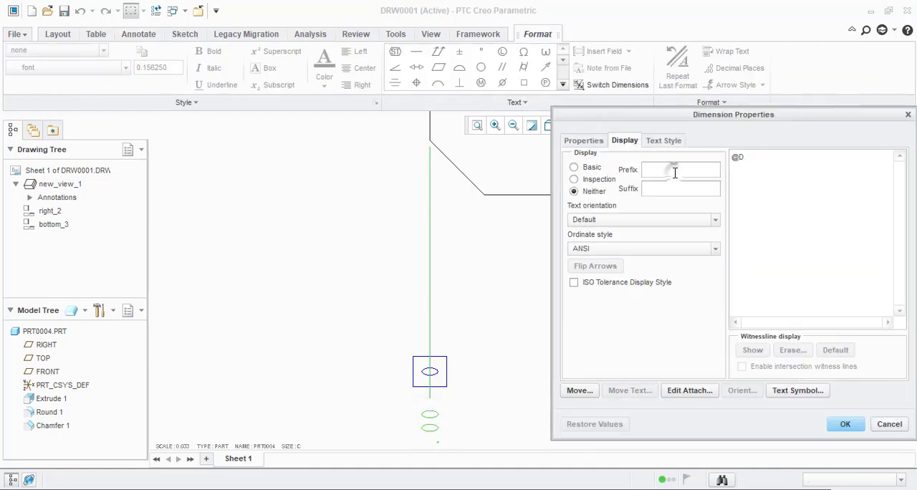
{"action": "left_click", "coordinate": [582, 168]}
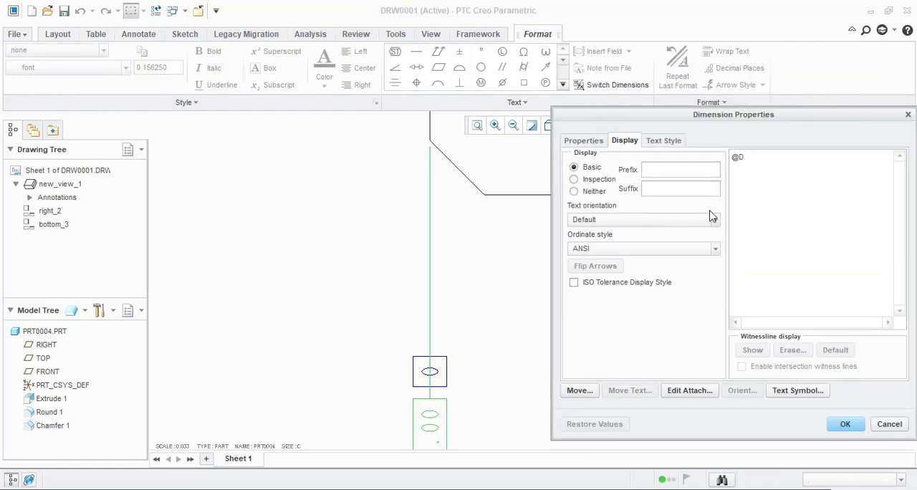
{"action": "scroll", "coordinate": [414, 196], "scroll_direction": "up", "scroll_amount": 2}
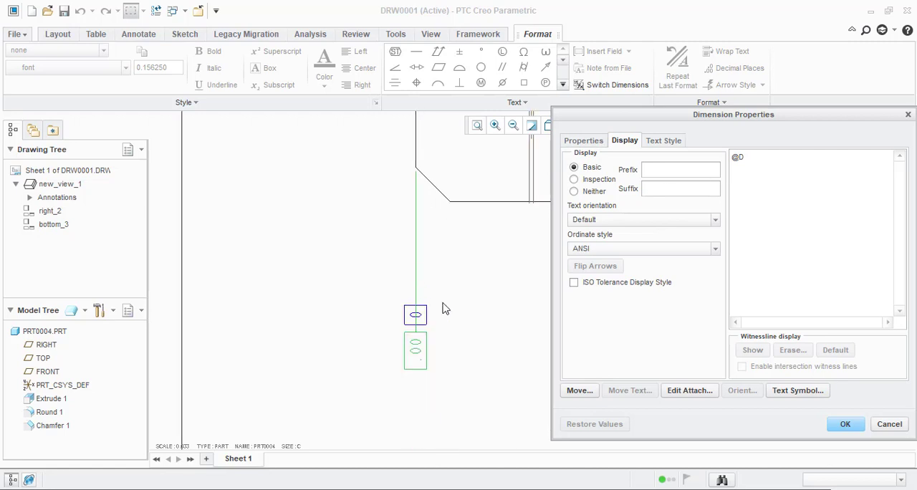
{"action": "left_click", "coordinate": [841, 425]}
{"action": "scroll", "coordinate": [423, 365], "scroll_direction": "down", "scroll_amount": 4}
{"action": "left_click", "coordinate": [464, 384]}
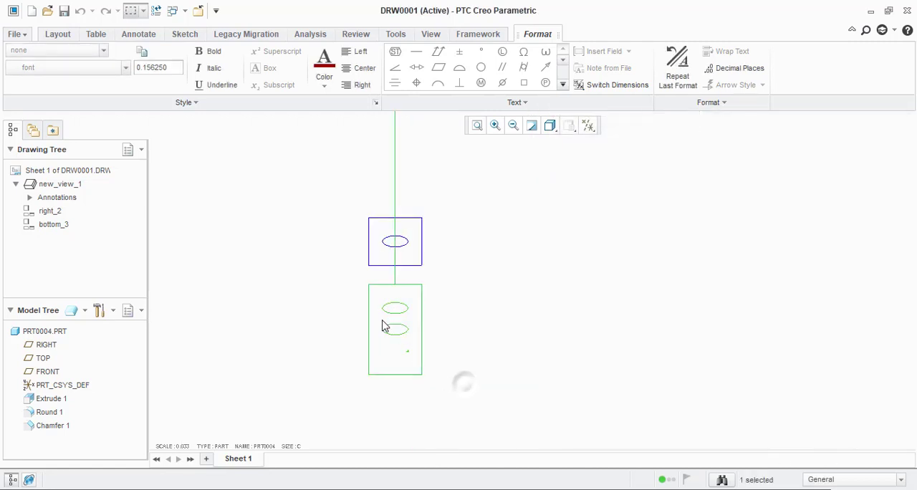
{"action": "scroll", "coordinate": [381, 322], "scroll_direction": "down", "scroll_amount": 2}
{"action": "scroll", "coordinate": [418, 378], "scroll_direction": "down", "scroll_amount": 5}
{"action": "scroll", "coordinate": [426, 360], "scroll_direction": "up", "scroll_amount": 6}
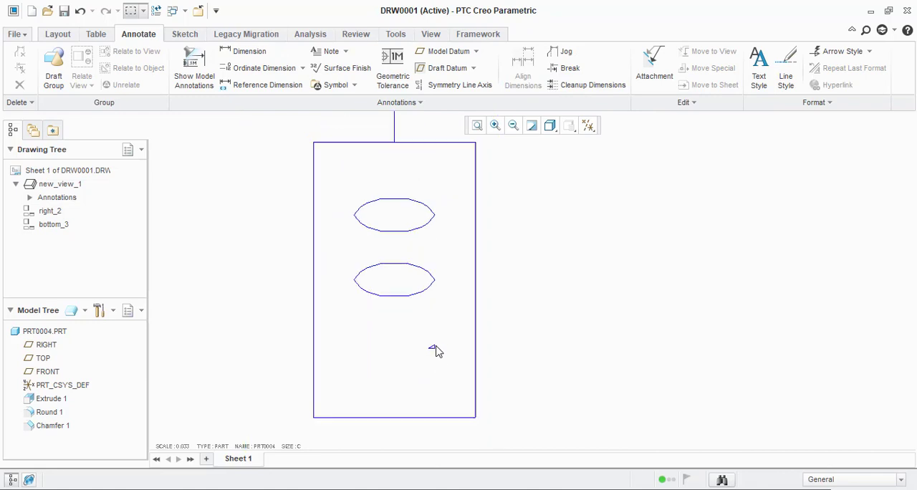
Step: Set the lower boxed baseline dimension to 0 decimal places
{"action": "double_click", "coordinate": [431, 327]}
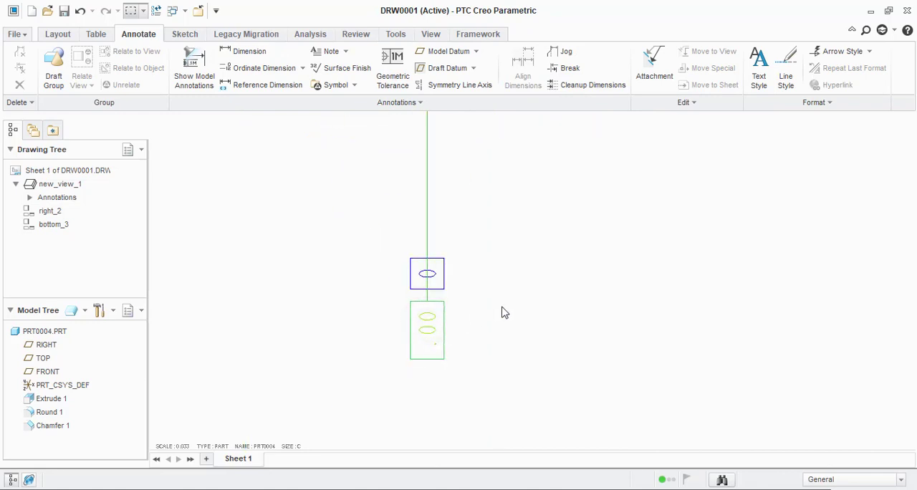
{"action": "left_click", "coordinate": [637, 143]}
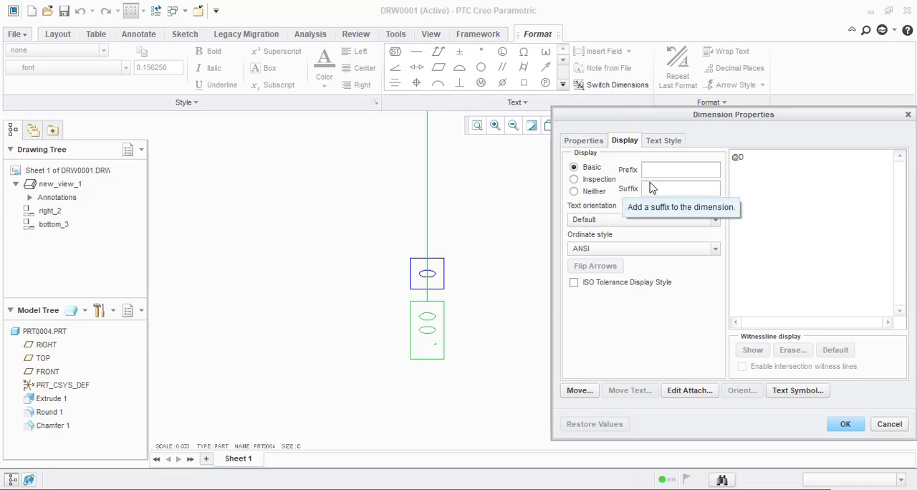
{"action": "left_click", "coordinate": [596, 144]}
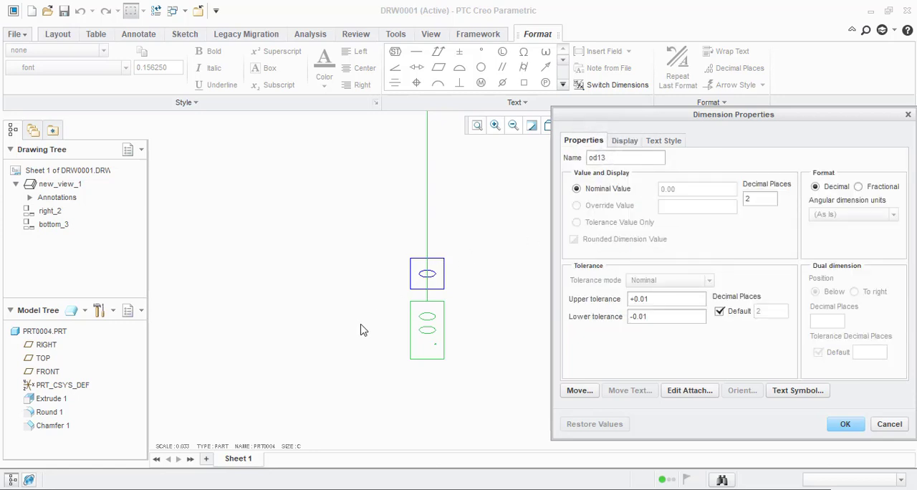
{"action": "scroll", "coordinate": [362, 329], "scroll_direction": "down", "scroll_amount": 1}
{"action": "double_click", "coordinate": [749, 200]}
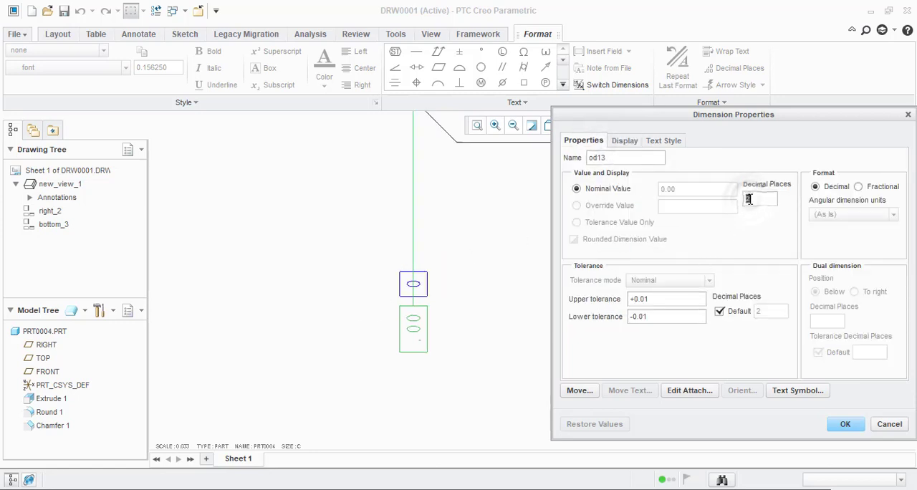
{"action": "type", "text": "0"}
{"action": "key", "text": "Return"}
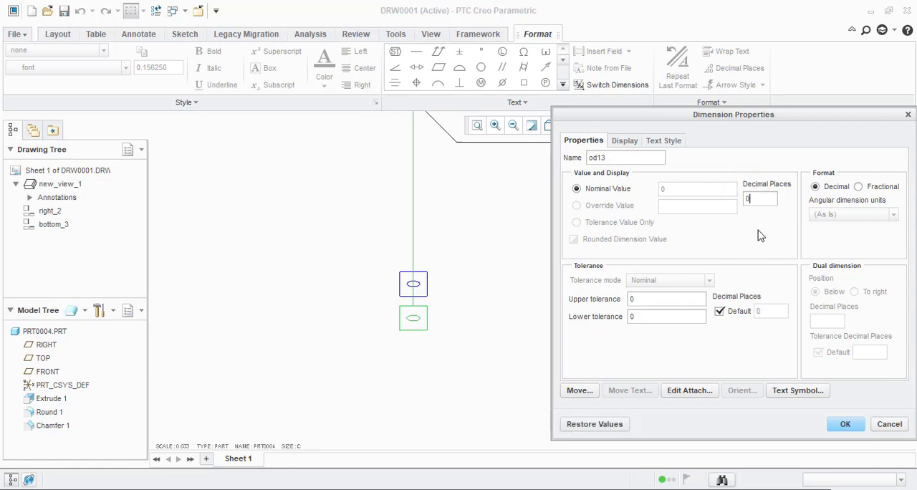
{"action": "left_click", "coordinate": [635, 141]}
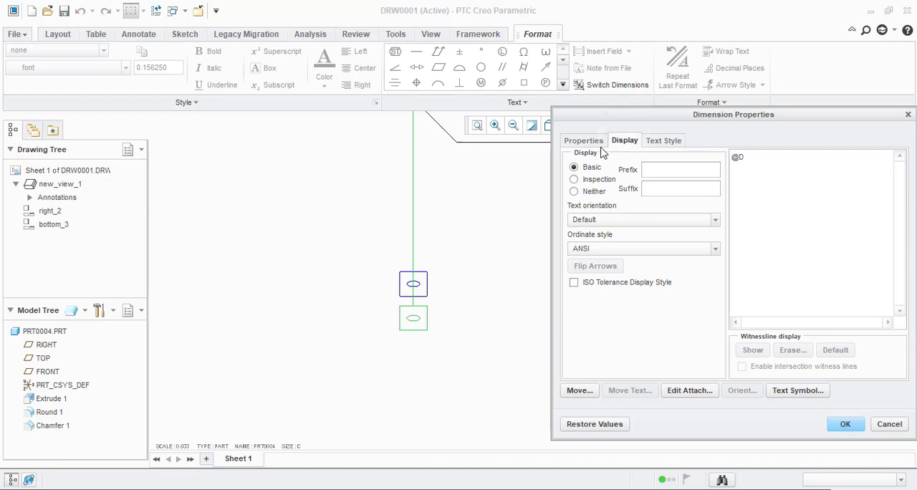
{"action": "left_click", "coordinate": [597, 143]}
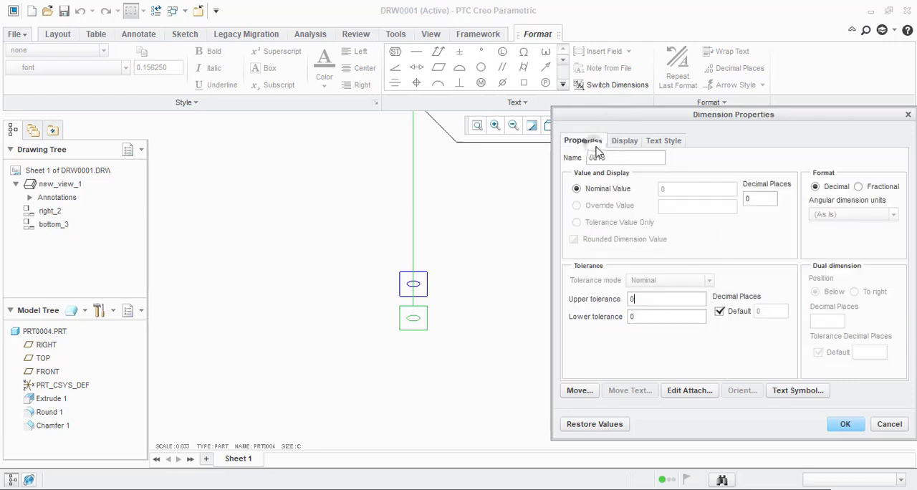
{"action": "left_click", "coordinate": [844, 428]}
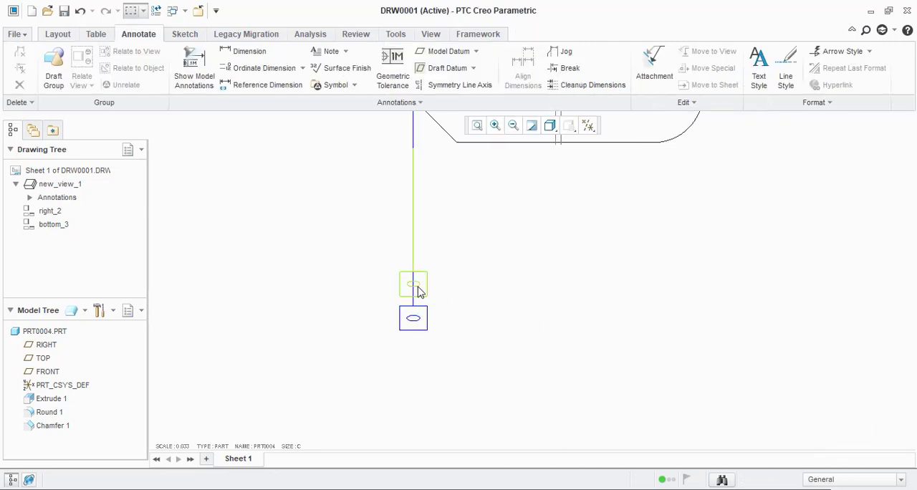
Step: Review the properties of both boxed baseline dimensions below the front view
{"action": "double_click", "coordinate": [413, 285]}
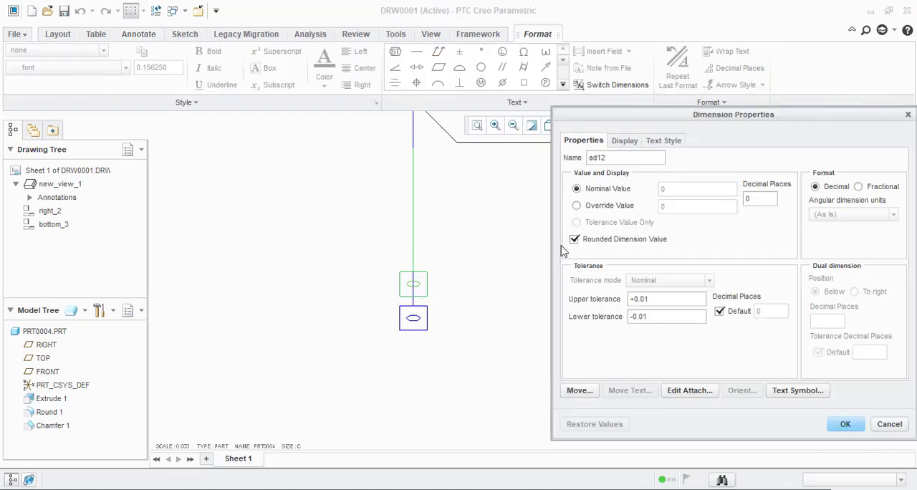
{"action": "left_click", "coordinate": [847, 425]}
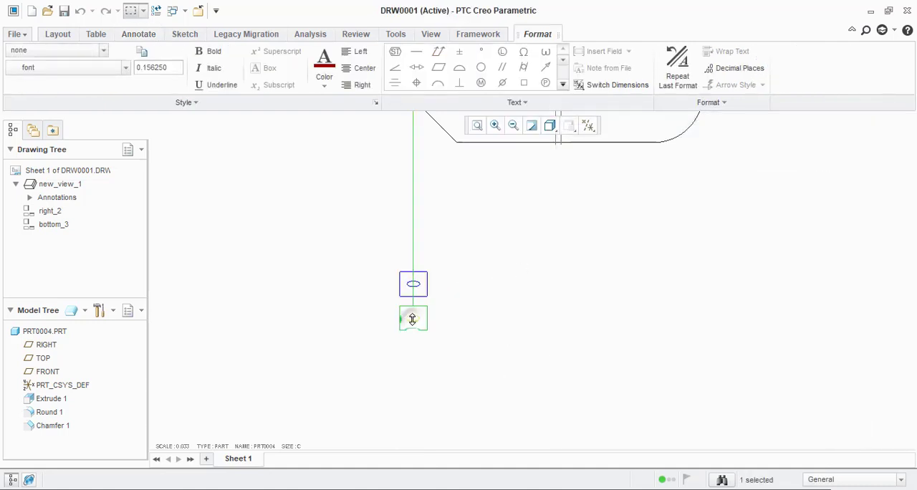
{"action": "double_click", "coordinate": [412, 318]}
{"action": "left_click", "coordinate": [594, 158]}
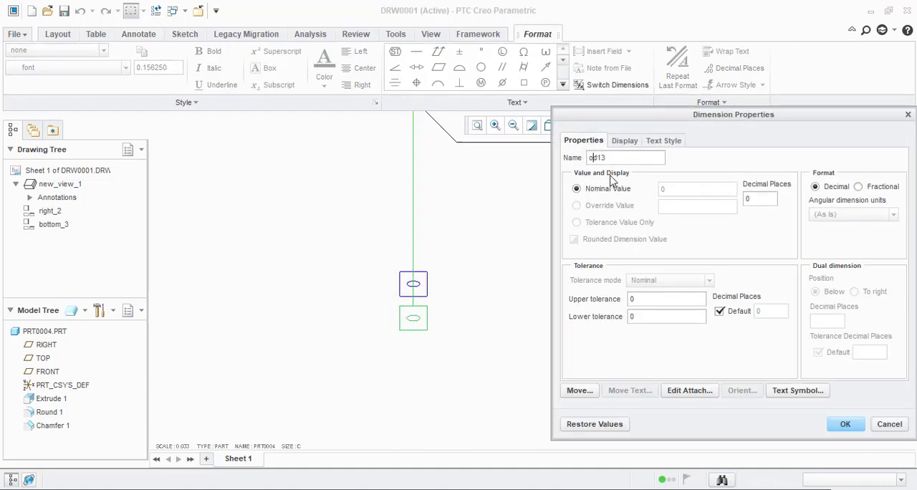
{"action": "left_click", "coordinate": [841, 424]}
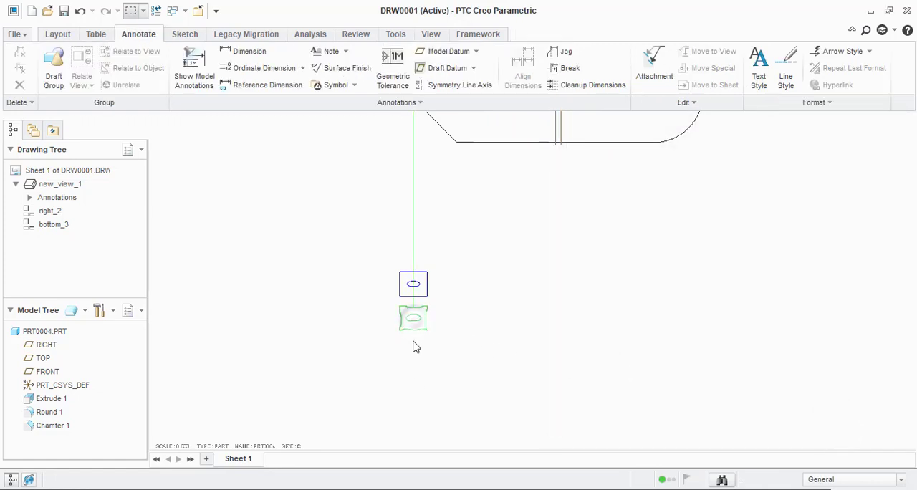
Step: Move the lower boxed baseline dimension to the space above the front view
{"action": "scroll", "coordinate": [413, 347], "scroll_direction": "down", "scroll_amount": 4}
{"action": "left_click_drag", "start_coordinate": [413, 360], "coordinate": [405, 131]}
{"action": "left_click", "coordinate": [499, 353]}
{"action": "scroll", "coordinate": [450, 293], "scroll_direction": "up", "scroll_amount": 3}
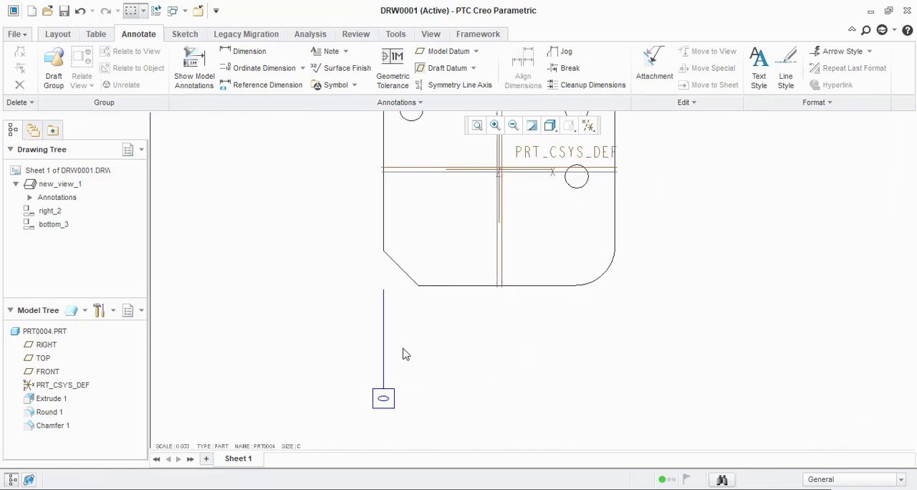
{"action": "scroll", "coordinate": [403, 354], "scroll_direction": "down", "scroll_amount": 3}
{"action": "scroll", "coordinate": [397, 258], "scroll_direction": "up", "scroll_amount": 2}
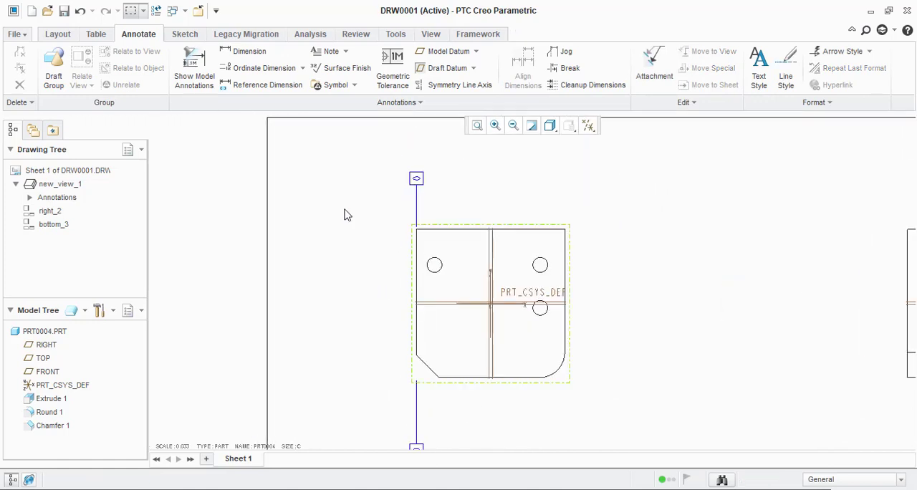
Step: Add an ordinate dimension above the front view from the upper baseline dimension to the part's right vertical edge
{"action": "left_click", "coordinate": [262, 68]}
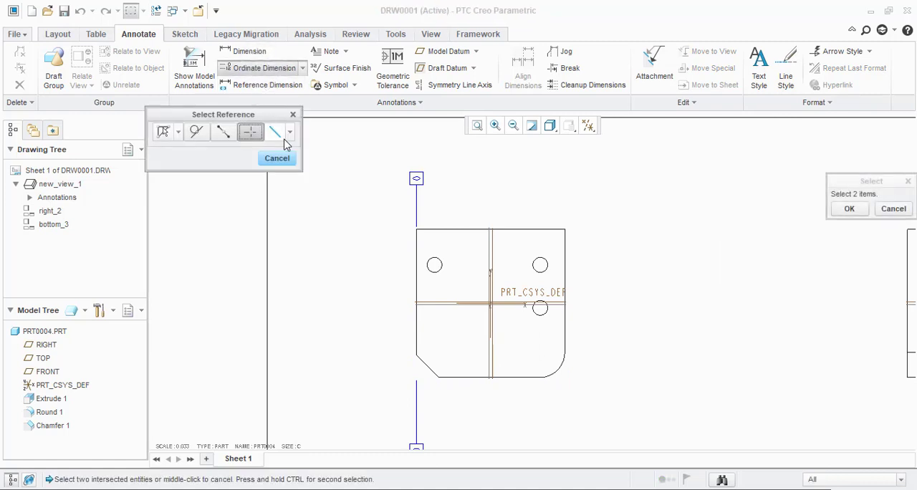
{"action": "left_click", "coordinate": [164, 134]}
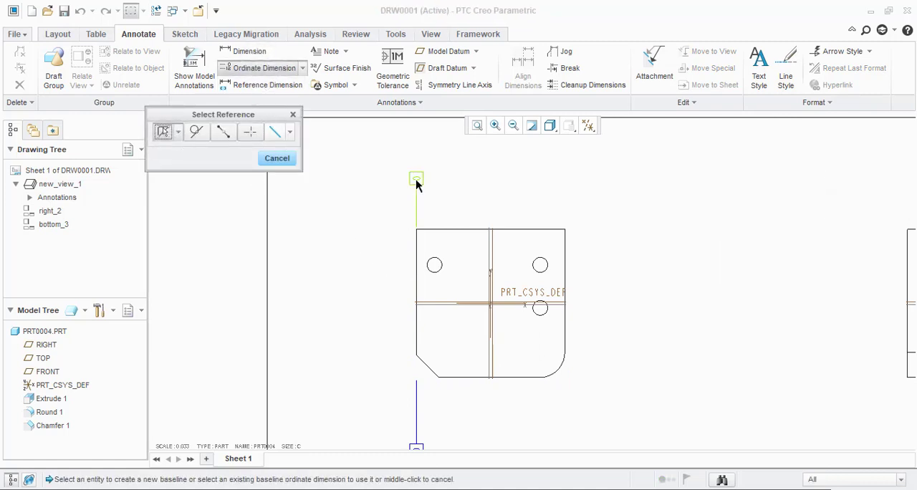
{"action": "scroll", "coordinate": [624, 294], "scroll_direction": "down", "scroll_amount": 1}
{"action": "scroll", "coordinate": [534, 225], "scroll_direction": "up", "scroll_amount": 2}
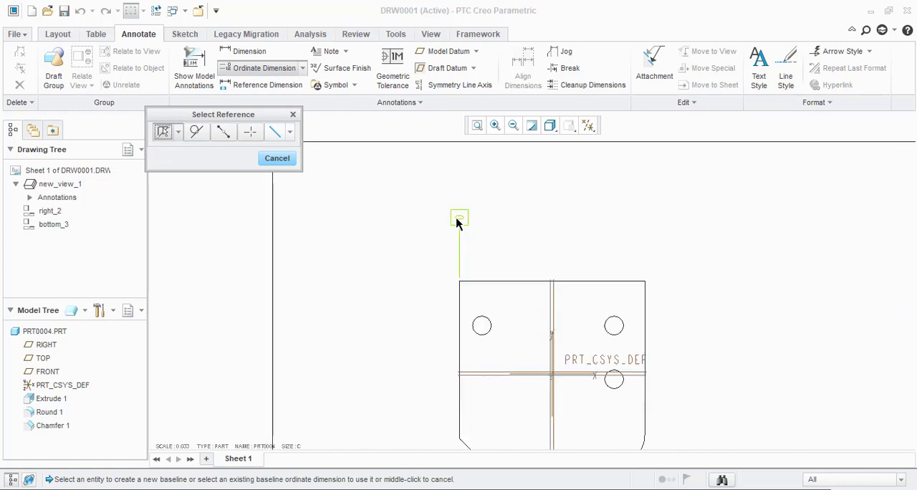
{"action": "left_click", "coordinate": [456, 222]}
{"action": "scroll", "coordinate": [448, 219], "scroll_direction": "down", "scroll_amount": 2}
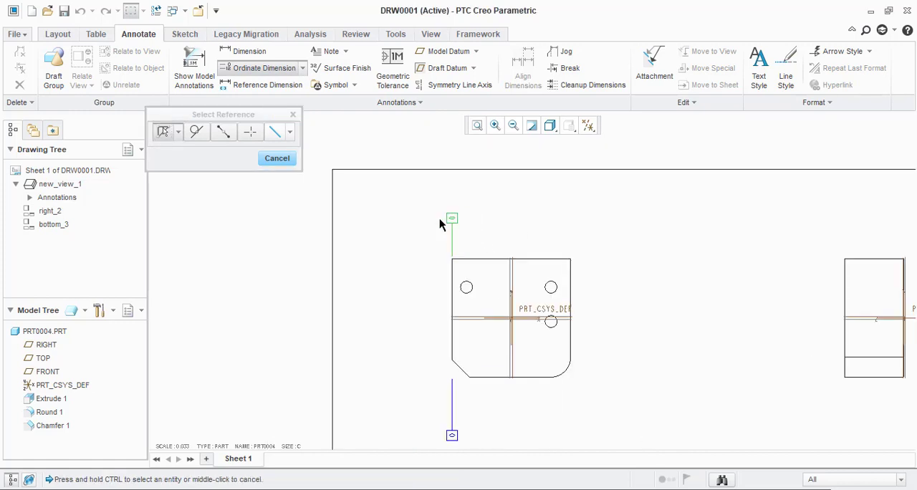
{"action": "left_click", "coordinate": [570, 283]}
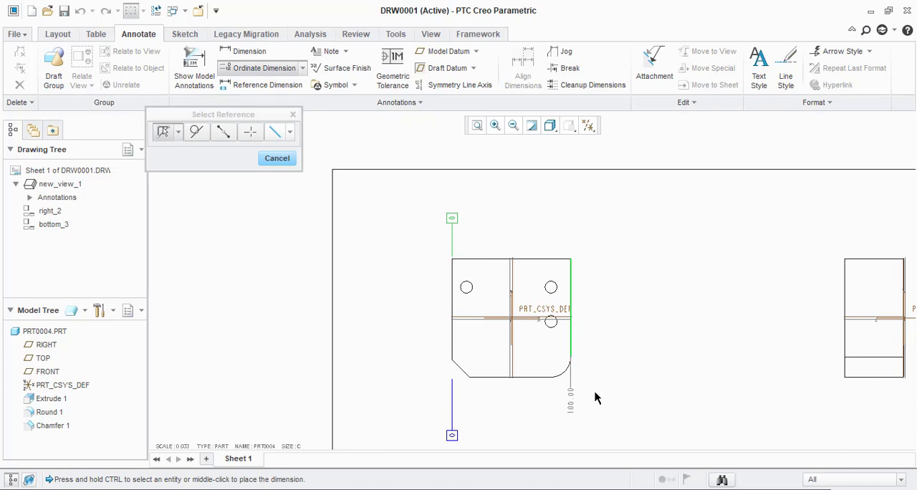
{"action": "middle_click", "coordinate": [569, 238]}
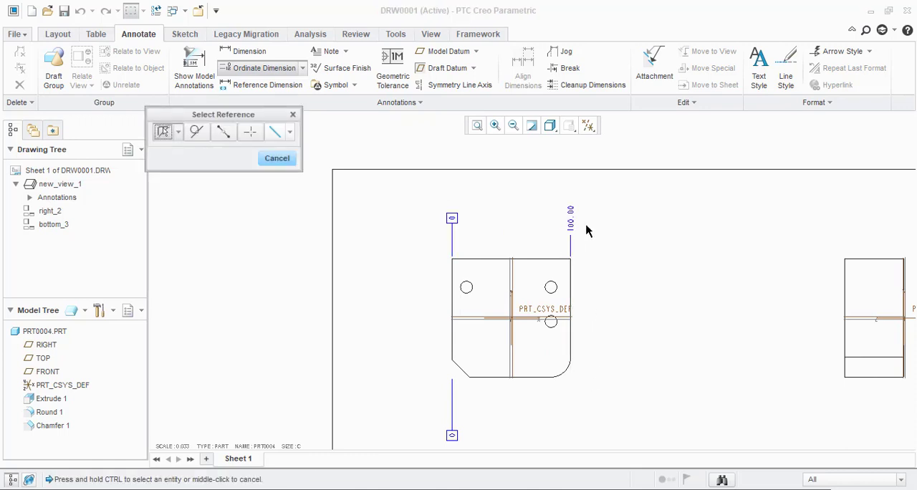
{"action": "scroll", "coordinate": [588, 227], "scroll_direction": "up", "scroll_amount": 2}
{"action": "middle_click", "coordinate": [590, 236]}
{"action": "scroll", "coordinate": [605, 272], "scroll_direction": "down", "scroll_amount": 2}
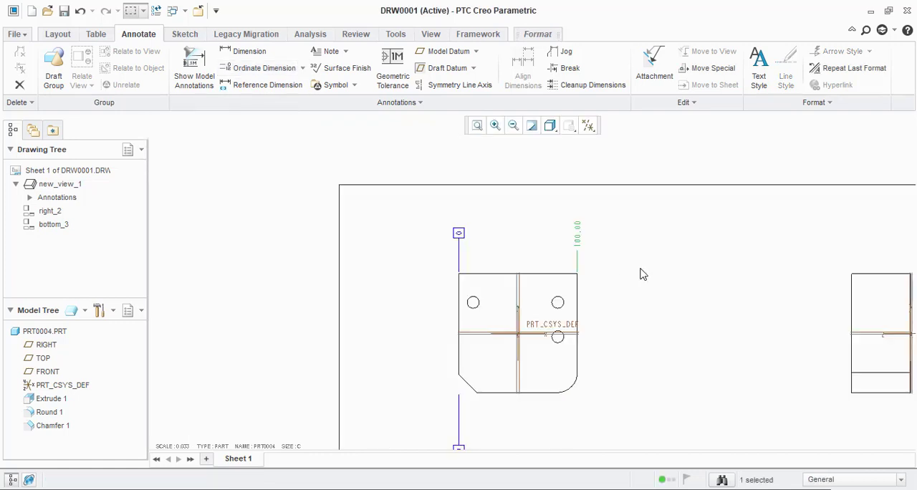
Step: Set the new ordinate dimension of the right edge to 0 decimal places
{"action": "double_click", "coordinate": [580, 239]}
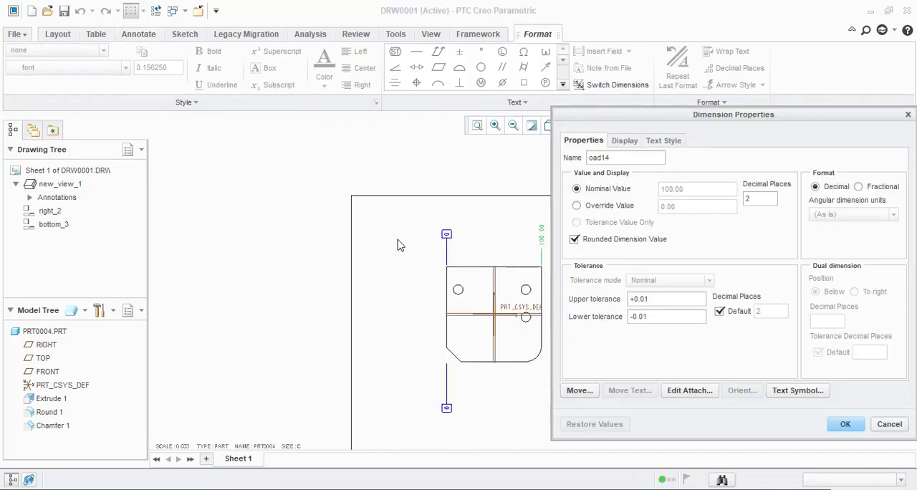
{"action": "scroll", "coordinate": [344, 248], "scroll_direction": "down", "scroll_amount": 2}
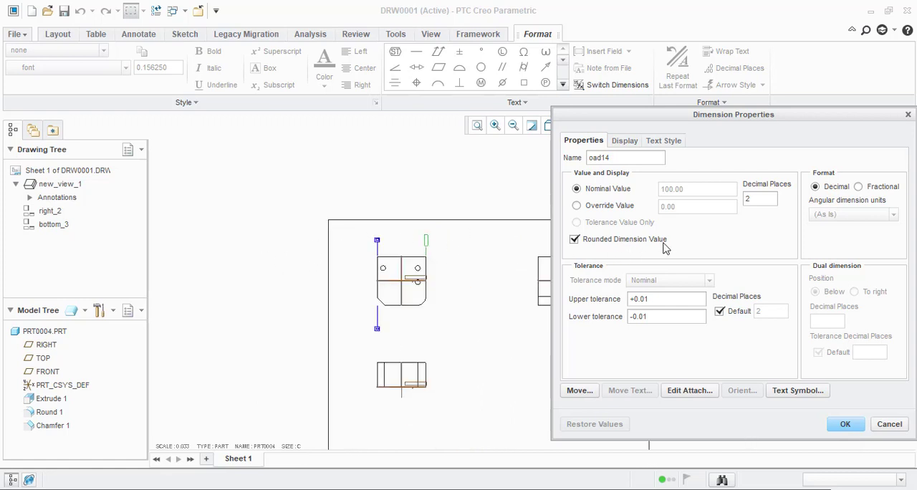
{"action": "double_click", "coordinate": [753, 199]}
{"action": "left_click", "coordinate": [844, 425]}
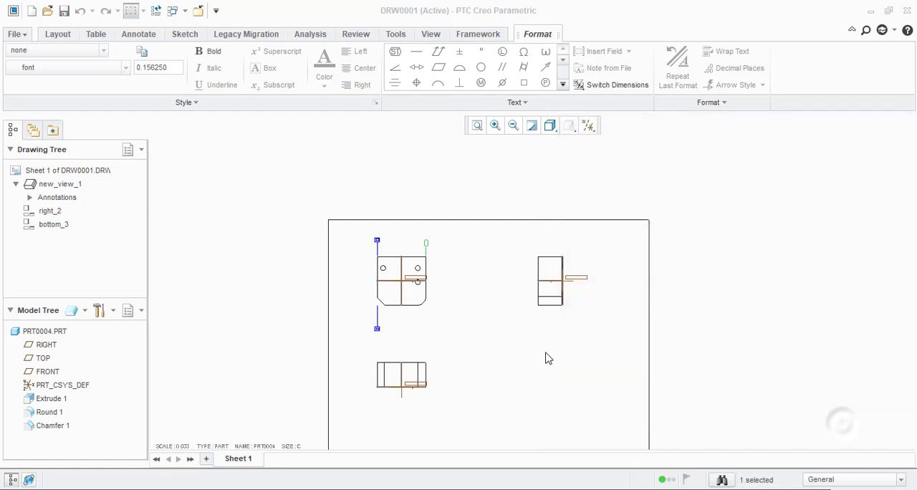
{"action": "scroll", "coordinate": [430, 243], "scroll_direction": "down", "scroll_amount": 4}
{"action": "scroll", "coordinate": [544, 229], "scroll_direction": "down", "scroll_amount": 3}
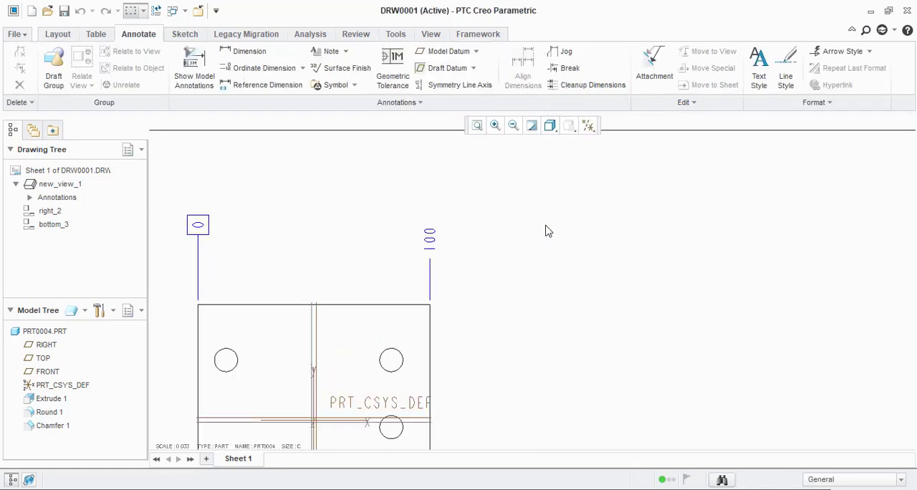
{"action": "scroll", "coordinate": [518, 230], "scroll_direction": "up", "scroll_amount": 4}
{"action": "scroll", "coordinate": [516, 233], "scroll_direction": "down", "scroll_amount": 3}
{"action": "scroll", "coordinate": [492, 192], "scroll_direction": "up", "scroll_amount": 3}
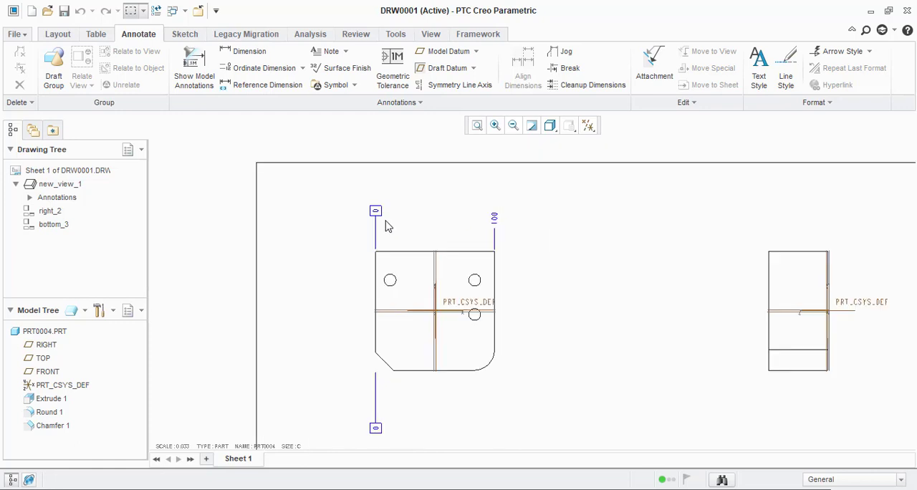
Step: Try the Neither display style on the boxed baseline dimension above the front view
{"action": "double_click", "coordinate": [376, 213]}
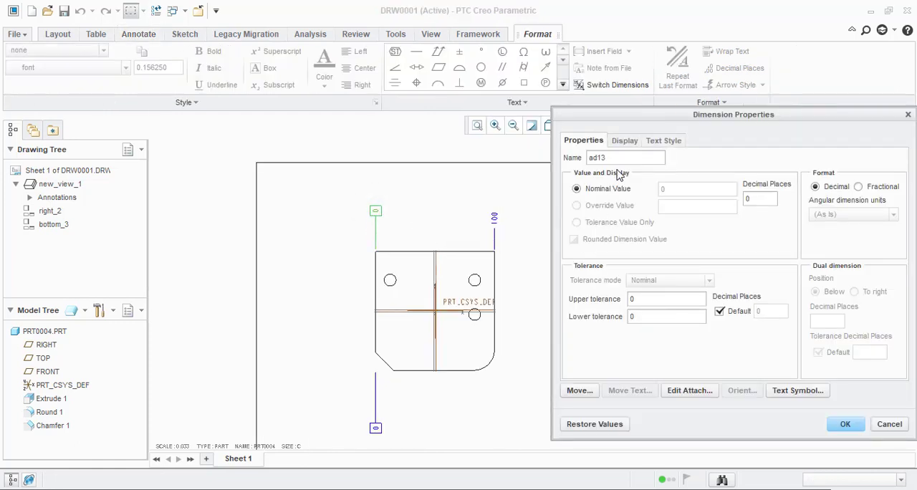
{"action": "left_click", "coordinate": [670, 140]}
{"action": "left_click", "coordinate": [623, 140]}
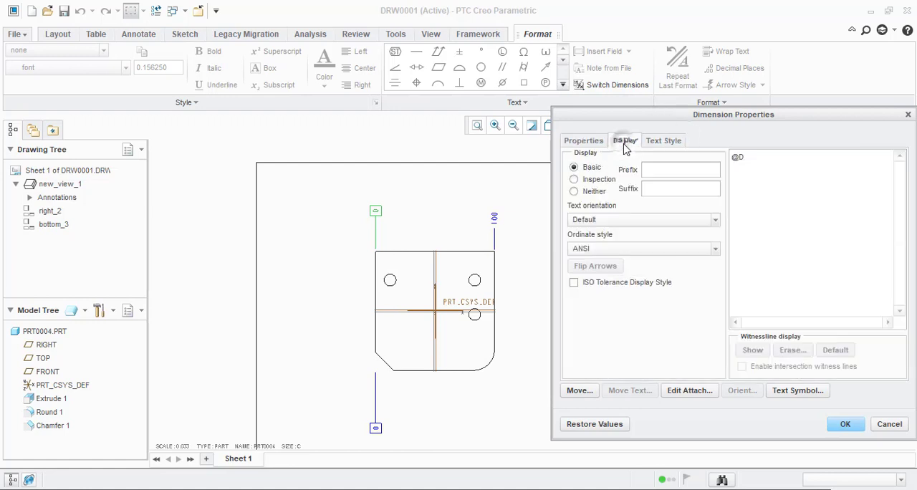
{"action": "left_click", "coordinate": [594, 191]}
{"action": "scroll", "coordinate": [387, 240], "scroll_direction": "down", "scroll_amount": 5}
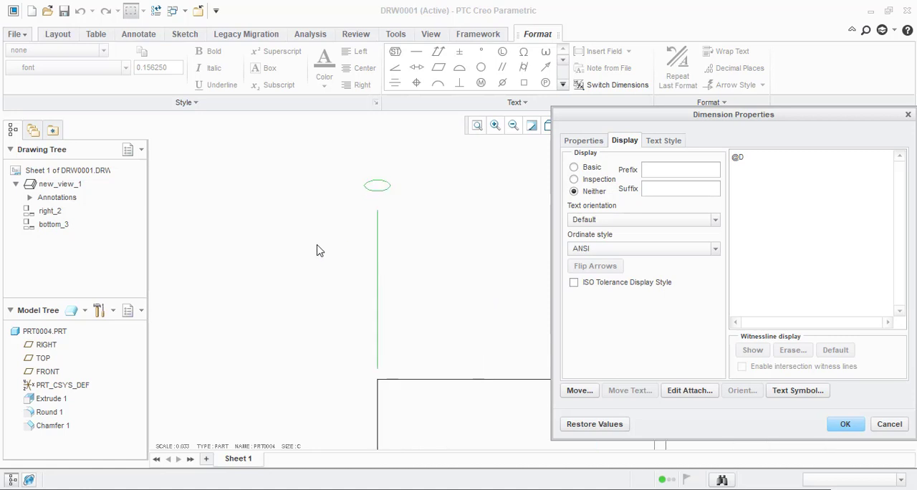
{"action": "scroll", "coordinate": [319, 258], "scroll_direction": "up", "scroll_amount": 2}
{"action": "scroll", "coordinate": [344, 236], "scroll_direction": "down", "scroll_amount": 1}
{"action": "scroll", "coordinate": [362, 247], "scroll_direction": "up", "scroll_amount": 2}
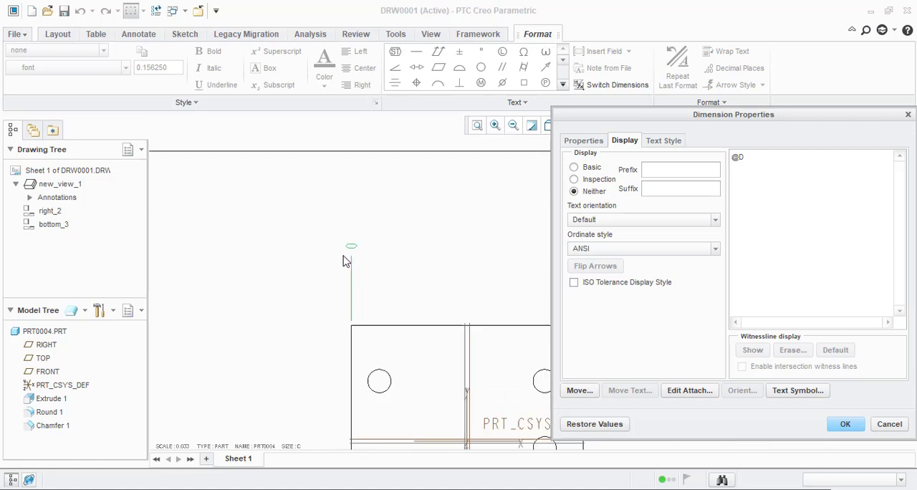
{"action": "scroll", "coordinate": [352, 247], "scroll_direction": "down", "scroll_amount": 2}
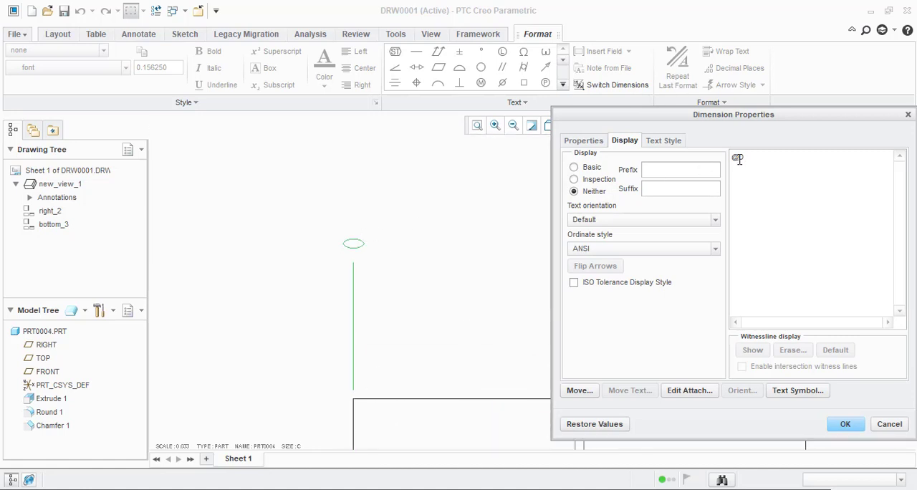
Step: Append 1 to the text of the baseline dimension above the front view and set its display back to Basic
{"action": "left_click", "coordinate": [739, 159]}
{"action": "left_click", "coordinate": [845, 425]}
{"action": "scroll", "coordinate": [516, 235], "scroll_direction": "down", "scroll_amount": 5}
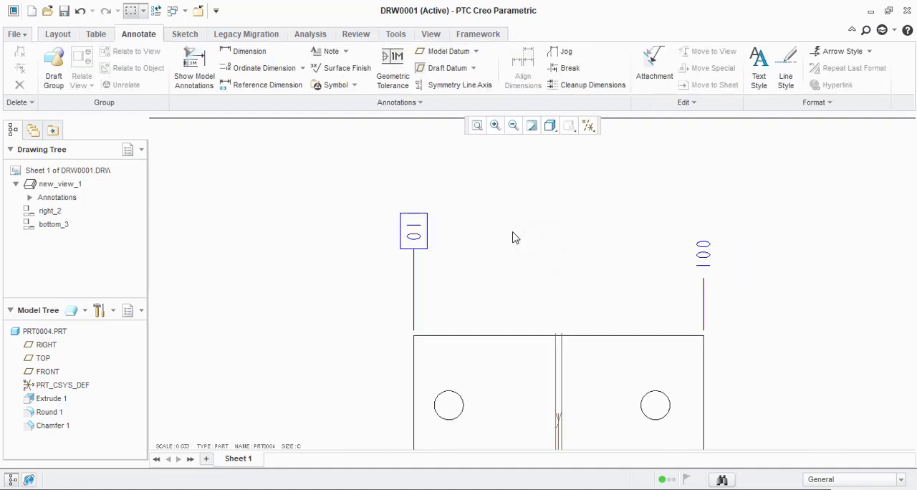
{"action": "scroll", "coordinate": [506, 303], "scroll_direction": "down", "scroll_amount": 1}
{"action": "scroll", "coordinate": [477, 401], "scroll_direction": "up", "scroll_amount": 3}
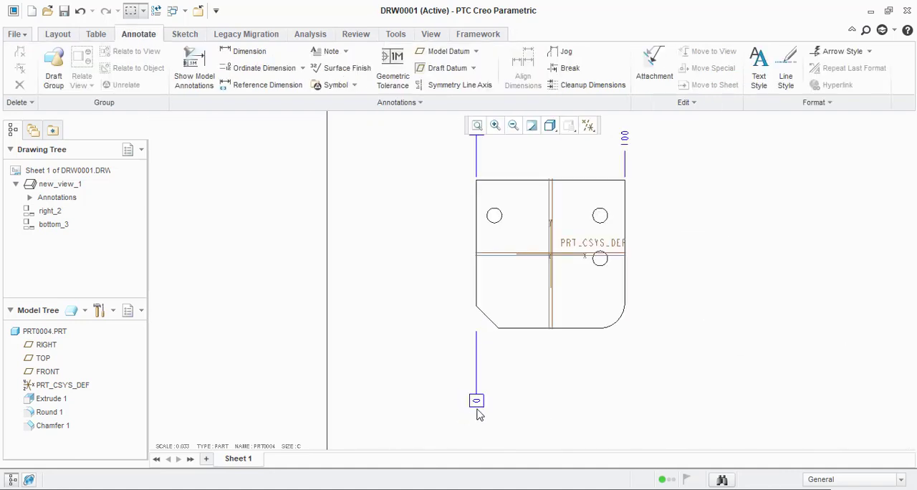
Step: Append 1 to the display text of the boxed baseline dimension below the front view
{"action": "double_click", "coordinate": [477, 402]}
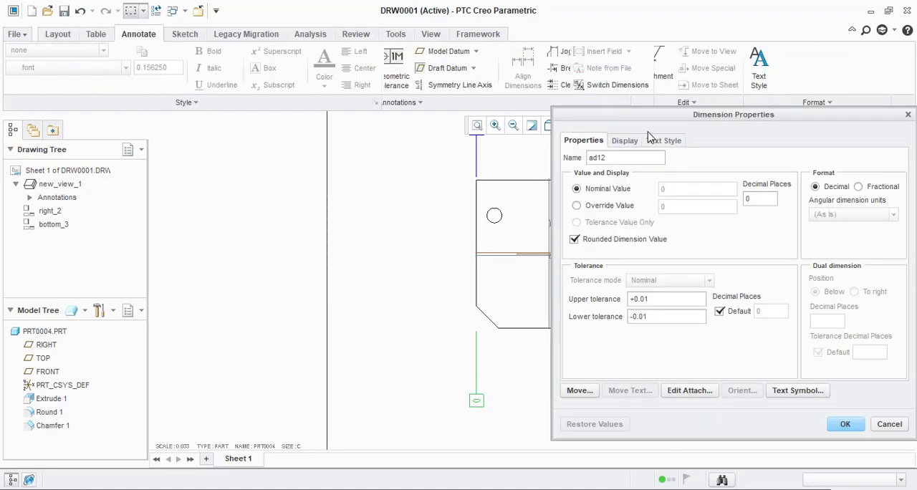
{"action": "left_click", "coordinate": [626, 141]}
{"action": "left_click", "coordinate": [738, 156]}
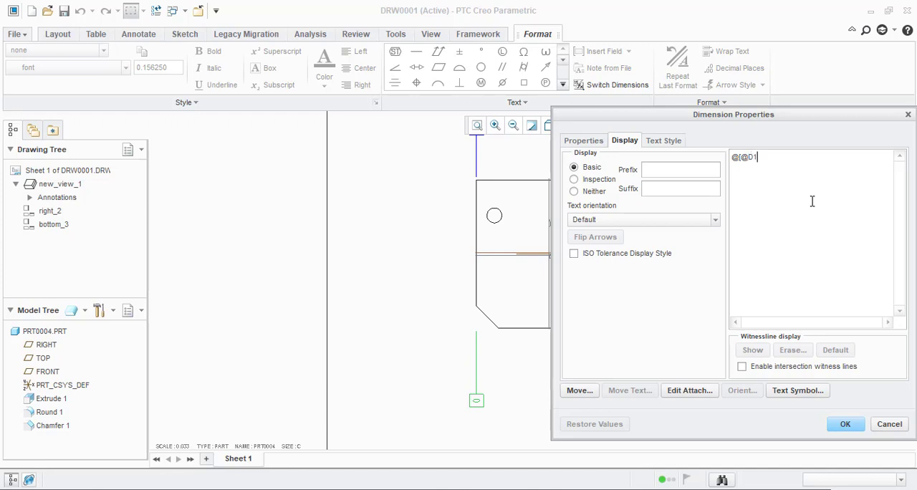
{"action": "left_click", "coordinate": [847, 424]}
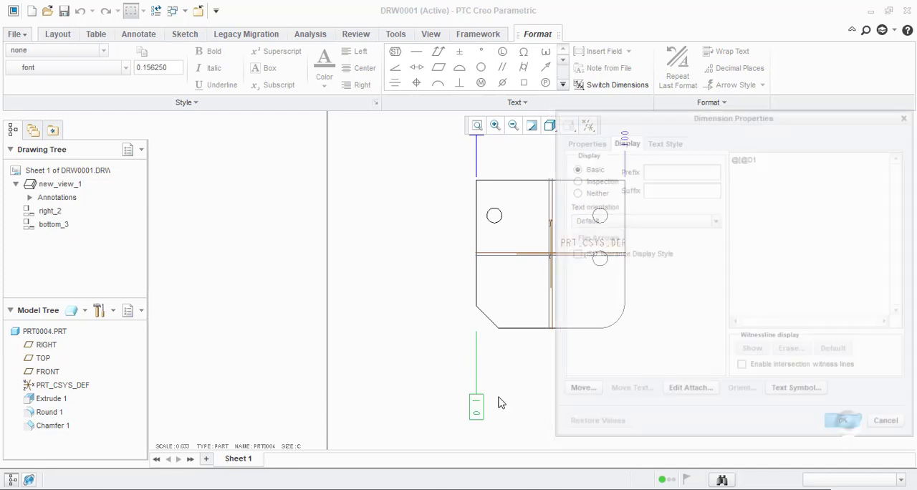
Step: Check the display text of the boxed baseline dimension below the front view
{"action": "scroll", "coordinate": [471, 399], "scroll_direction": "up", "scroll_amount": 2}
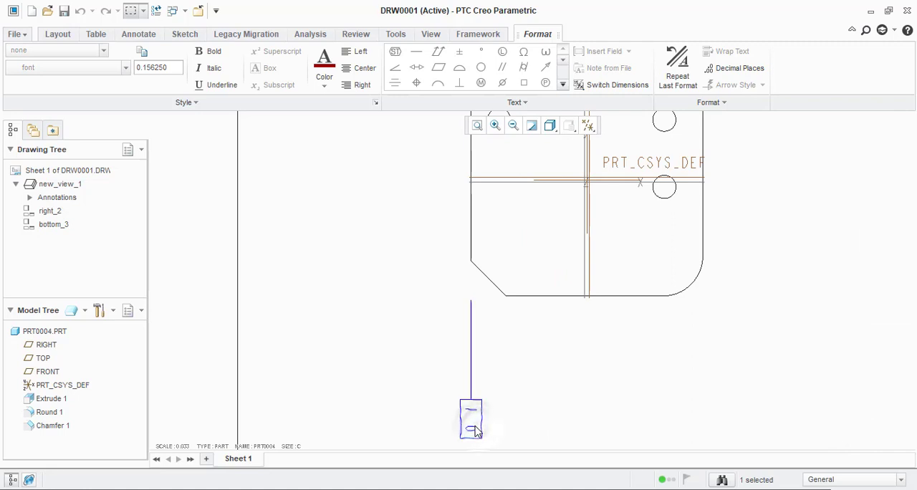
{"action": "double_click", "coordinate": [479, 430]}
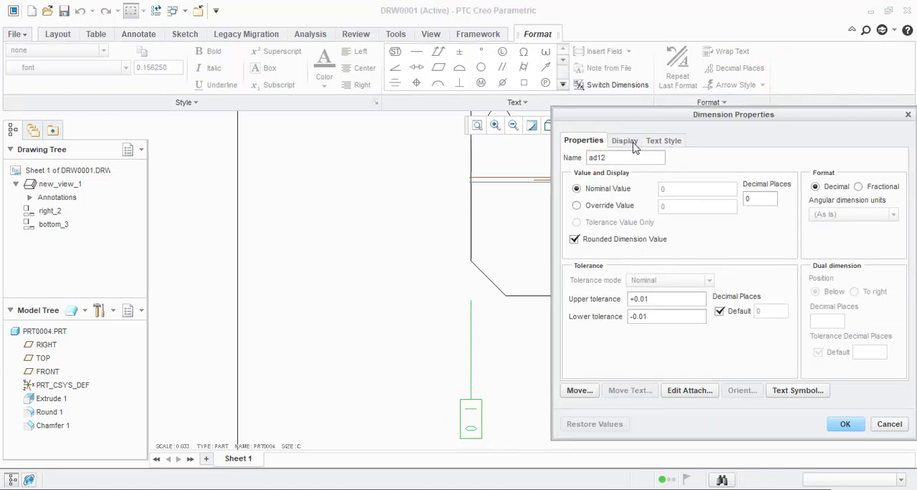
{"action": "left_click", "coordinate": [625, 142]}
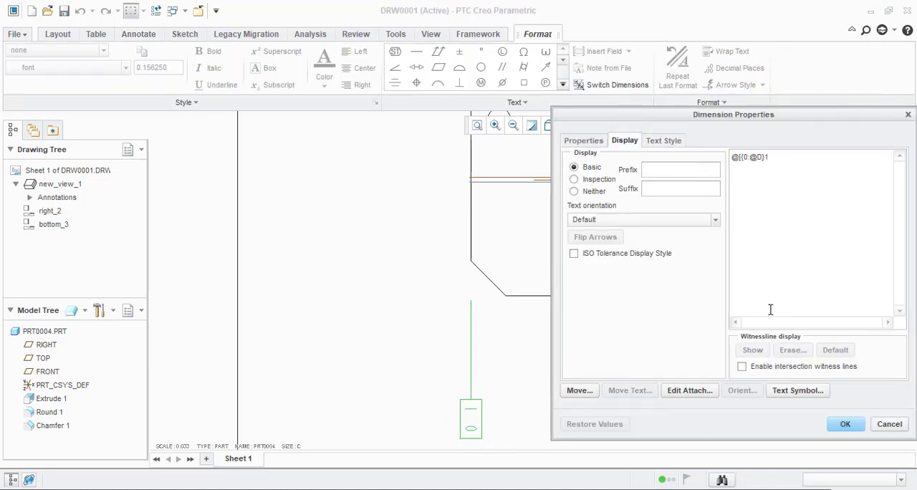
{"action": "left_click", "coordinate": [846, 424]}
{"action": "scroll", "coordinate": [395, 439], "scroll_direction": "down", "scroll_amount": 4}
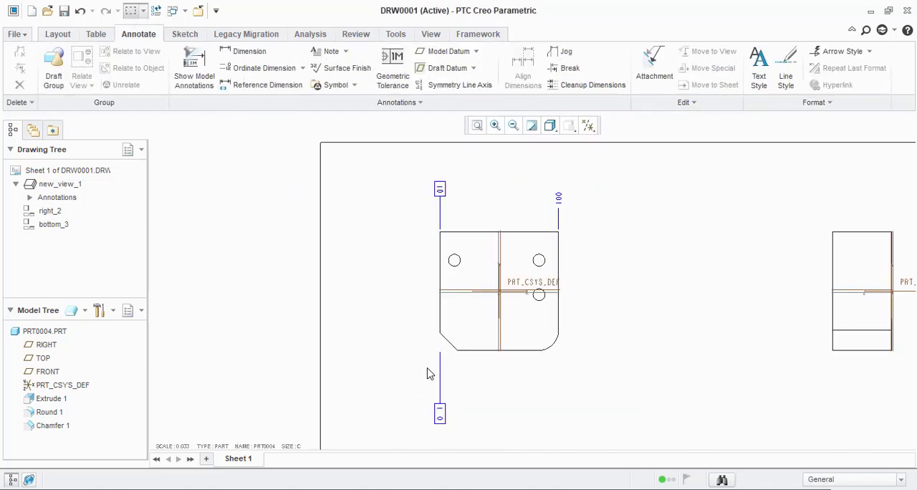
Step: Create an ordinate baseline at the intersection of the TOP datum plane and the front view's left edge, placed right of the view
{"action": "left_click", "coordinate": [294, 71]}
{"action": "scroll", "coordinate": [379, 215], "scroll_direction": "up", "scroll_amount": 4}
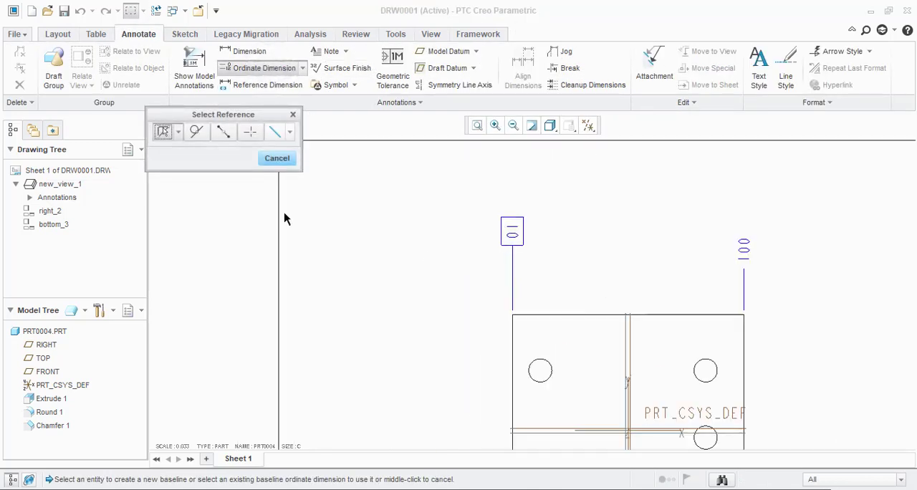
{"action": "scroll", "coordinate": [318, 248], "scroll_direction": "down", "scroll_amount": 2}
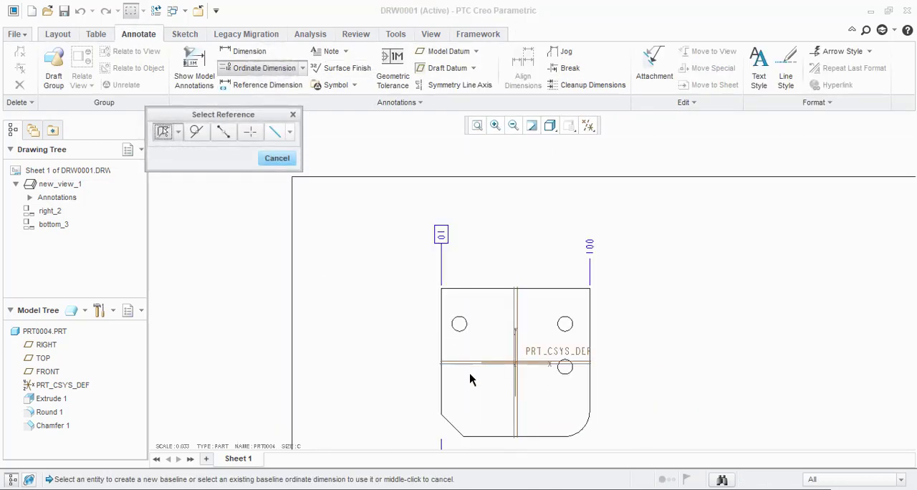
{"action": "scroll", "coordinate": [472, 380], "scroll_direction": "up", "scroll_amount": 2}
{"action": "left_click", "coordinate": [536, 351]}
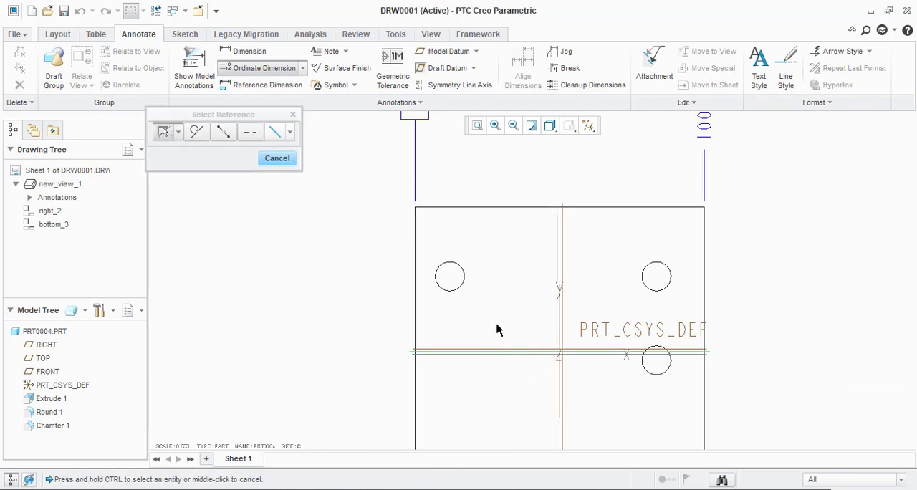
{"action": "scroll", "coordinate": [337, 186], "scroll_direction": "down", "scroll_amount": 2}
{"action": "left_click", "coordinate": [250, 133]}
{"action": "scroll", "coordinate": [494, 330], "scroll_direction": "up", "scroll_amount": 3}
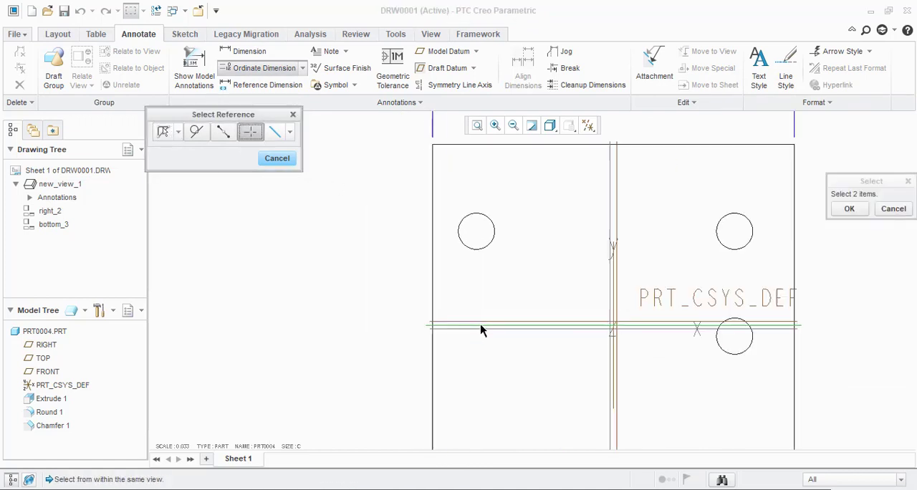
{"action": "left_click", "coordinate": [509, 327]}
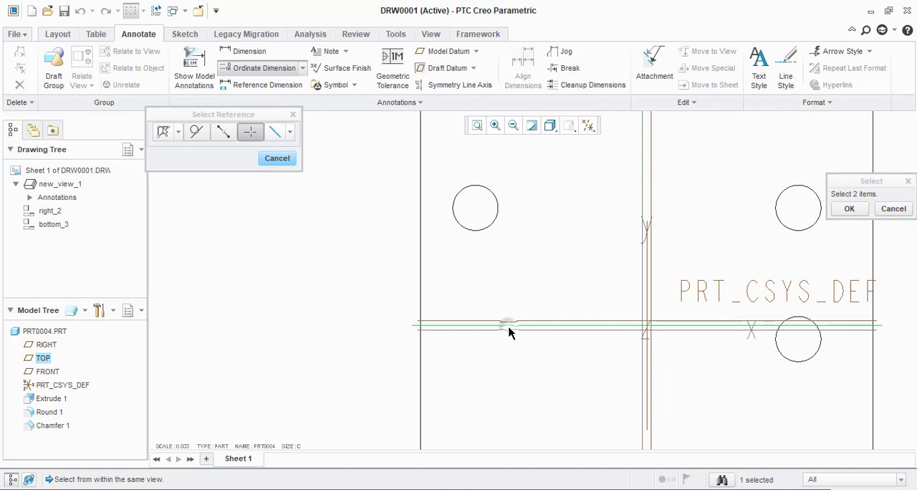
{"action": "left_click", "coordinate": [419, 289]}
{"action": "scroll", "coordinate": [430, 294], "scroll_direction": "down", "scroll_amount": 2}
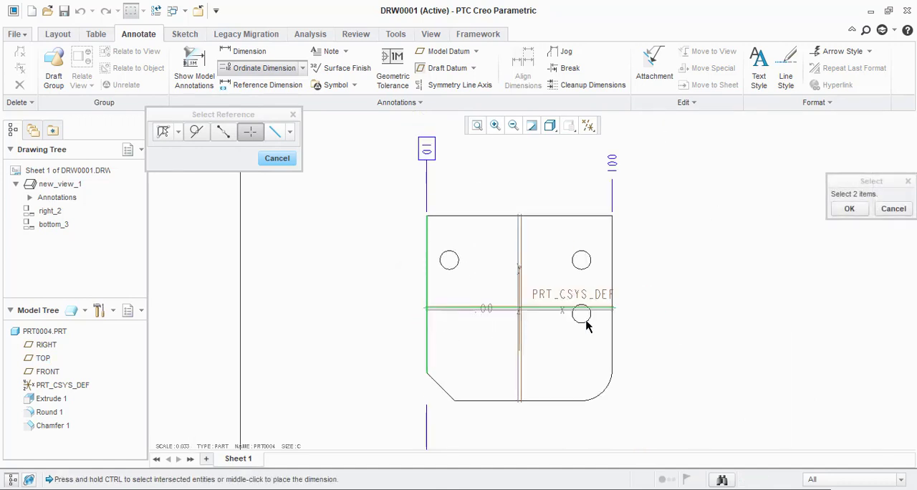
{"action": "middle_click", "coordinate": [729, 312]}
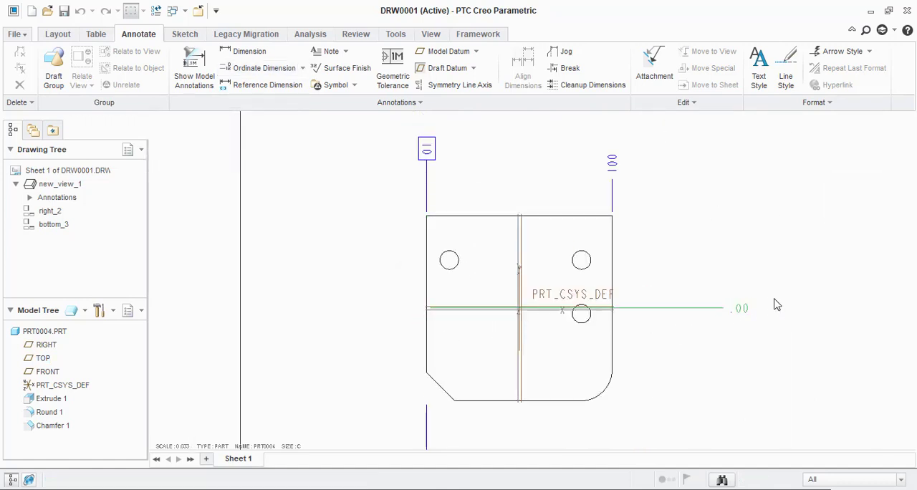
Step: Check the properties of the new horizontal baseline dimension to the right of the front view
{"action": "scroll", "coordinate": [774, 303], "scroll_direction": "up", "scroll_amount": 1}
{"action": "scroll", "coordinate": [729, 303], "scroll_direction": "down", "scroll_amount": 2}
{"action": "left_click", "coordinate": [659, 303]}
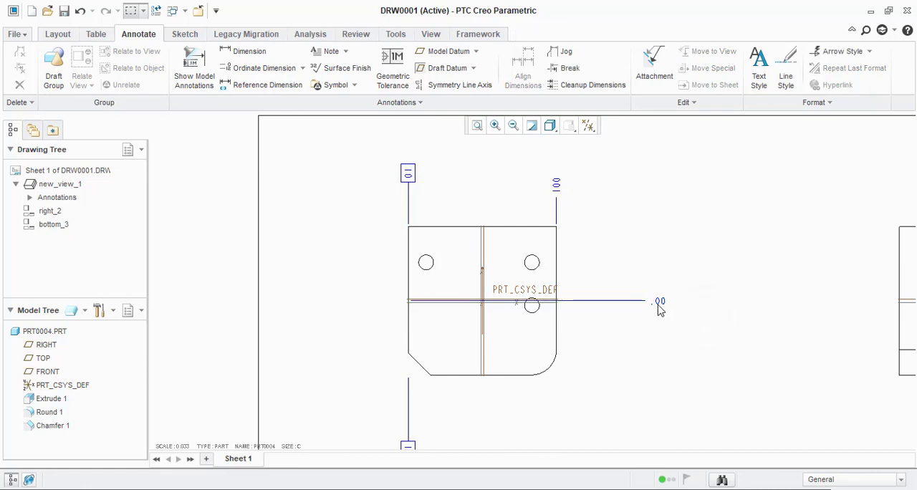
{"action": "double_click", "coordinate": [657, 302]}
{"action": "double_click", "coordinate": [664, 303]}
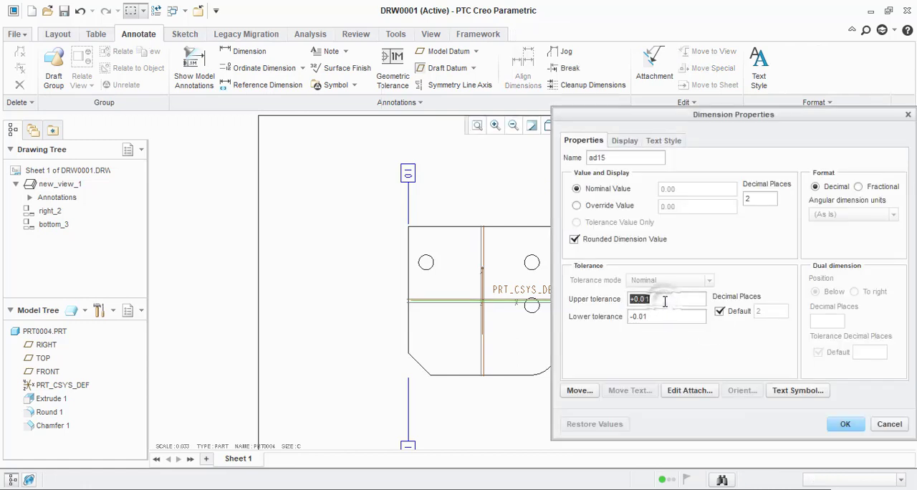
{"action": "left_click", "coordinate": [907, 115]}
Step: Move one of the overlapping horizontal baseline dimensions from the right of the front view to its left side
{"action": "left_click", "coordinate": [663, 304]}
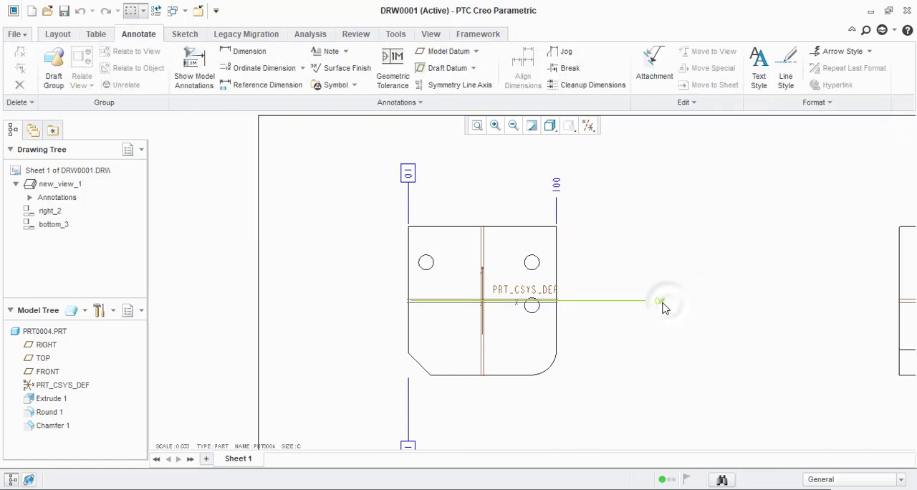
{"action": "left_click_drag", "start_coordinate": [657, 301], "coordinate": [361, 314]}
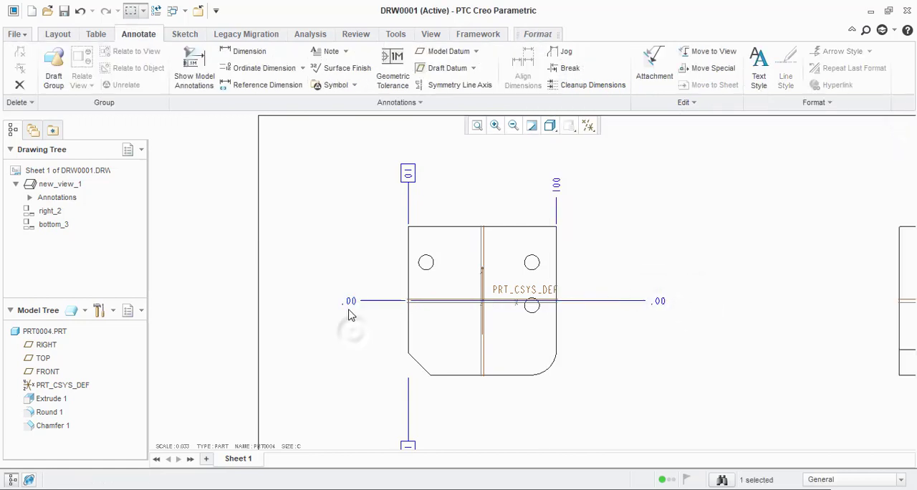
{"action": "double_click", "coordinate": [658, 303]}
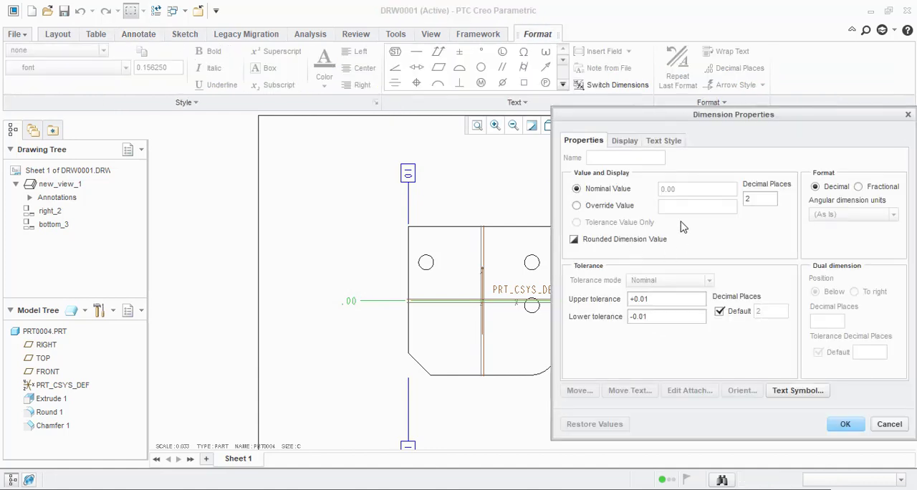
{"action": "left_click", "coordinate": [888, 424]}
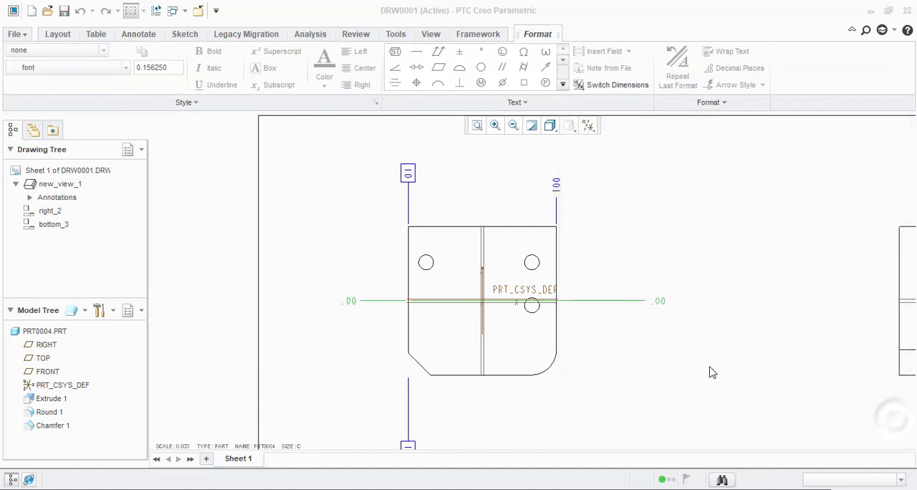
Step: Rename the horizontal baseline dimension to the right of the front view as ad16
{"action": "double_click", "coordinate": [659, 304]}
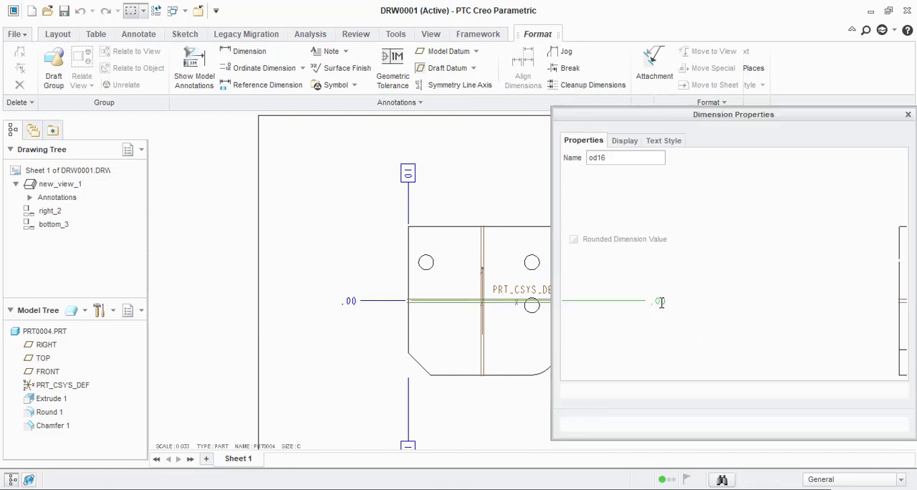
{"action": "left_click", "coordinate": [595, 160]}
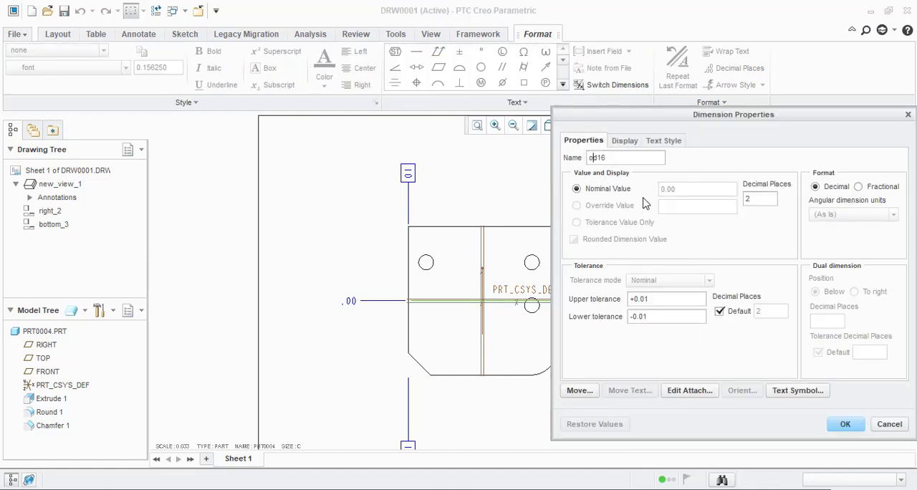
{"action": "key", "text": "BackSpace"}
{"action": "type", "text": "a"}
{"action": "left_click", "coordinate": [844, 424]}
Step: Set the horizontal baseline dimension to the right of the front view to 0 decimal places
{"action": "scroll", "coordinate": [671, 384], "scroll_direction": "up", "scroll_amount": 4}
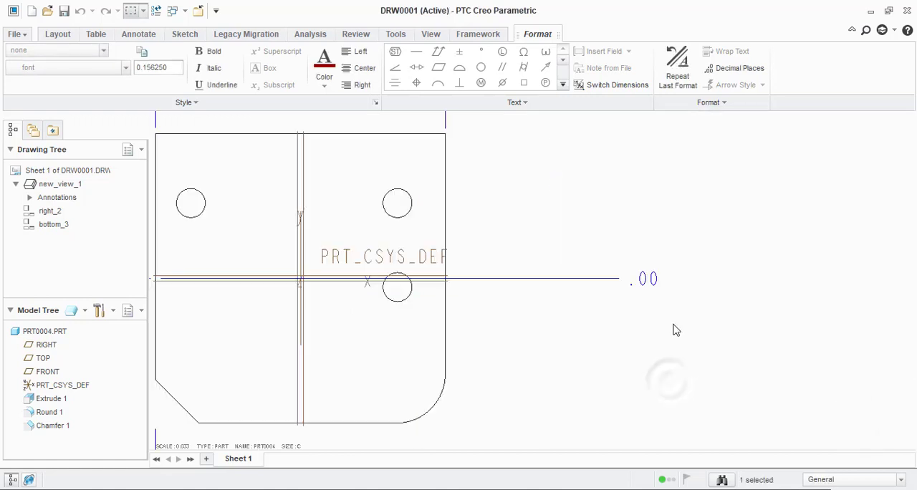
{"action": "double_click", "coordinate": [648, 279]}
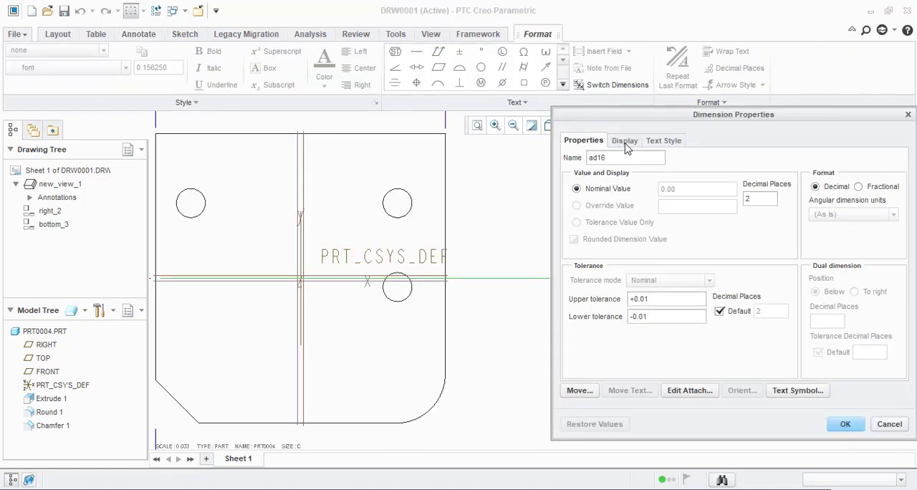
{"action": "double_click", "coordinate": [762, 199]}
{"action": "type", "text": "0"}
{"action": "left_click", "coordinate": [845, 424]}
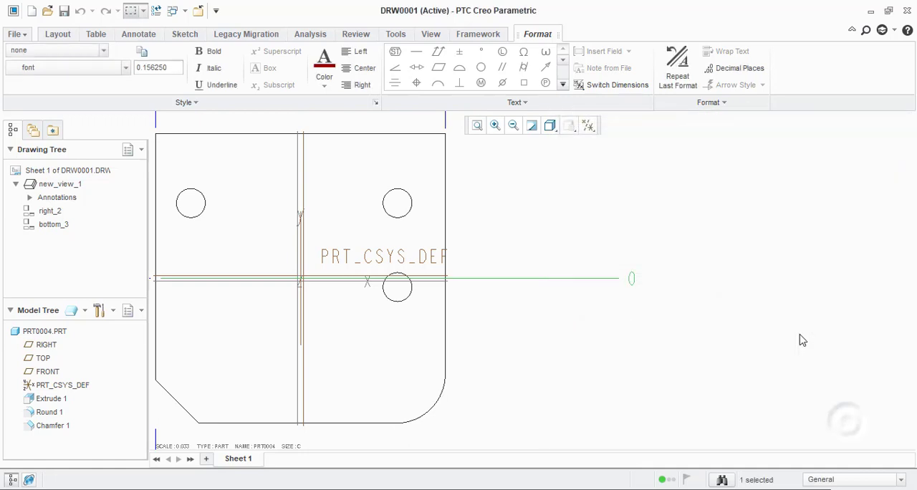
{"action": "scroll", "coordinate": [795, 339], "scroll_direction": "down", "scroll_amount": 3}
{"action": "double_click", "coordinate": [414, 310]}
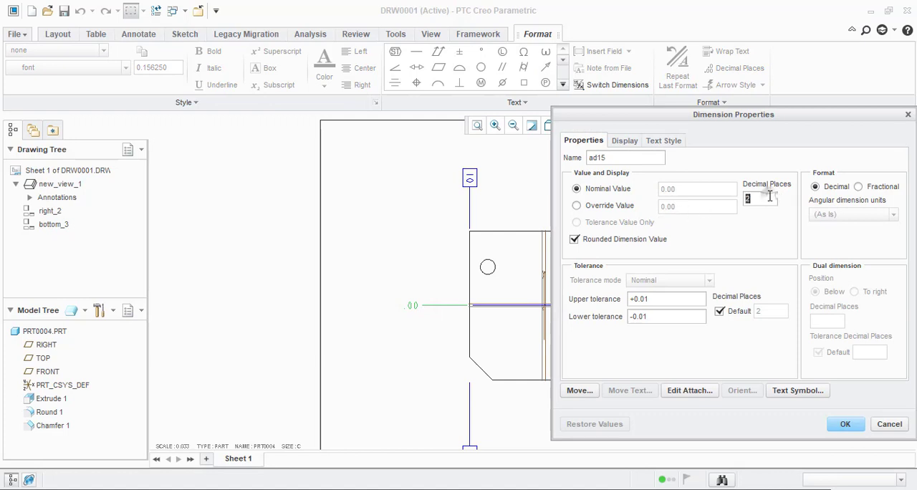
{"action": "left_click", "coordinate": [625, 140]}
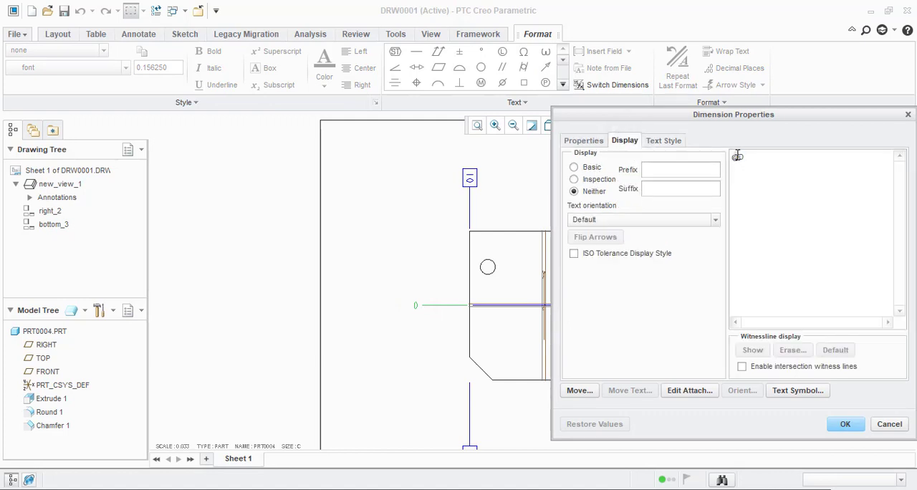
{"action": "left_click", "coordinate": [738, 156]}
{"action": "type", "text": "[@D2"}
{"action": "left_click", "coordinate": [844, 425]}
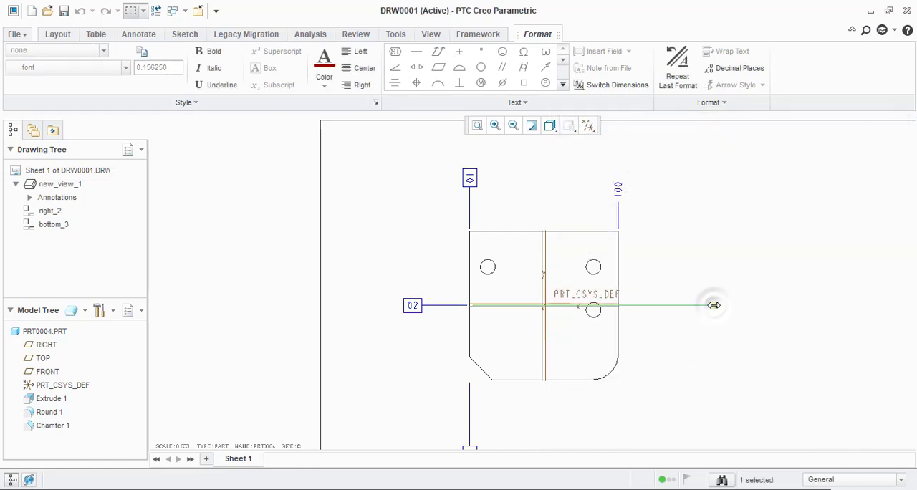
{"action": "double_click", "coordinate": [713, 305]}
{"action": "left_click", "coordinate": [634, 143]}
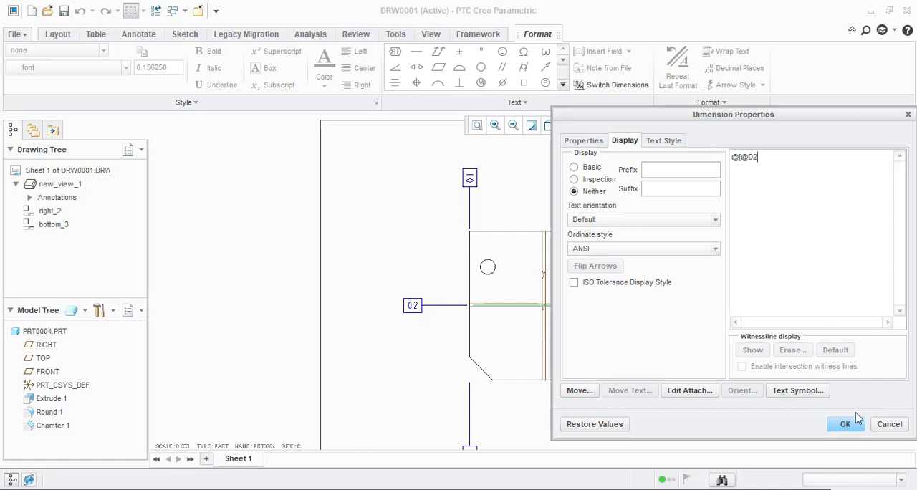
{"action": "left_click", "coordinate": [834, 424]}
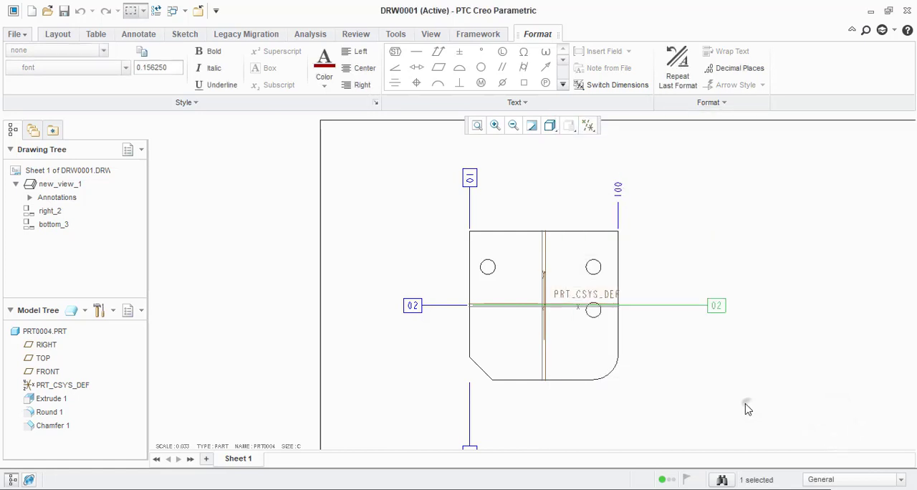
Step: Add ordinate dimensions from the boxed 01 baseline to the front view's two upper holes, placed above the view
{"action": "middle_click_drag", "start_coordinate": [692, 304], "coordinate": [675, 299]}
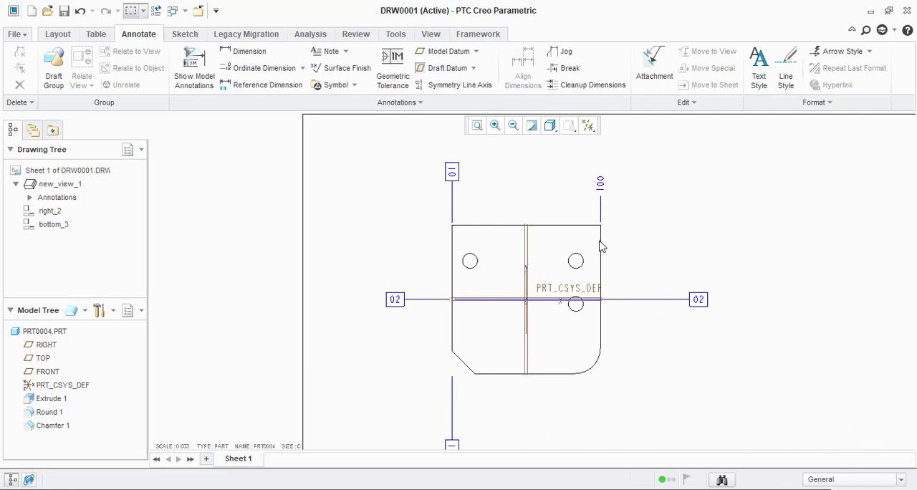
{"action": "scroll", "coordinate": [594, 251], "scroll_direction": "down", "scroll_amount": 2}
{"action": "scroll", "coordinate": [573, 265], "scroll_direction": "up", "scroll_amount": 2}
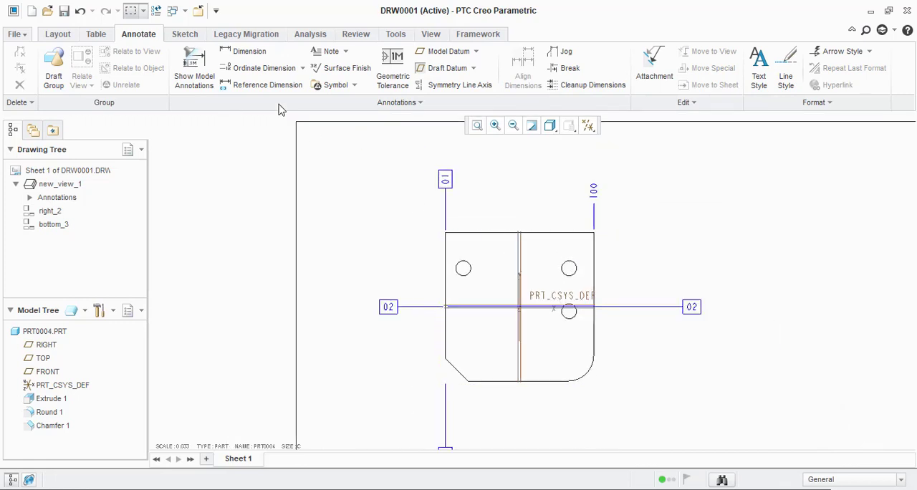
{"action": "left_click", "coordinate": [256, 67]}
{"action": "left_click", "coordinate": [162, 132]}
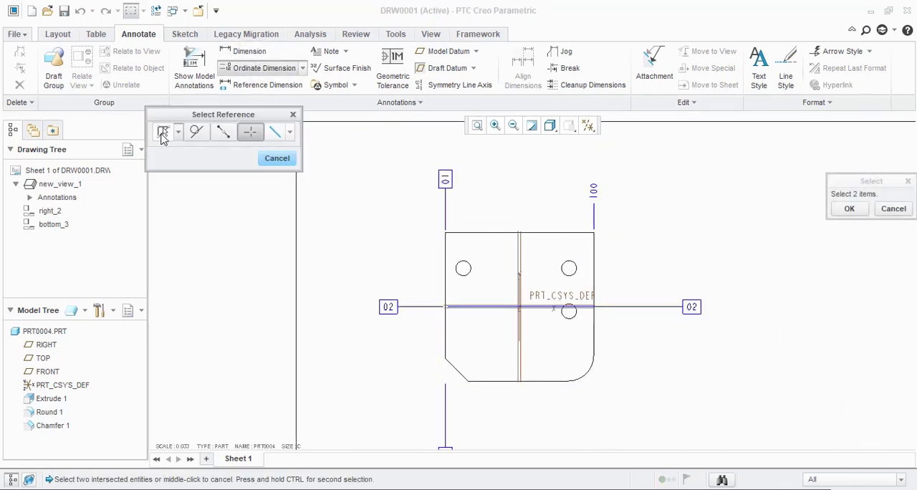
{"action": "scroll", "coordinate": [447, 184], "scroll_direction": "down", "scroll_amount": 3}
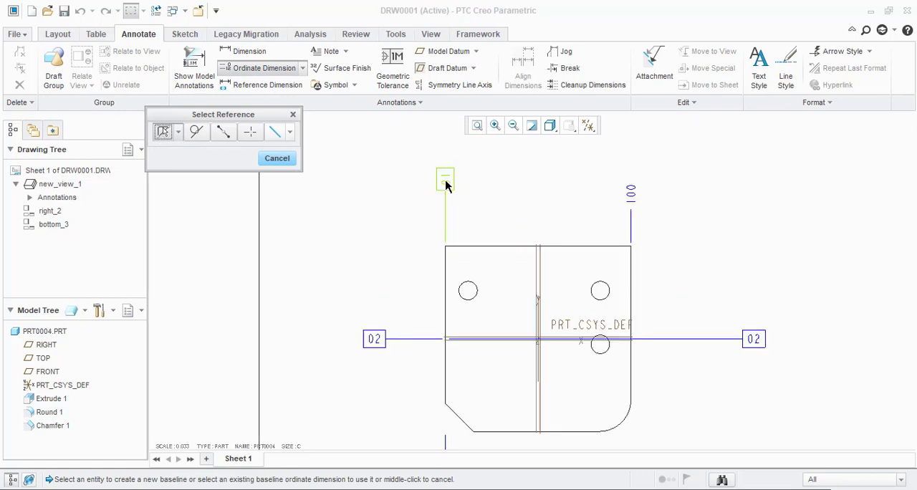
{"action": "left_click", "coordinate": [446, 179]}
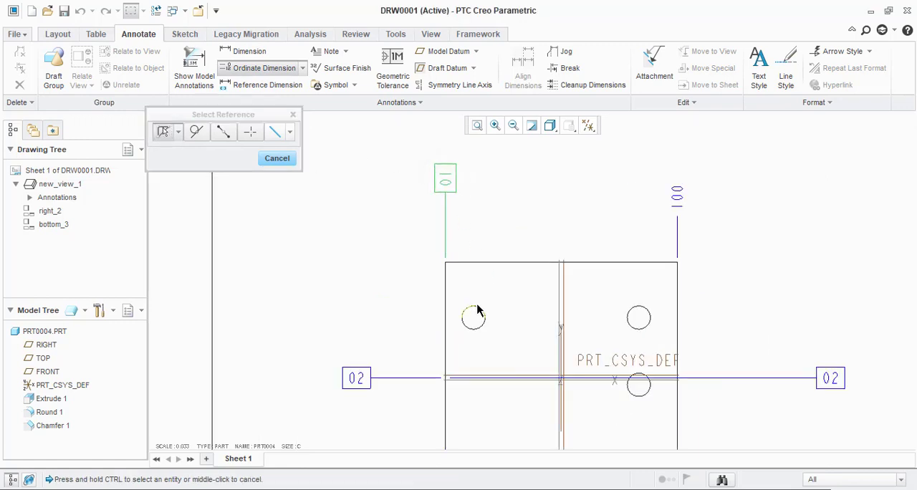
{"action": "left_click", "coordinate": [478, 310]}
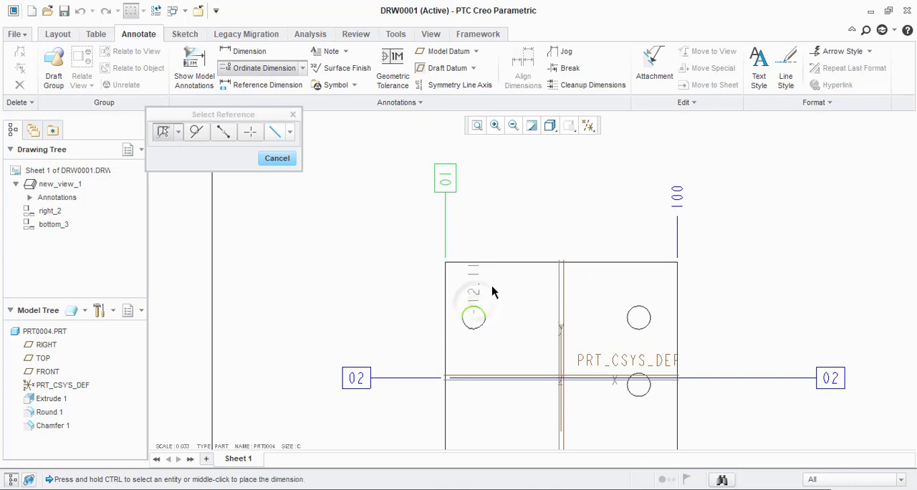
{"action": "left_click", "coordinate": [639, 315]}
{"action": "scroll", "coordinate": [600, 192], "scroll_direction": "up", "scroll_amount": 3}
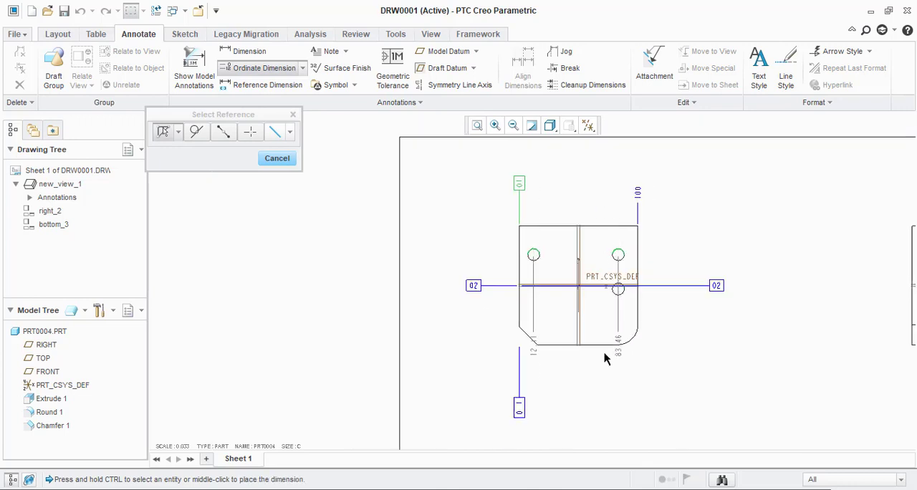
{"action": "scroll", "coordinate": [592, 416], "scroll_direction": "up", "scroll_amount": 3}
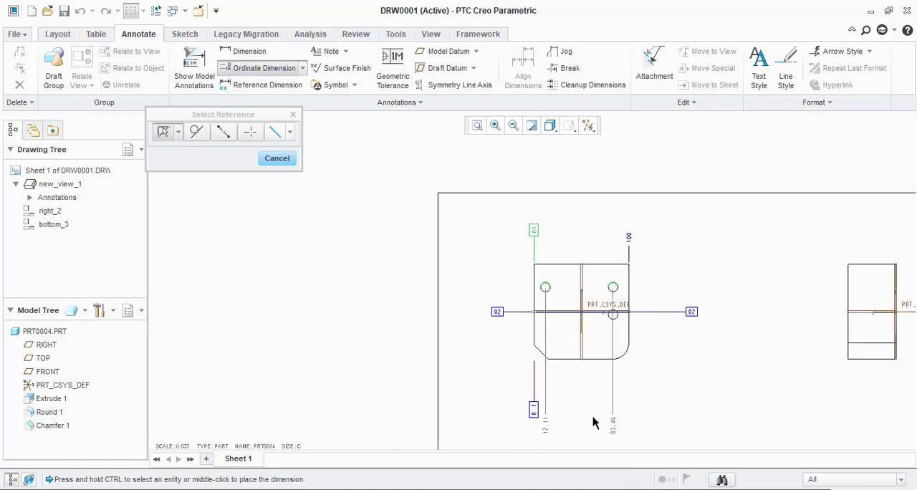
{"action": "scroll", "coordinate": [580, 313], "scroll_direction": "down", "scroll_amount": 2}
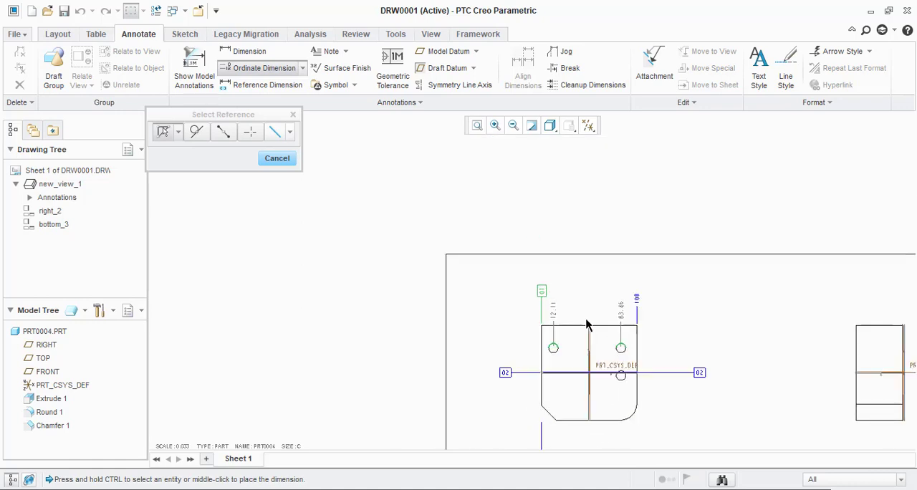
{"action": "middle_click", "coordinate": [586, 318]}
{"action": "scroll", "coordinate": [588, 318], "scroll_direction": "up", "scroll_amount": 2}
{"action": "scroll", "coordinate": [613, 318], "scroll_direction": "down", "scroll_amount": 4}
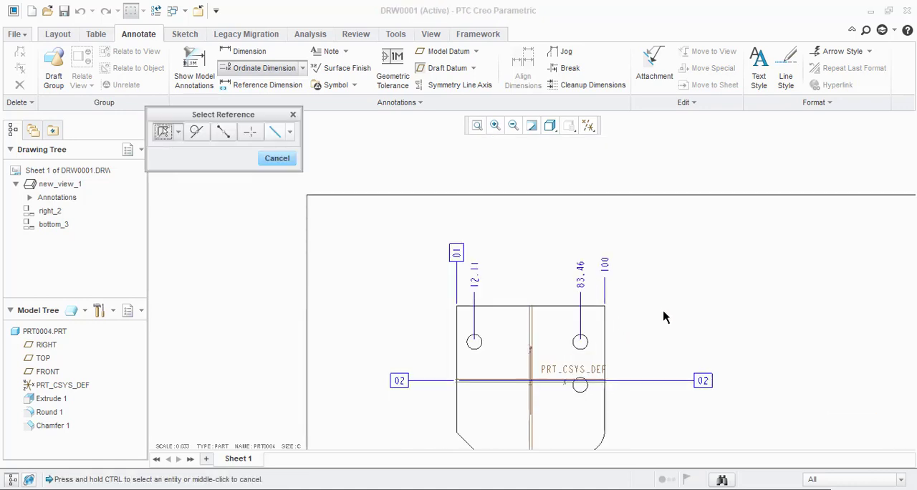
{"action": "middle_click", "coordinate": [662, 312]}
{"action": "scroll", "coordinate": [571, 315], "scroll_direction": "up", "scroll_amount": 3}
{"action": "left_click", "coordinate": [604, 290]}
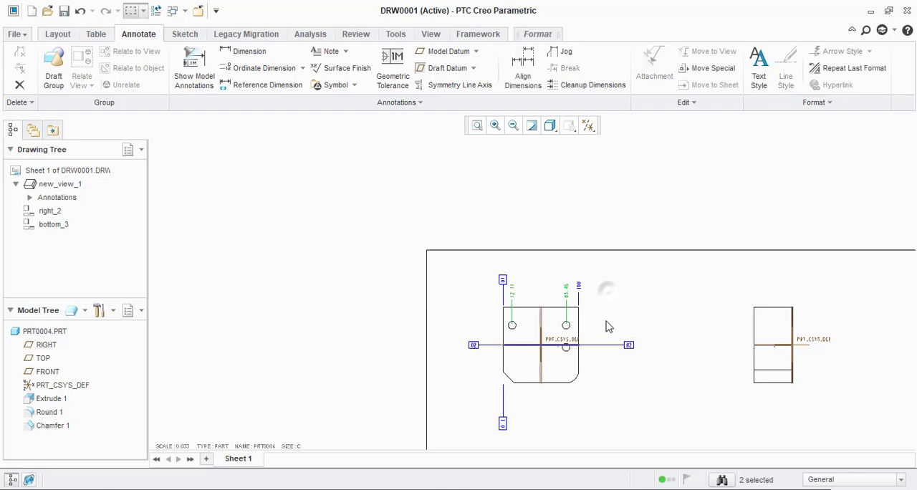
{"action": "scroll", "coordinate": [590, 338], "scroll_direction": "down", "scroll_amount": 3}
{"action": "scroll", "coordinate": [486, 319], "scroll_direction": "up", "scroll_amount": 2}
{"action": "scroll", "coordinate": [523, 351], "scroll_direction": "down", "scroll_amount": 4}
{"action": "scroll", "coordinate": [542, 310], "scroll_direction": "up", "scroll_amount": 3}
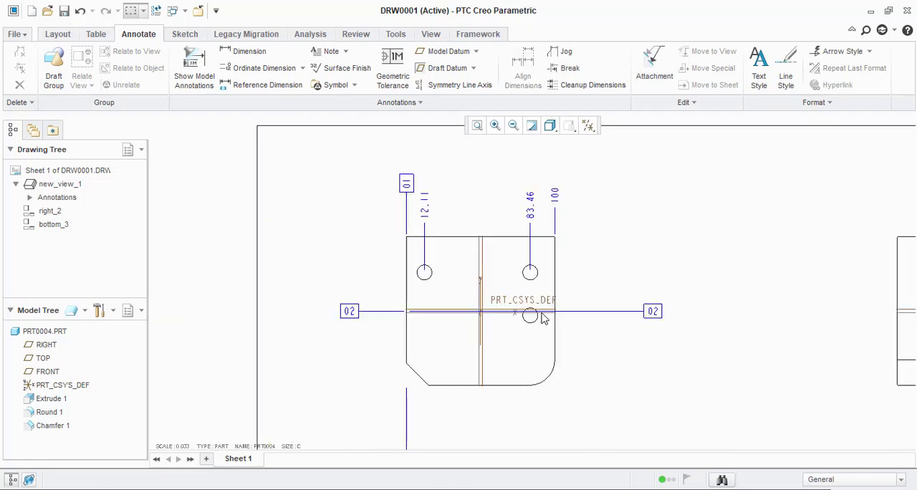
Step: Set the ordinate dimension of the front view's upper-right hole to 0 decimal places
{"action": "scroll", "coordinate": [556, 314], "scroll_direction": "up", "scroll_amount": 1}
{"action": "scroll", "coordinate": [516, 233], "scroll_direction": "down", "scroll_amount": 3}
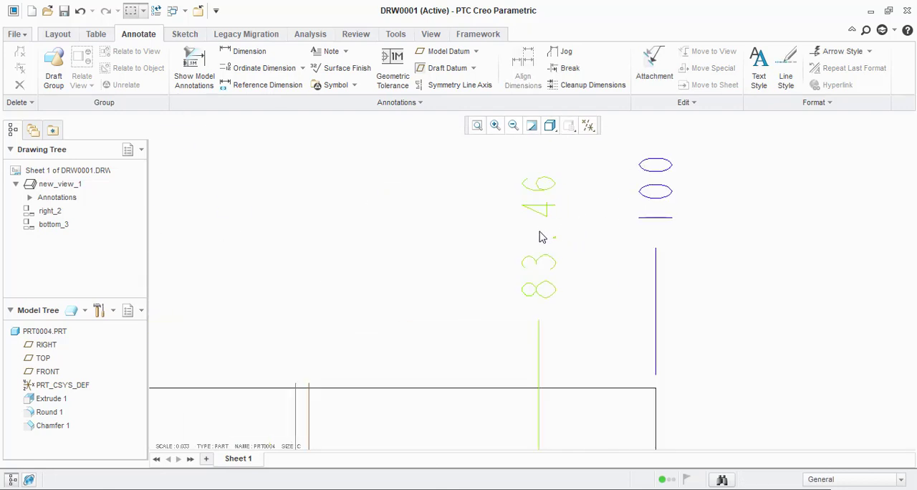
{"action": "scroll", "coordinate": [541, 240], "scroll_direction": "up", "scroll_amount": 4}
{"action": "double_click", "coordinate": [543, 240]}
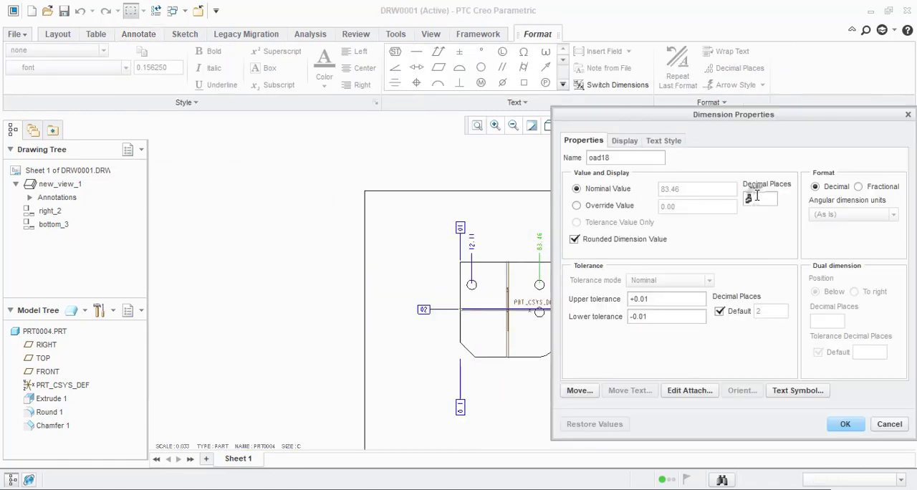
{"action": "left_click", "coordinate": [757, 197]}
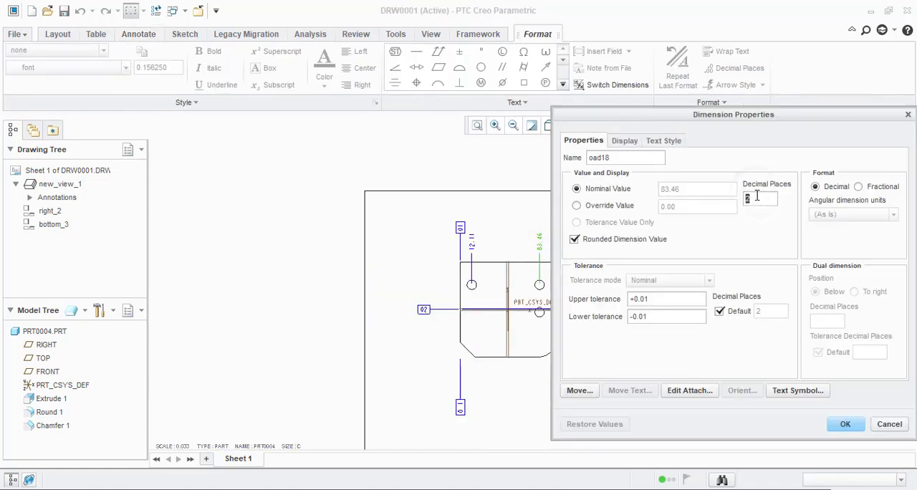
{"action": "type", "text": "0"}
{"action": "left_click", "coordinate": [845, 423]}
{"action": "scroll", "coordinate": [544, 248], "scroll_direction": "down", "scroll_amount": 2}
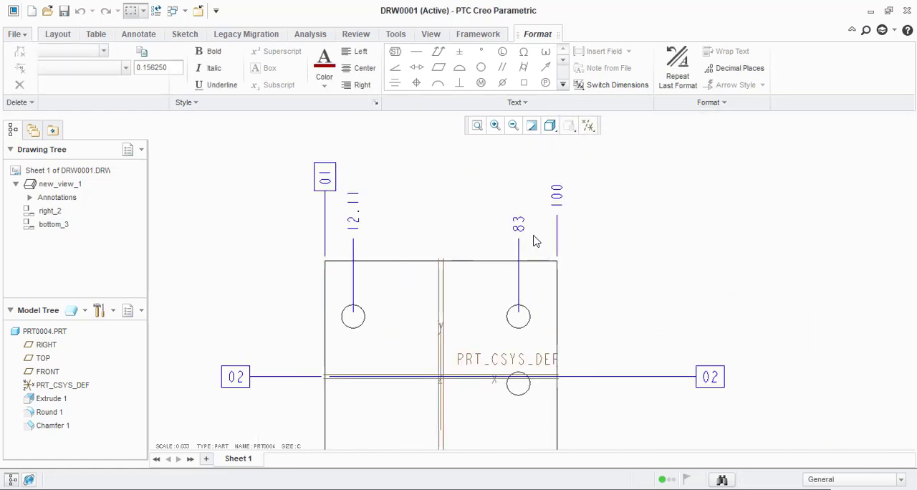
{"action": "scroll", "coordinate": [573, 256], "scroll_direction": "up", "scroll_amount": 2}
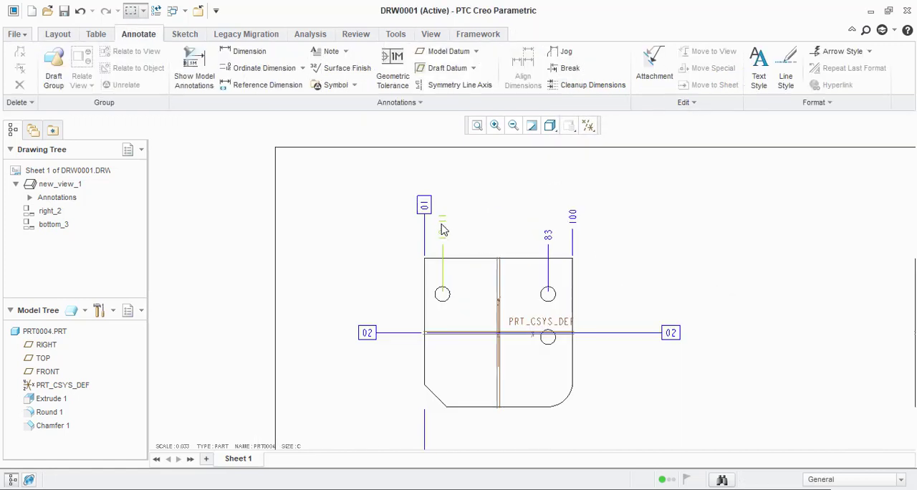
Step: Try to set the drawing detail option tol_display to yes
{"action": "left_click", "coordinate": [14, 34]}
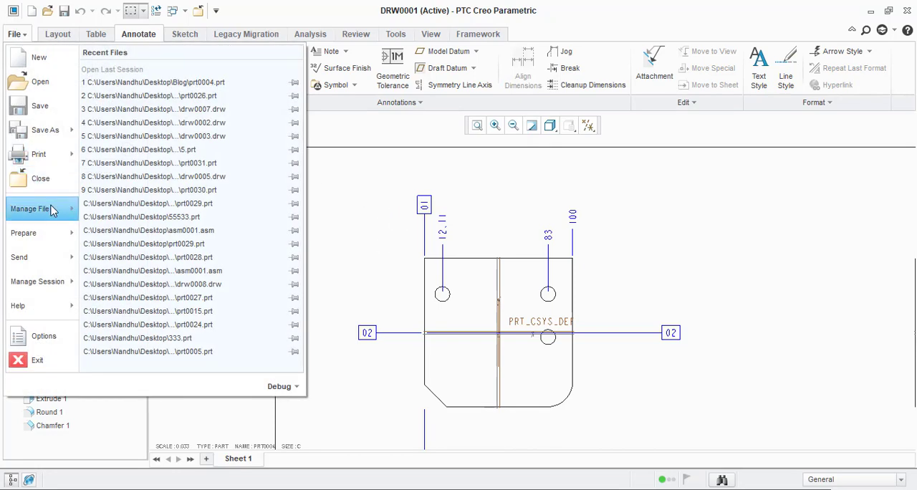
{"action": "mouse_move", "coordinate": [48, 233]}
{"action": "left_click", "coordinate": [168, 83]}
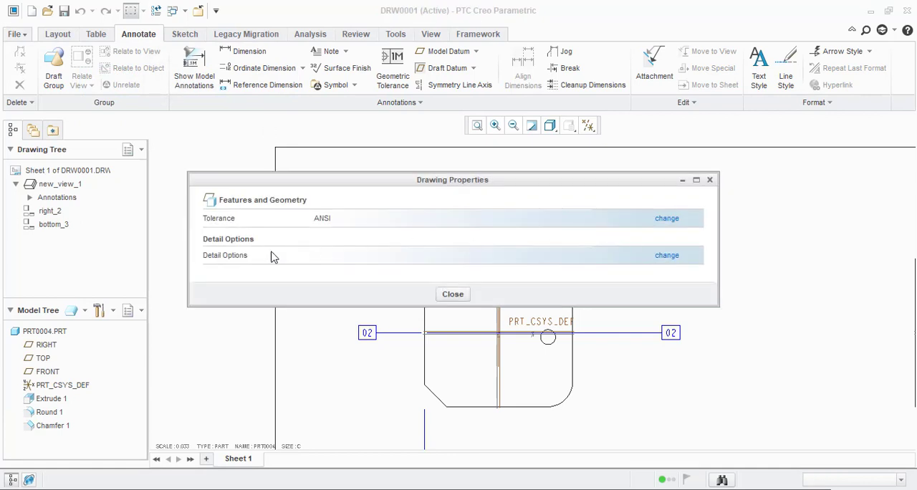
{"action": "left_click", "coordinate": [668, 257]}
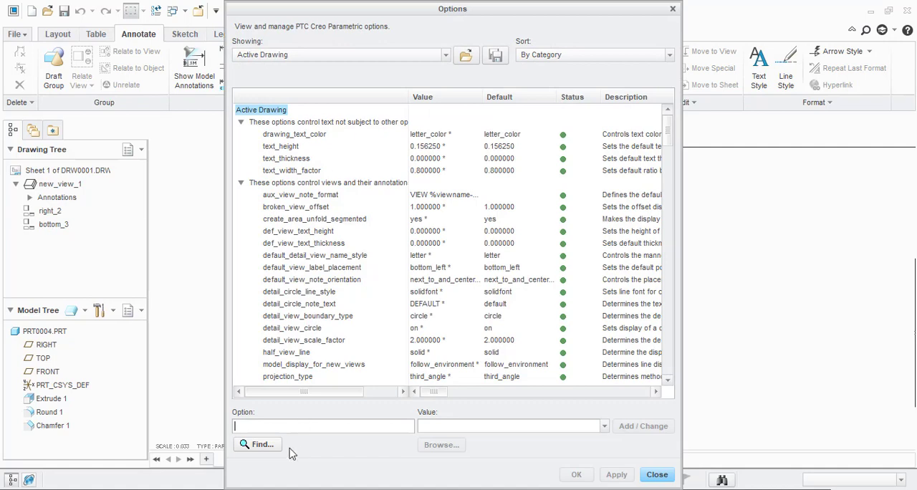
{"action": "left_click", "coordinate": [292, 426]}
{"action": "type", "text": "tol_display"}
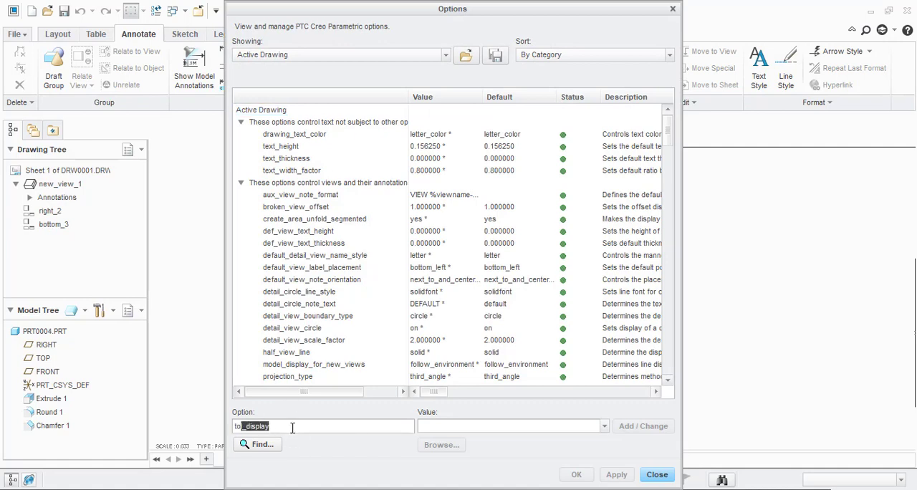
{"action": "key", "text": "Return"}
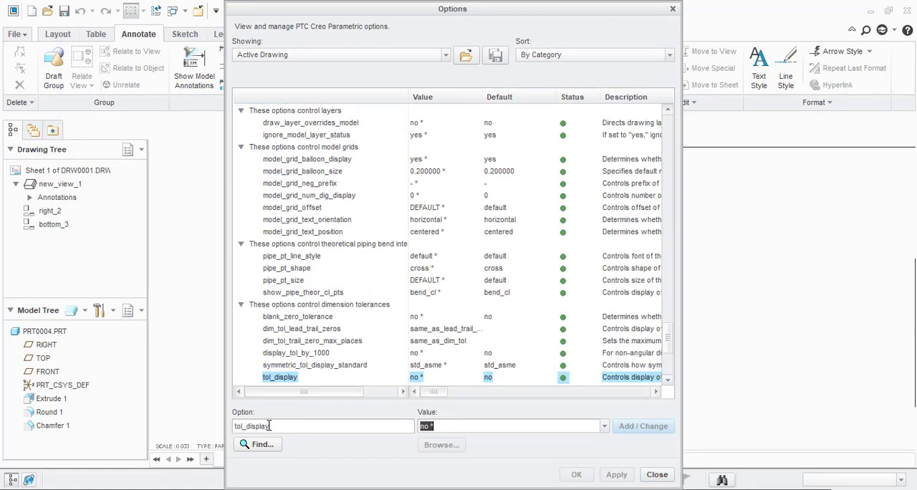
{"action": "left_click", "coordinate": [604, 426]}
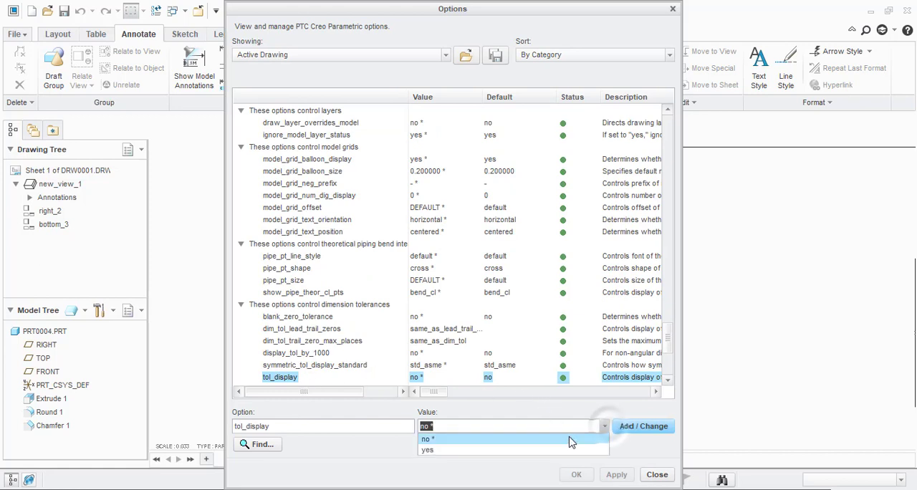
{"action": "left_click", "coordinate": [513, 450]}
{"action": "mouse_move", "coordinate": [429, 396]}
{"action": "left_mouse_down"}
{"action": "mouse_move", "coordinate": [455, 396]}
{"action": "mouse_move", "coordinate": [444, 400]}
{"action": "left_mouse_up"}
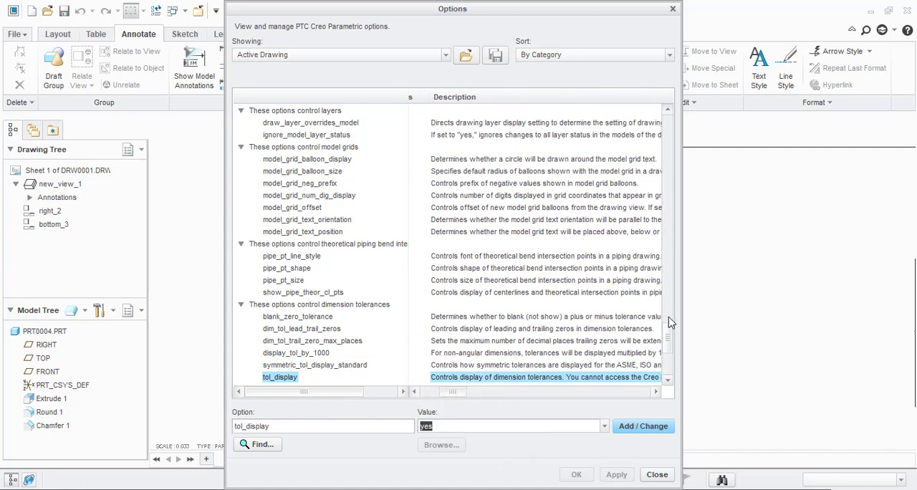
{"action": "left_click", "coordinate": [657, 474]}
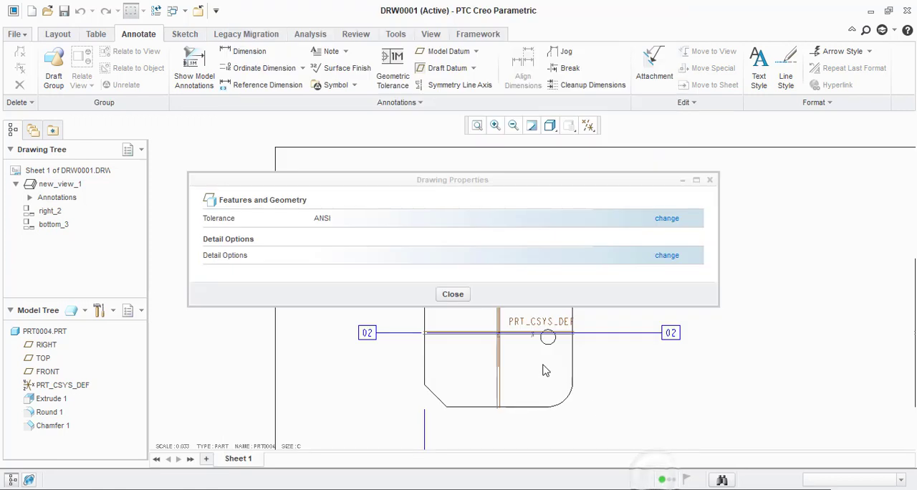
{"action": "left_click", "coordinate": [463, 296]}
Step: Check whether the tolerance mode is available in the properties of the upper-left hole's ordinate dimension
{"action": "scroll", "coordinate": [387, 302], "scroll_direction": "down", "scroll_amount": 2}
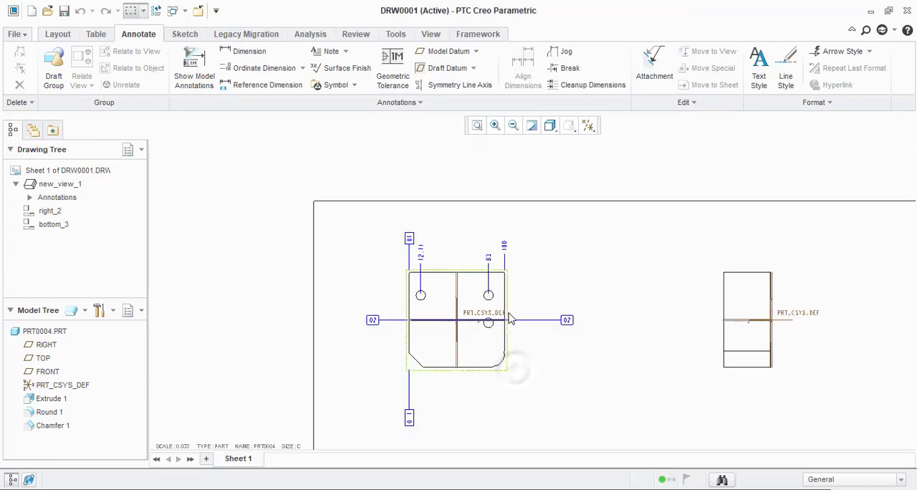
{"action": "scroll", "coordinate": [509, 318], "scroll_direction": "up", "scroll_amount": 2}
{"action": "double_click", "coordinate": [371, 215]}
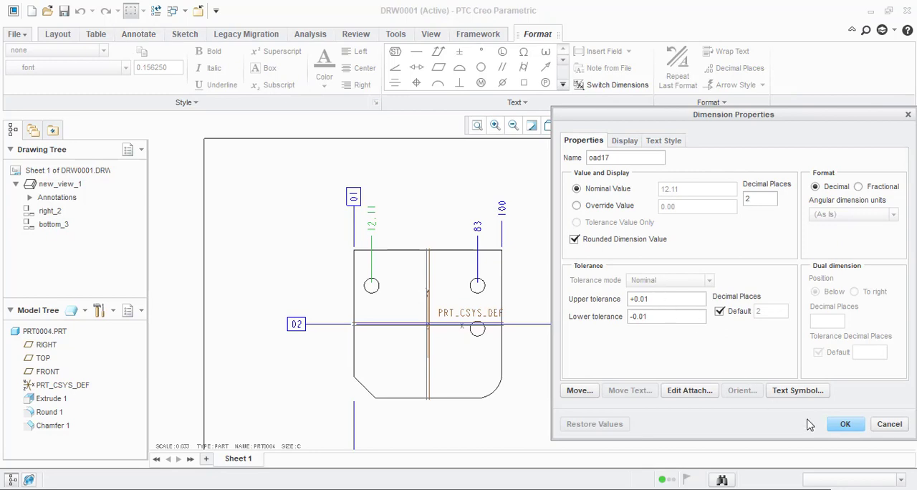
{"action": "left_click", "coordinate": [846, 424]}
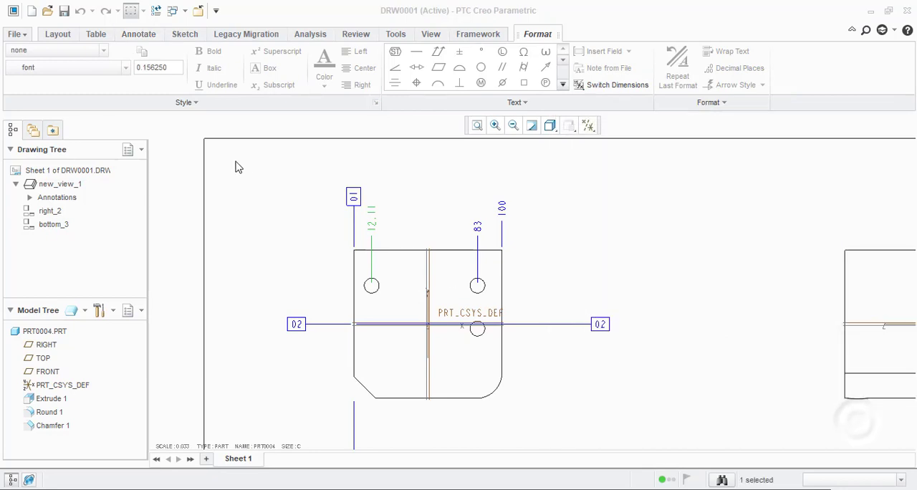
Step: Change the drawing detail option tol_display to yes and apply it to the active drawing
{"action": "left_click", "coordinate": [24, 37]}
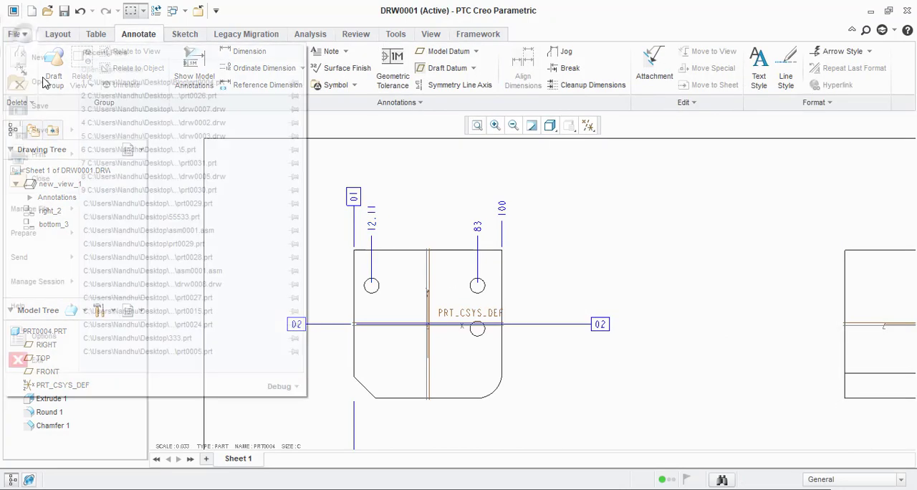
{"action": "mouse_move", "coordinate": [65, 231]}
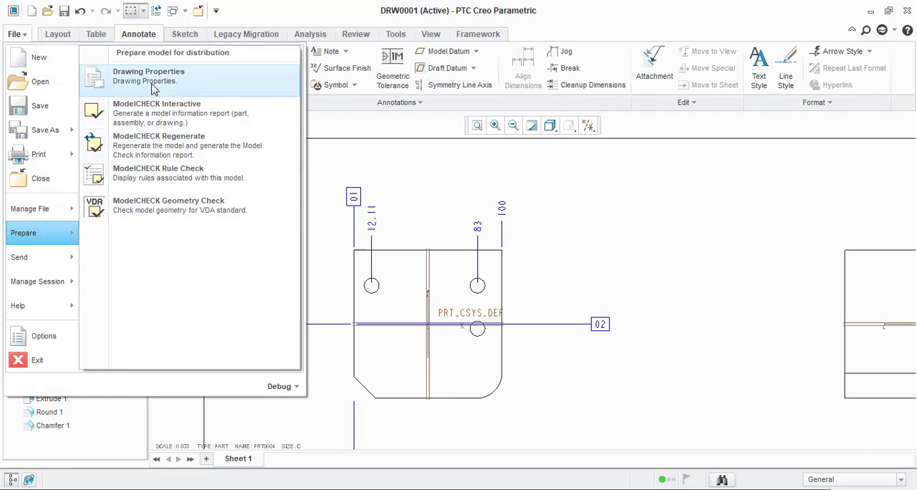
{"action": "left_click", "coordinate": [143, 76]}
{"action": "left_click", "coordinate": [666, 255]}
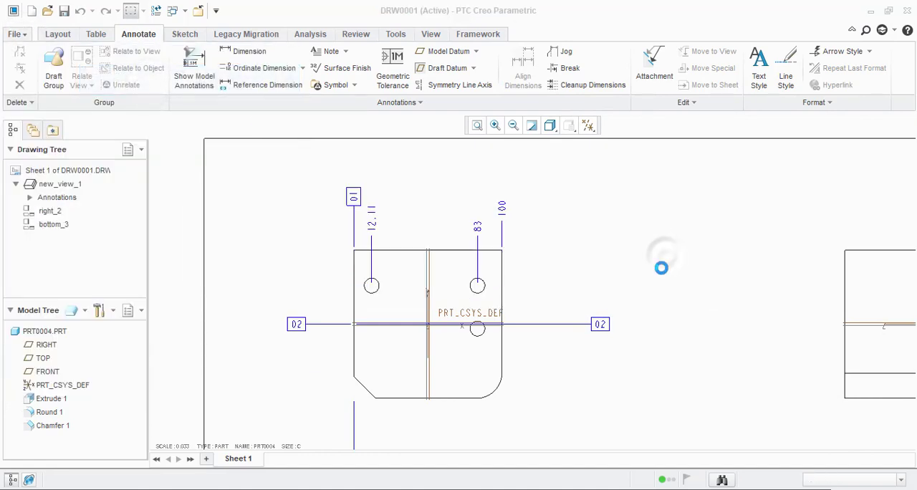
{"action": "left_click", "coordinate": [324, 430]}
{"action": "type", "text": "tol_display"}
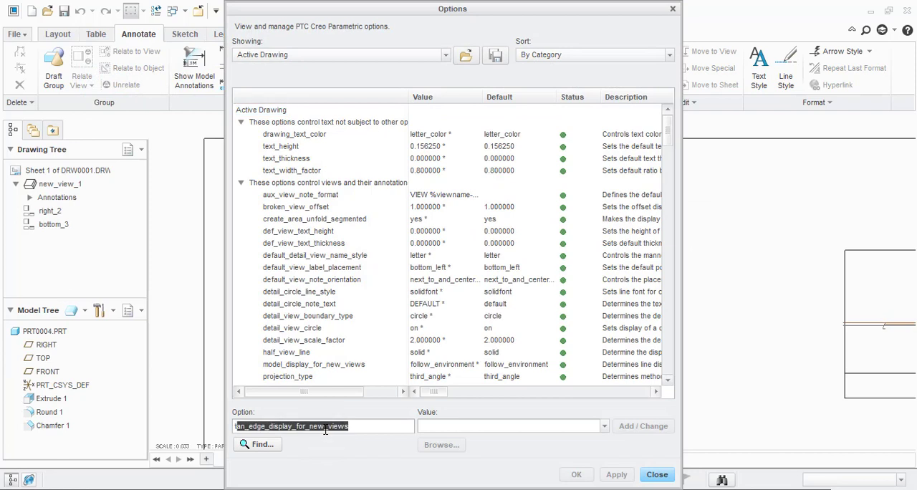
{"action": "key", "text": "Return"}
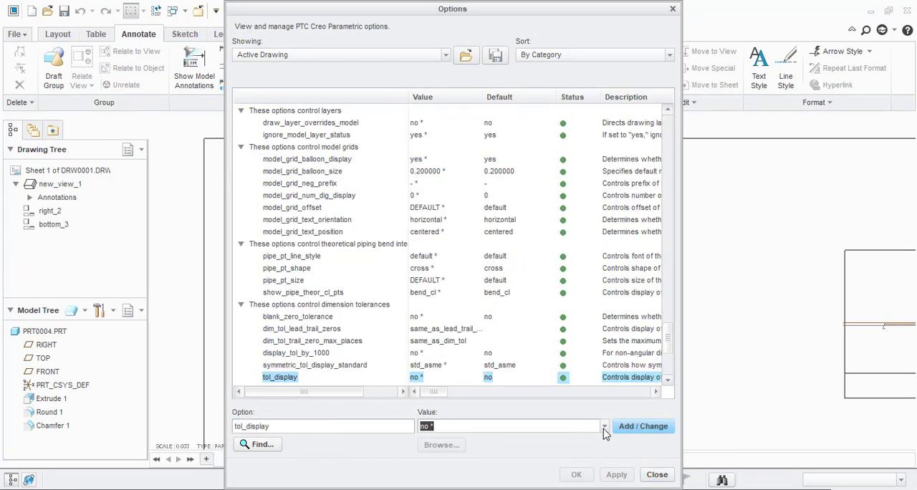
{"action": "left_click", "coordinate": [604, 426]}
{"action": "left_click", "coordinate": [483, 452]}
{"action": "left_click", "coordinate": [644, 427]}
{"action": "left_click", "coordinate": [578, 475]}
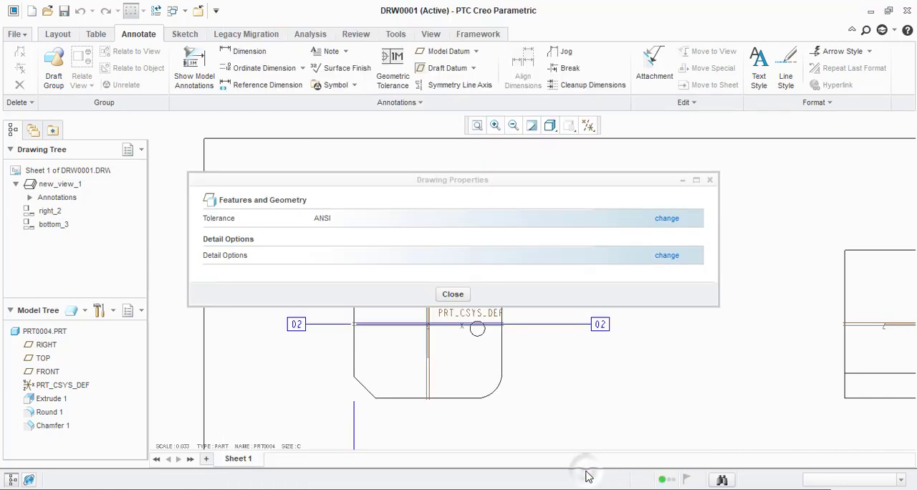
{"action": "left_click", "coordinate": [453, 294]}
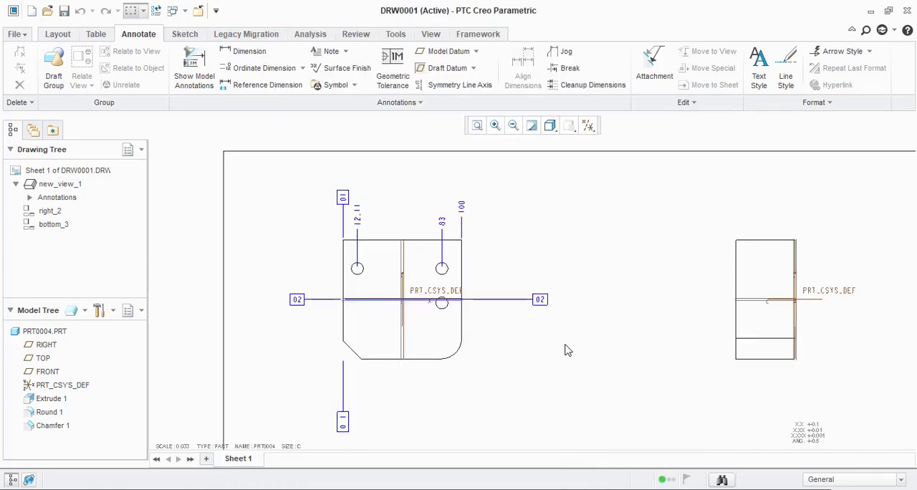
Step: Give the upper-right hole's ordinate dimension a +- Symmetric tolerance of 2.00
{"action": "double_click", "coordinate": [445, 226]}
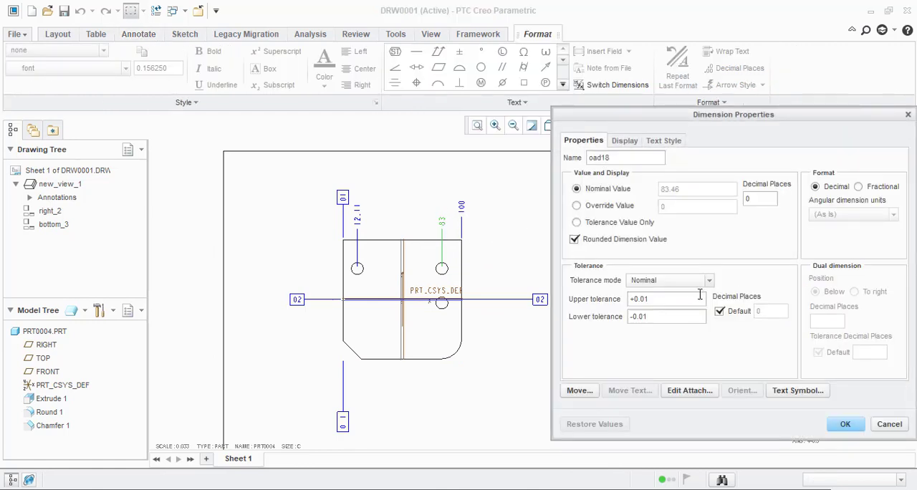
{"action": "left_click", "coordinate": [649, 282]}
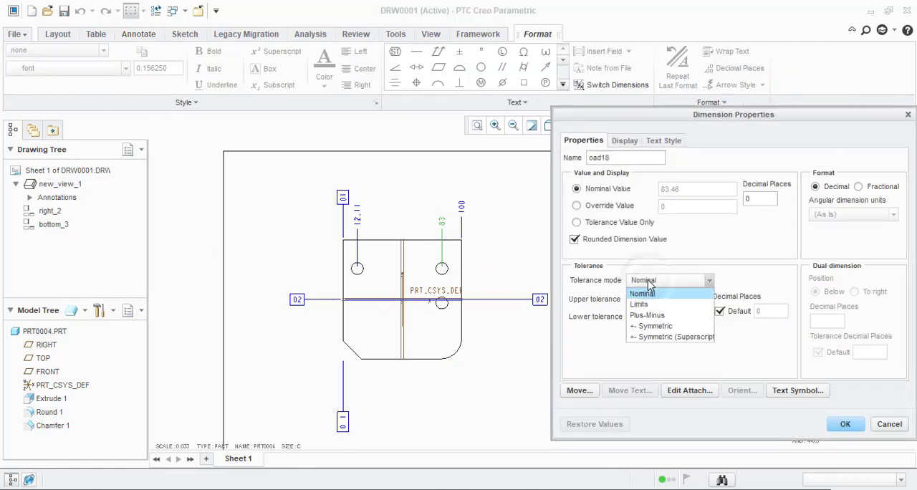
{"action": "left_click", "coordinate": [653, 326]}
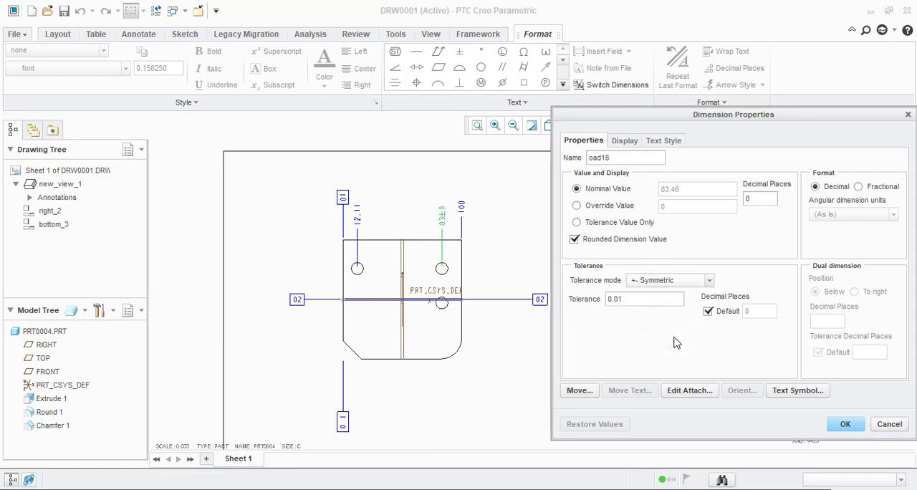
{"action": "double_click", "coordinate": [645, 298]}
{"action": "type", "text": "2.00"}
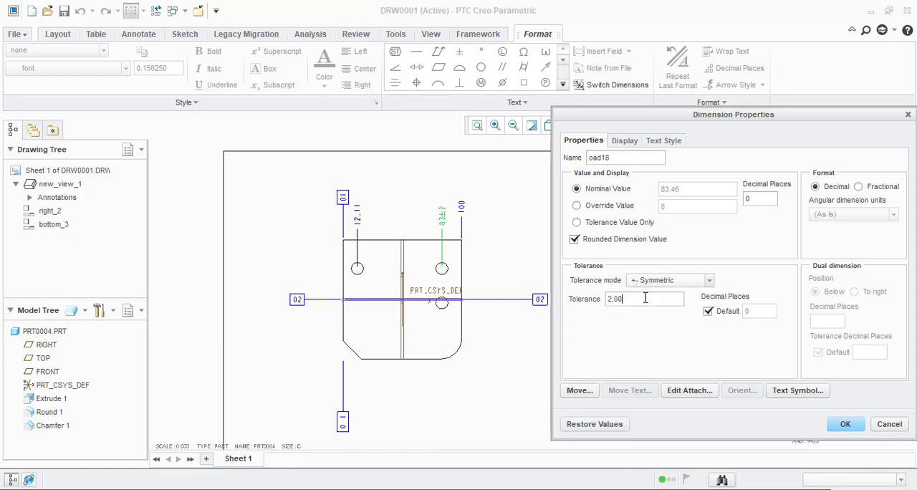
{"action": "scroll", "coordinate": [478, 188], "scroll_direction": "up", "scroll_amount": 4}
{"action": "scroll", "coordinate": [383, 278], "scroll_direction": "up", "scroll_amount": 3}
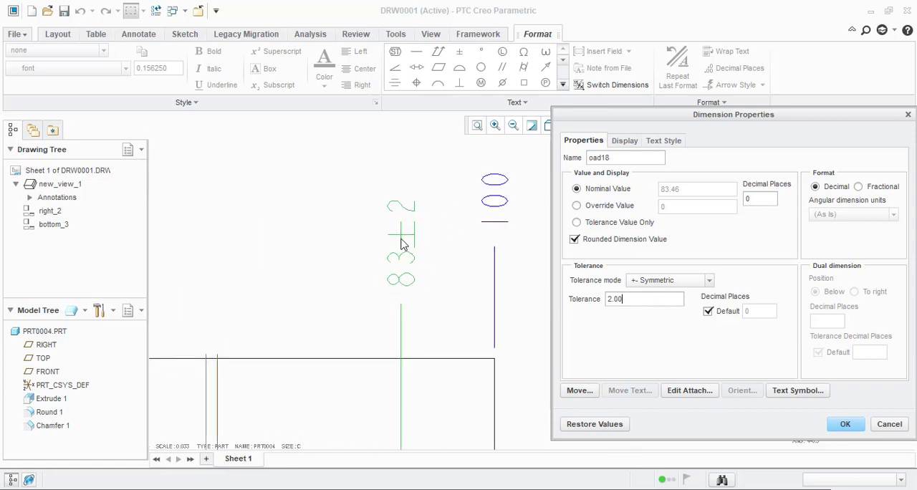
Step: Switch the dimension's tolerance mode to Plus-Minus and set the lower tolerance to -1.00
{"action": "left_click", "coordinate": [641, 284]}
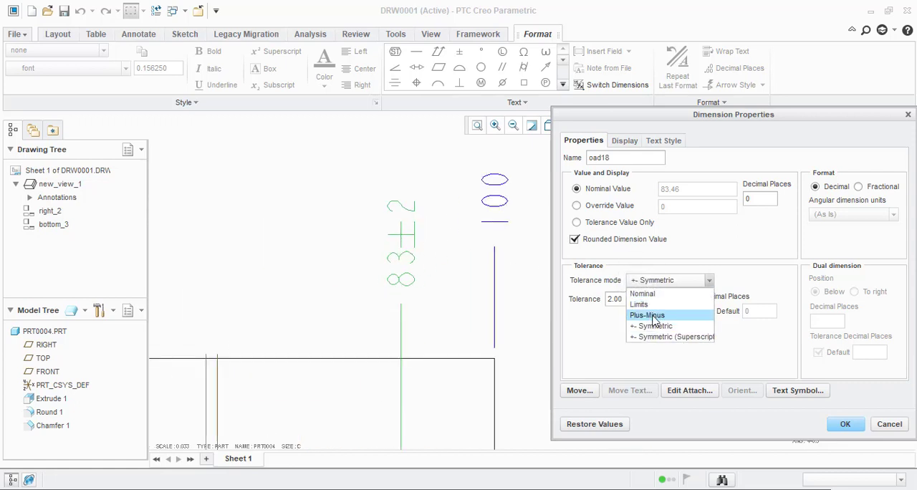
{"action": "left_click", "coordinate": [648, 313]}
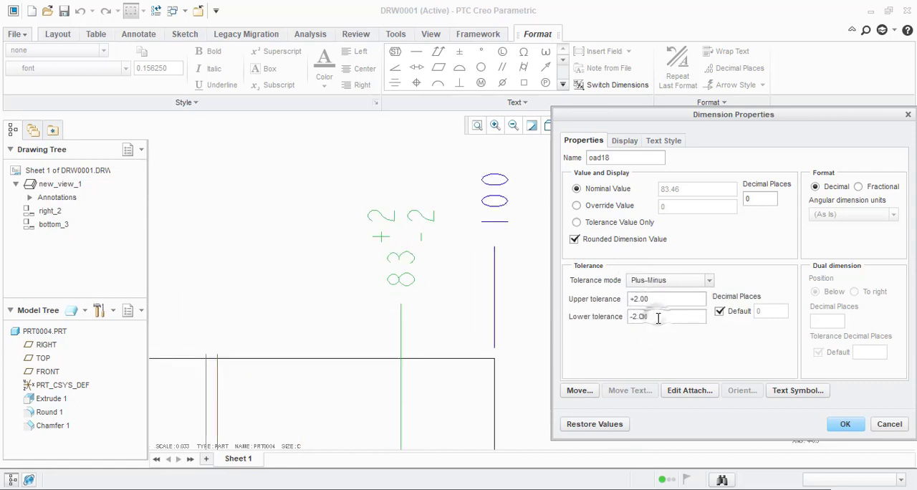
{"action": "double_click", "coordinate": [658, 317]}
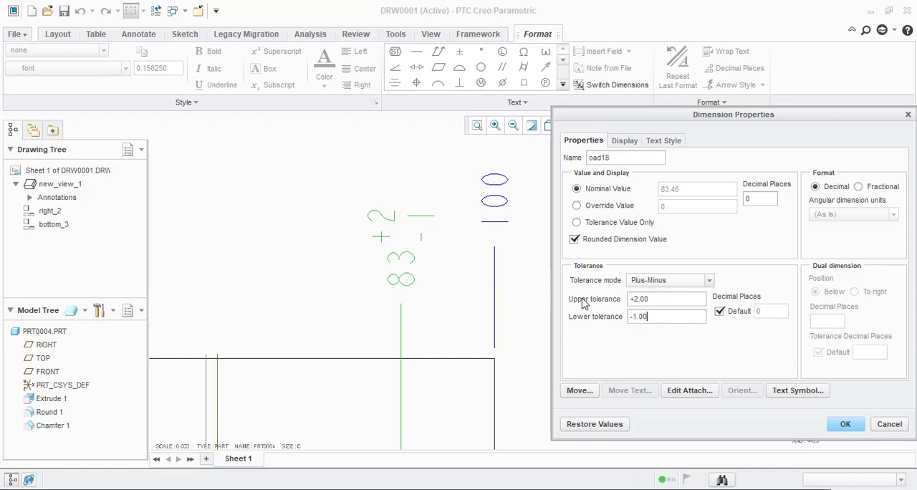
Step: Show the upper-right hole's ordinate dimension with the Limits tolerance mode
{"action": "left_click", "coordinate": [660, 282]}
{"action": "left_click", "coordinate": [661, 300]}
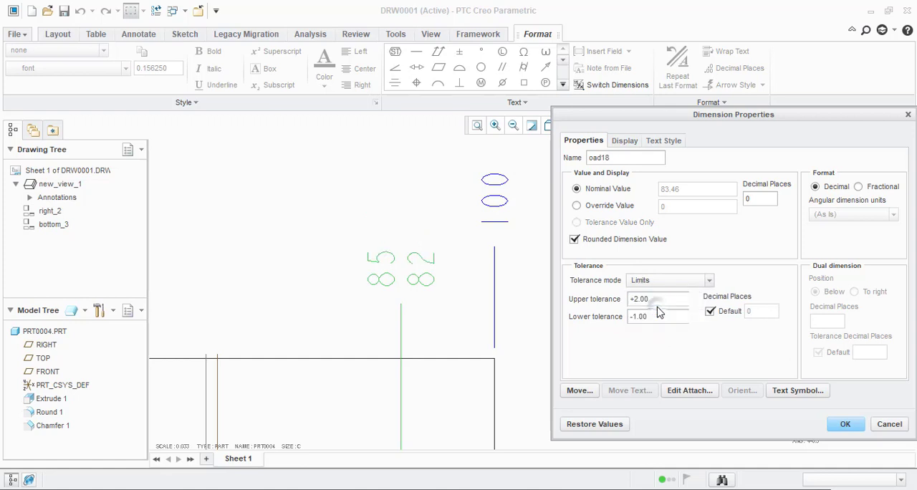
{"action": "scroll", "coordinate": [460, 266], "scroll_direction": "down", "scroll_amount": 2}
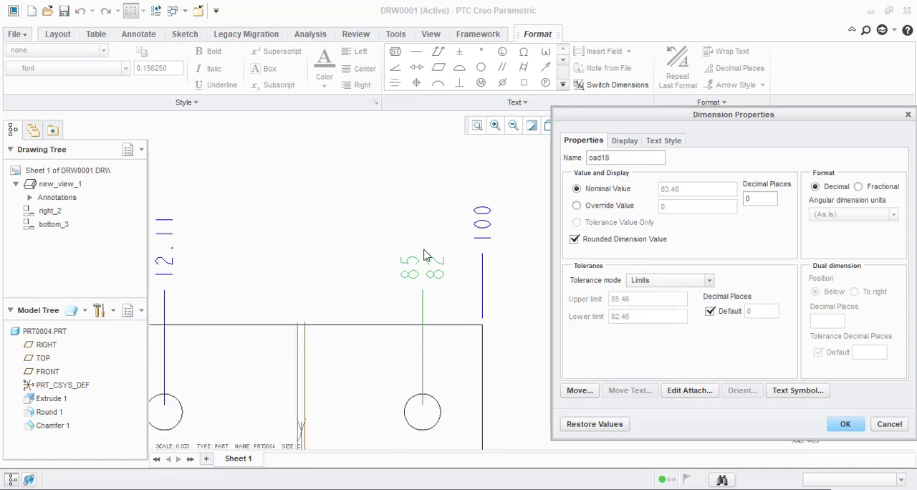
Step: Switch the upper-right hole's ordinate dimension to the +- Symmetric (Superscript) tolerance mode
{"action": "left_click", "coordinate": [677, 280]}
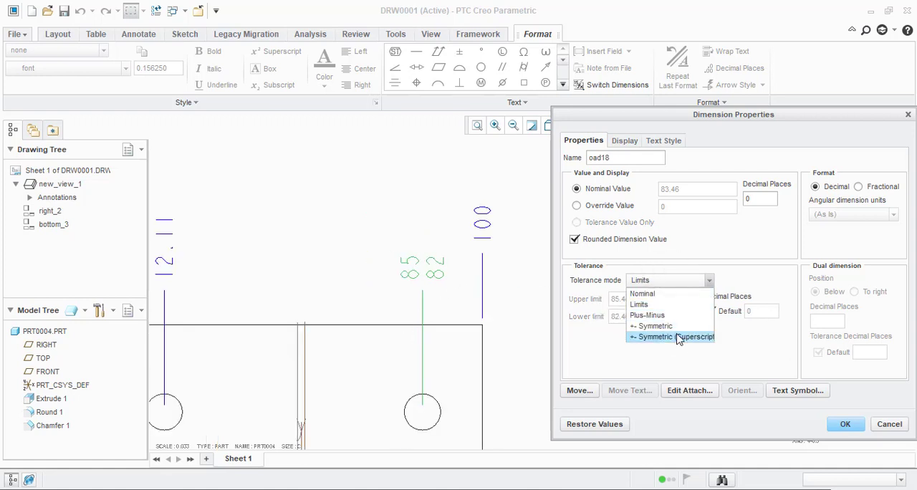
{"action": "left_click", "coordinate": [674, 337]}
{"action": "scroll", "coordinate": [417, 264], "scroll_direction": "up", "scroll_amount": 1}
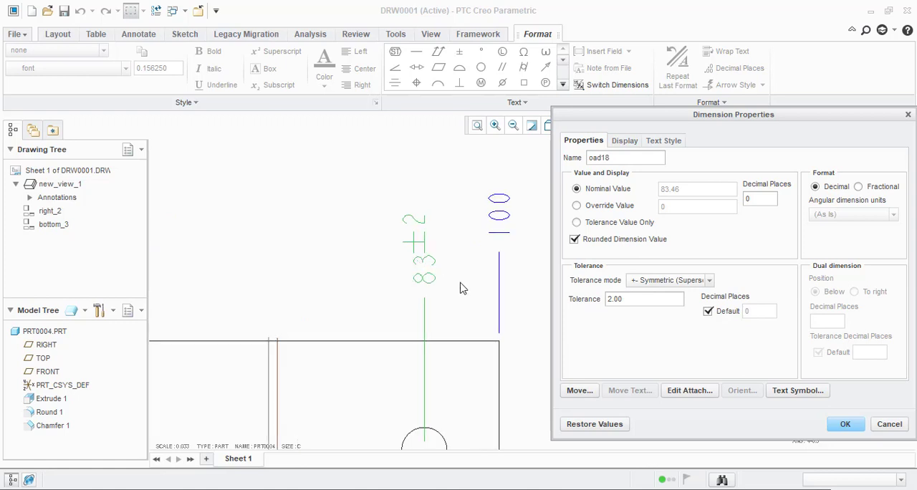
Step: Switch the upper-right hole's ordinate dimension to the Limits tolerance mode and apply the dimension properties
{"action": "left_click", "coordinate": [673, 281]}
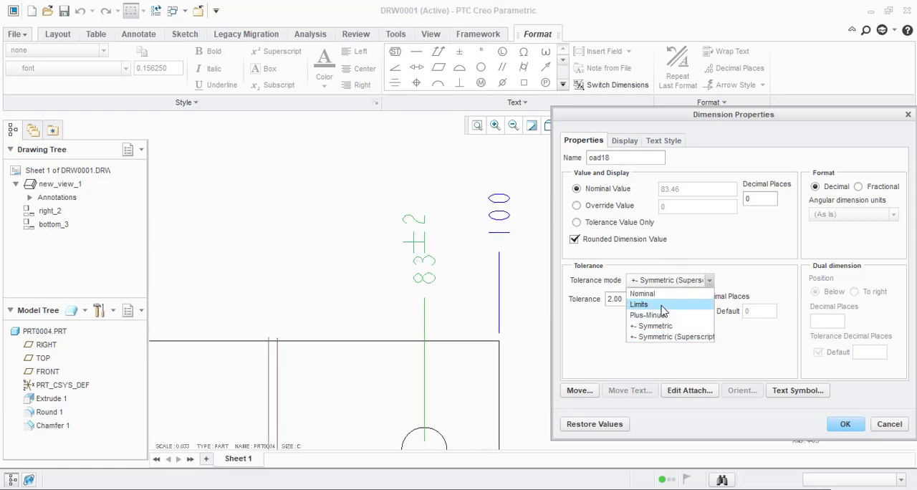
{"action": "left_click", "coordinate": [657, 299]}
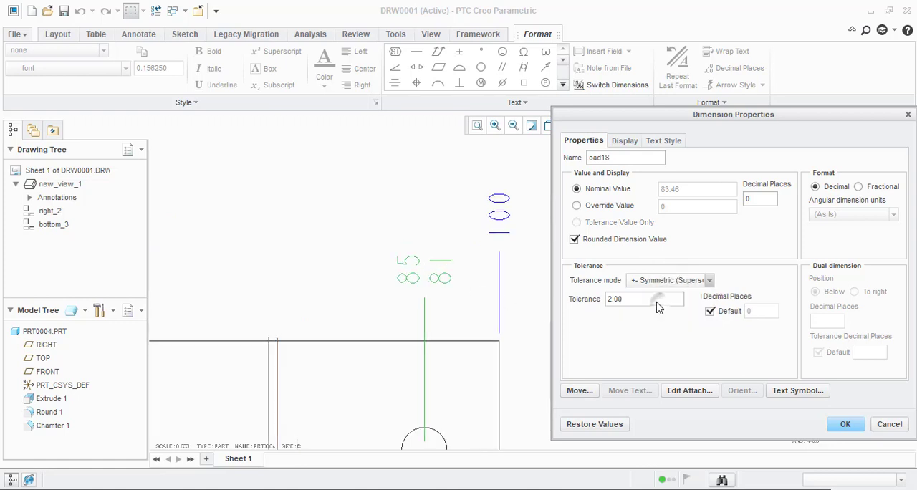
{"action": "left_click", "coordinate": [845, 427]}
Step: Add a radius dimension to the lower-right rounded corner of the front view
{"action": "scroll", "coordinate": [720, 313], "scroll_direction": "down", "scroll_amount": 3}
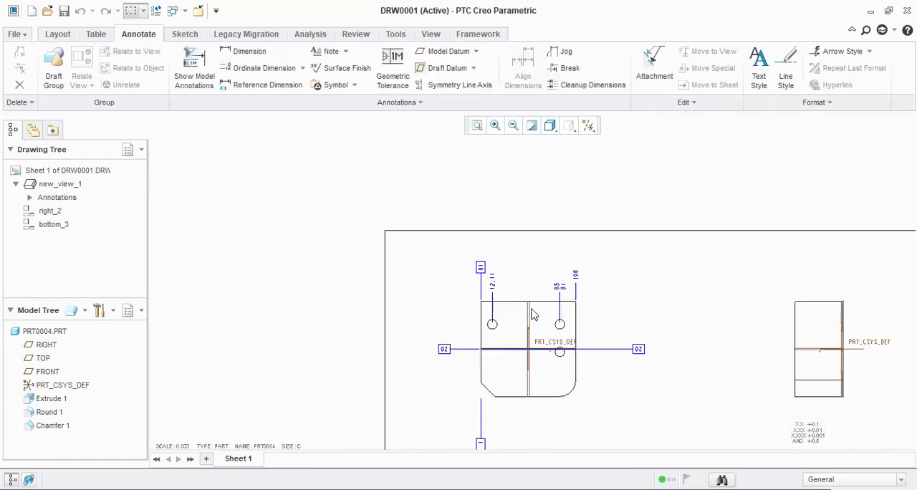
{"action": "scroll", "coordinate": [533, 316], "scroll_direction": "down", "scroll_amount": 2}
{"action": "scroll", "coordinate": [536, 313], "scroll_direction": "up", "scroll_amount": 2}
{"action": "scroll", "coordinate": [315, 184], "scroll_direction": "up", "scroll_amount": 3}
{"action": "scroll", "coordinate": [389, 262], "scroll_direction": "down", "scroll_amount": 3}
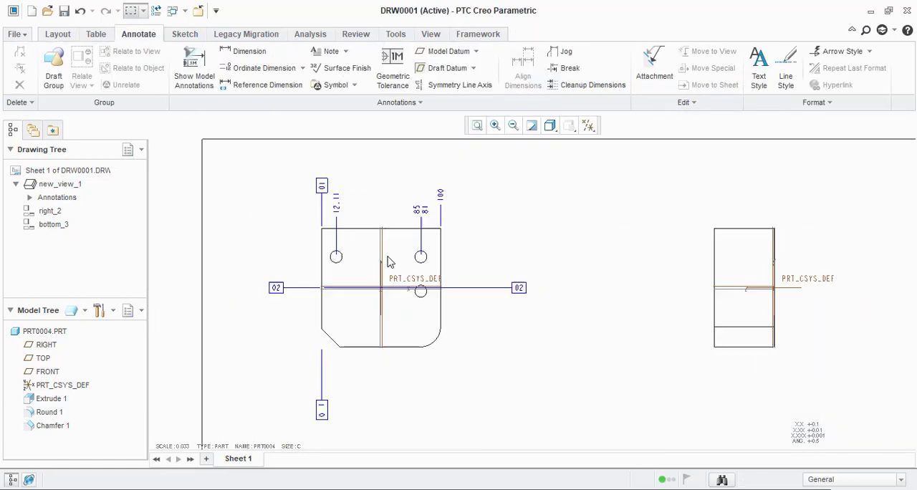
{"action": "left_click", "coordinate": [251, 59]}
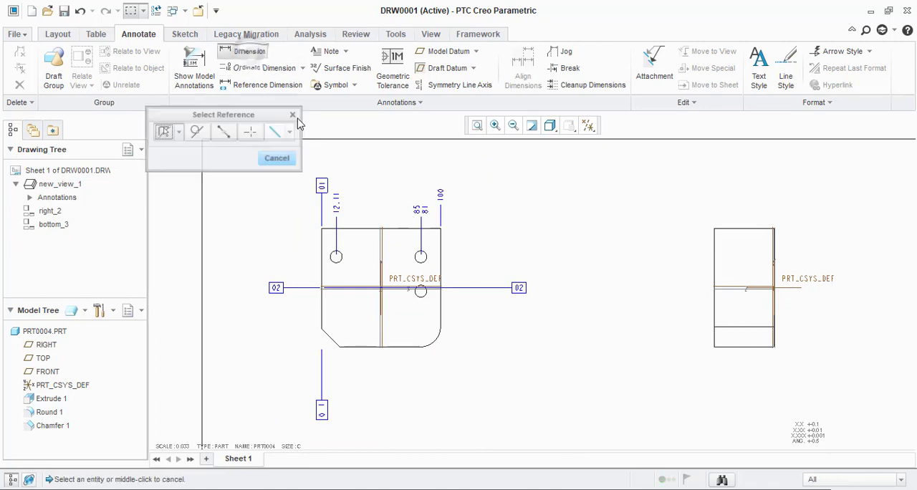
{"action": "left_click", "coordinate": [434, 346]}
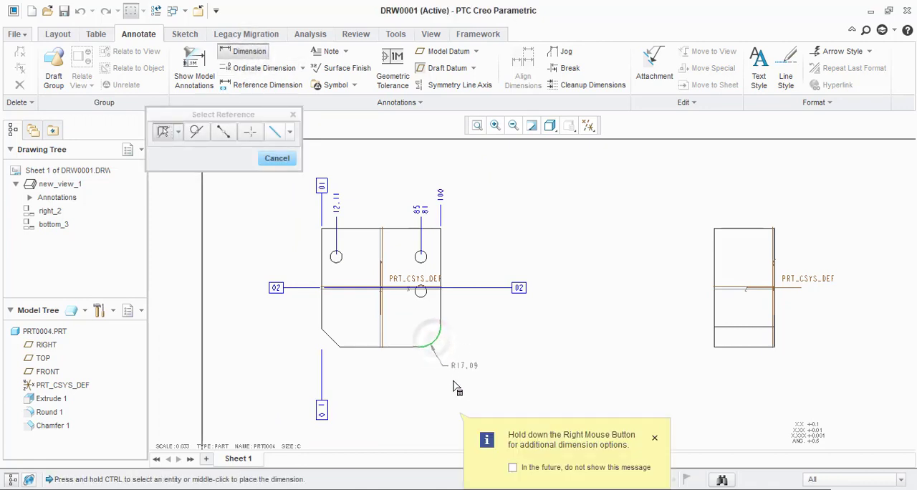
{"action": "middle_click", "coordinate": [506, 378]}
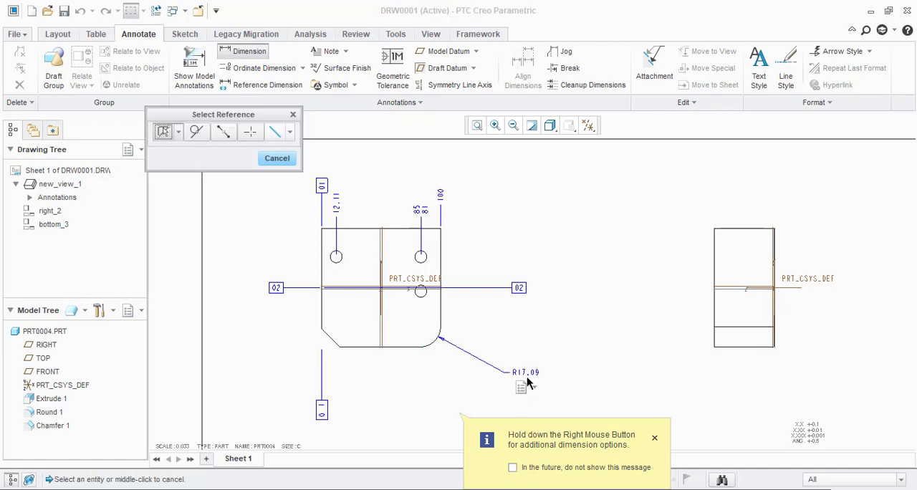
{"action": "scroll", "coordinate": [527, 377], "scroll_direction": "up", "scroll_amount": 2}
{"action": "left_click", "coordinate": [277, 158]}
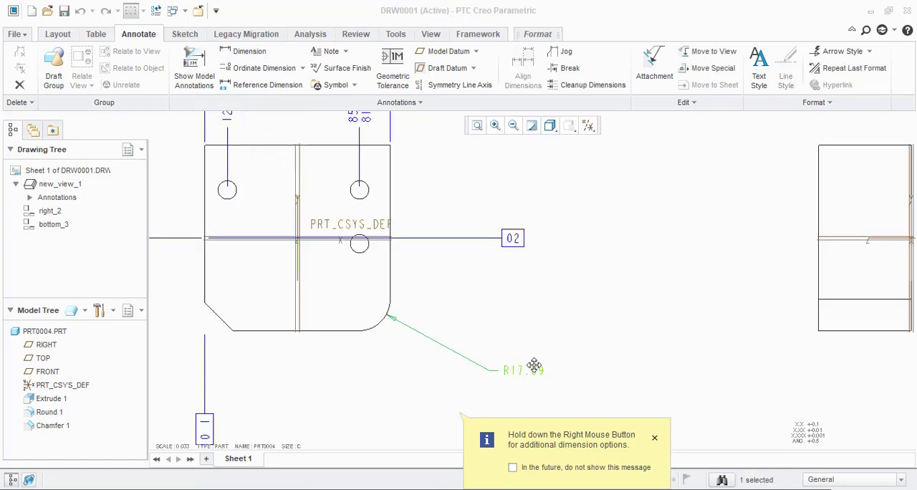
Step: Delete the rounded corner's radius dimension
{"action": "left_click", "coordinate": [527, 370]}
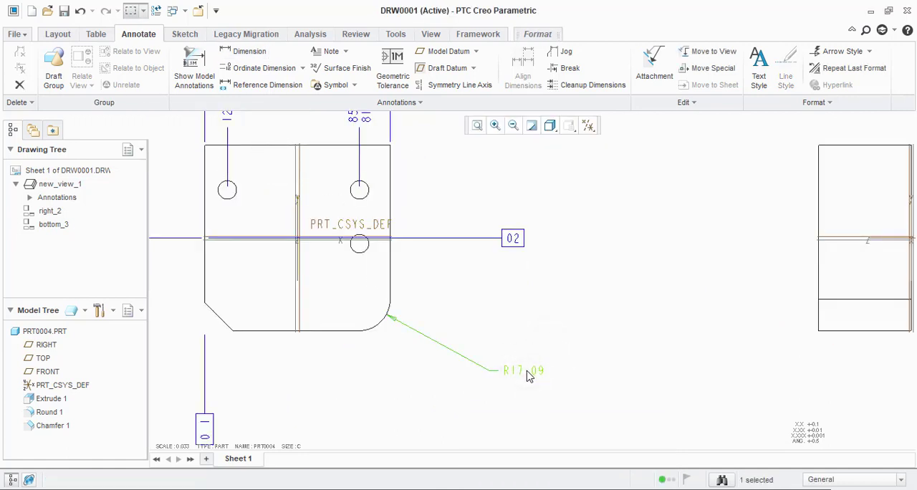
{"action": "key", "text": "Delete"}
{"action": "scroll", "coordinate": [481, 240], "scroll_direction": "down", "scroll_amount": 4}
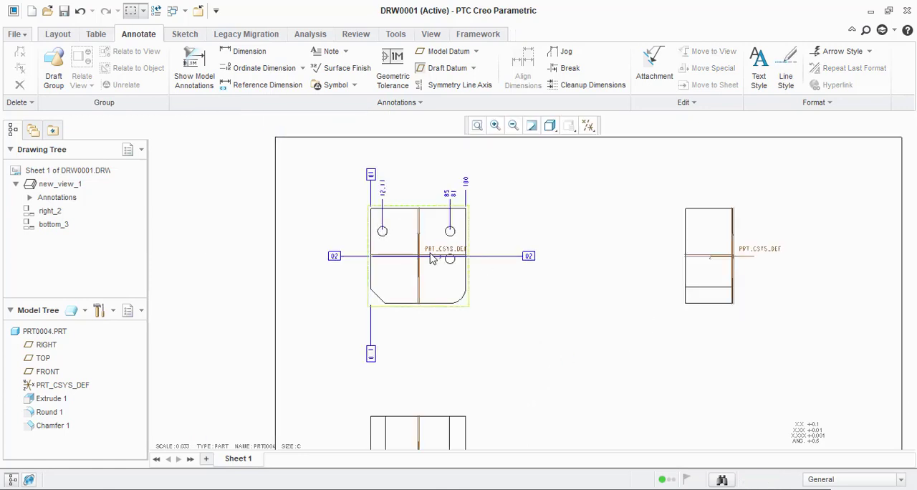
Step: Add a diameter dimension to the front view's lower-right rounded corner, placing it outside the part
{"action": "scroll", "coordinate": [419, 226], "scroll_direction": "up", "scroll_amount": 3}
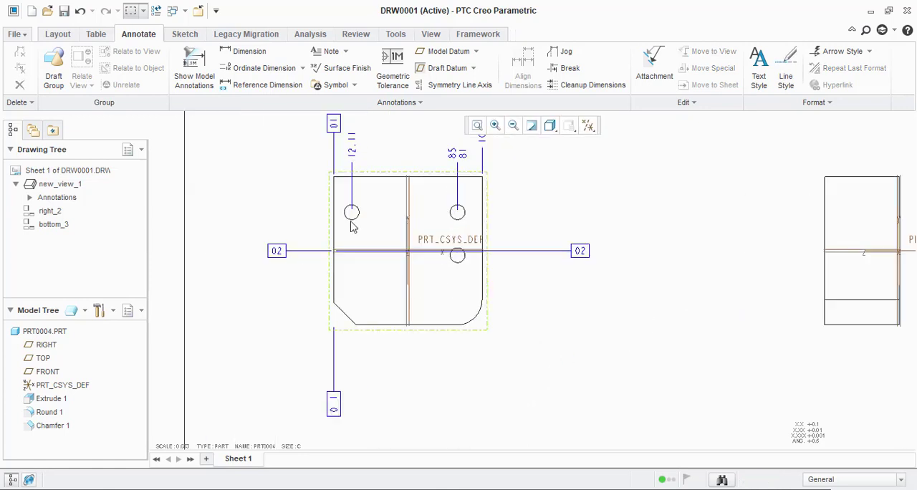
{"action": "left_click", "coordinate": [236, 53]}
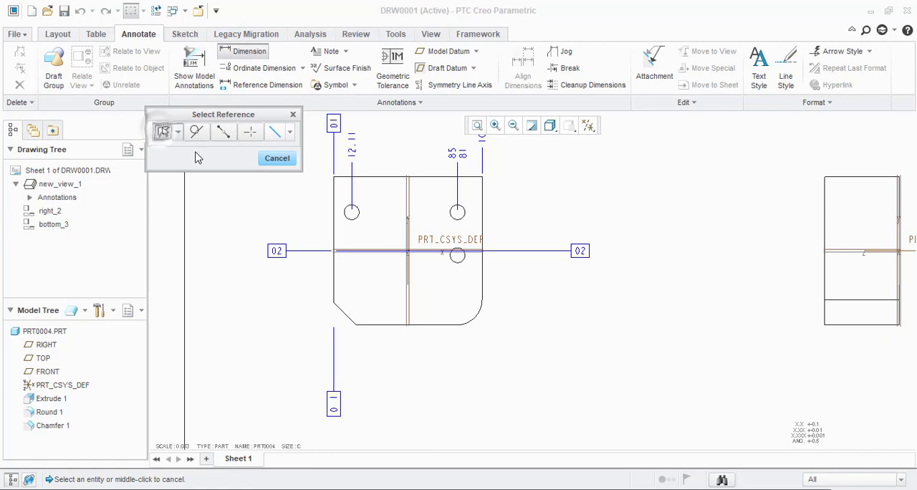
{"action": "left_click", "coordinate": [477, 319]}
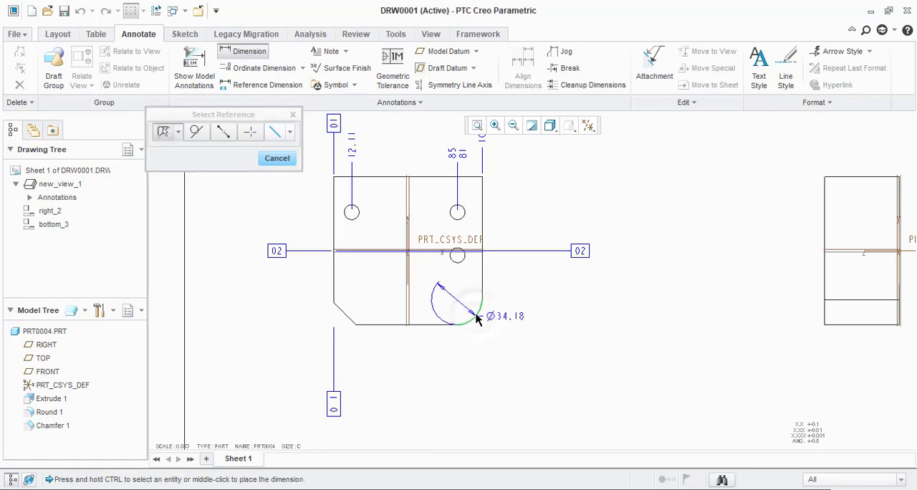
{"action": "scroll", "coordinate": [477, 319], "scroll_direction": "up", "scroll_amount": 4}
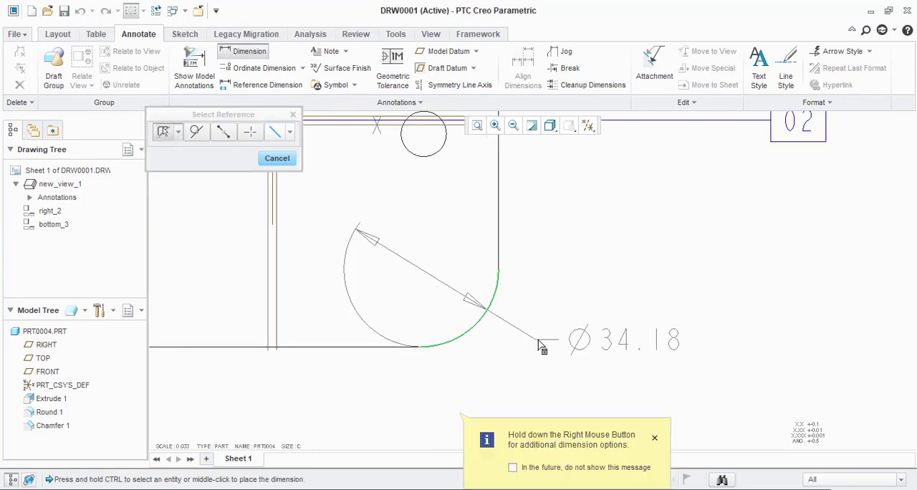
{"action": "middle_click", "coordinate": [589, 348]}
{"action": "scroll", "coordinate": [580, 336], "scroll_direction": "down", "scroll_amount": 3}
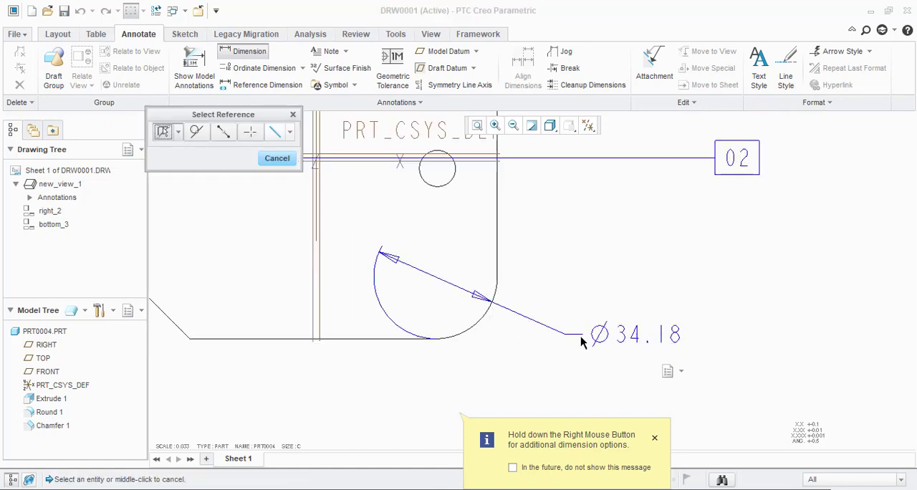
{"action": "middle_click", "coordinate": [631, 301]}
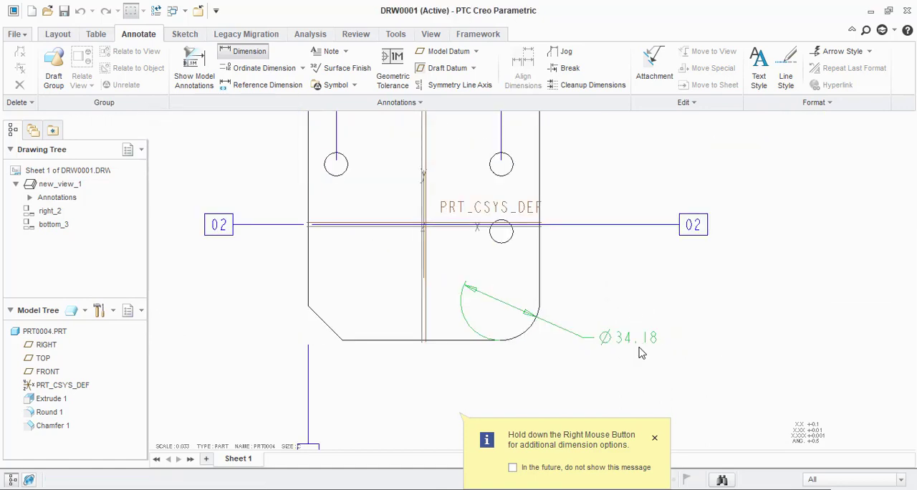
Step: Add a radius dimension and a second diameter dimension to the same rounded corner
{"action": "left_click", "coordinate": [251, 51]}
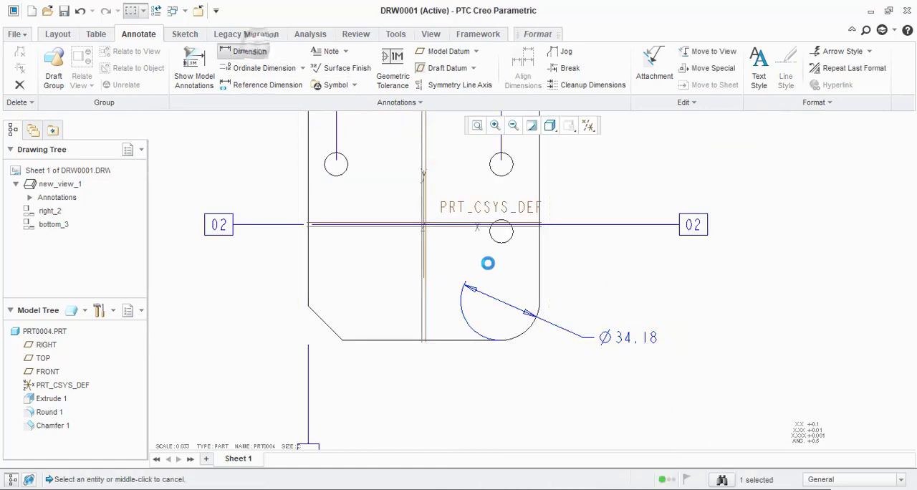
{"action": "left_click", "coordinate": [530, 331]}
{"action": "middle_click", "coordinate": [563, 380]}
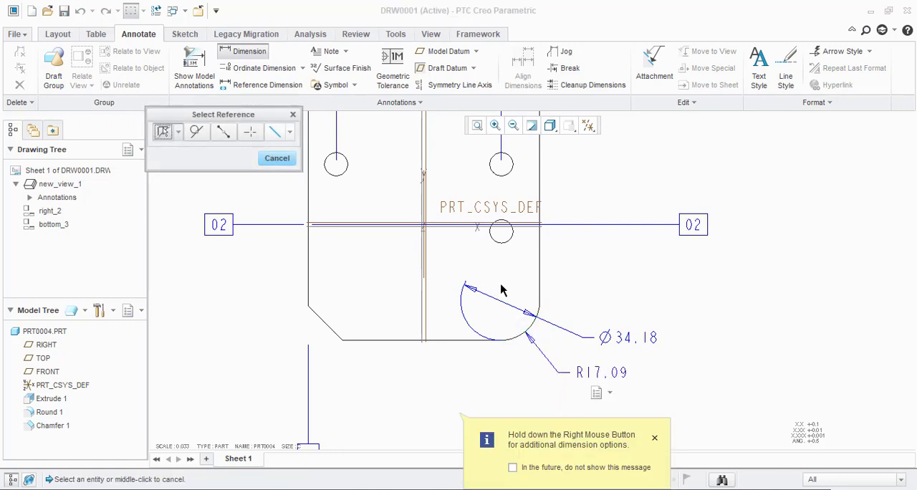
{"action": "double_click", "coordinate": [531, 331]}
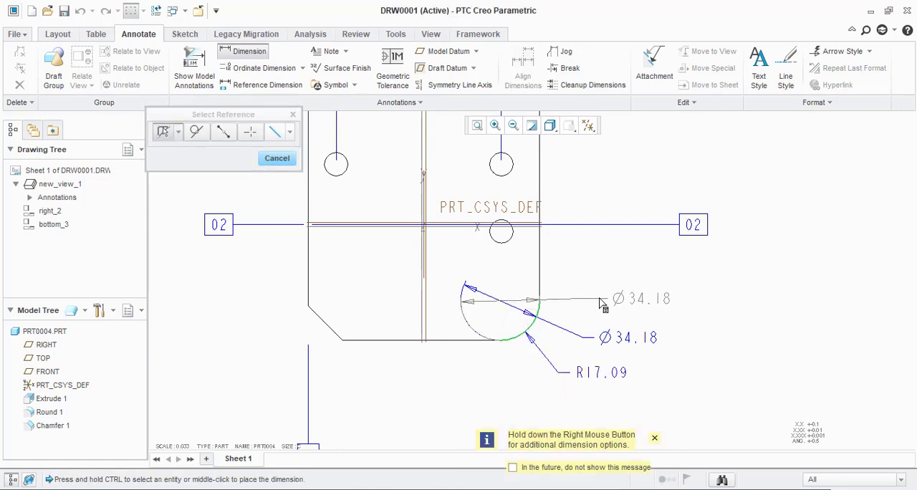
{"action": "middle_click", "coordinate": [647, 299]}
{"action": "scroll", "coordinate": [647, 299], "scroll_direction": "up", "scroll_amount": 2}
{"action": "scroll", "coordinate": [652, 315], "scroll_direction": "down", "scroll_amount": 4}
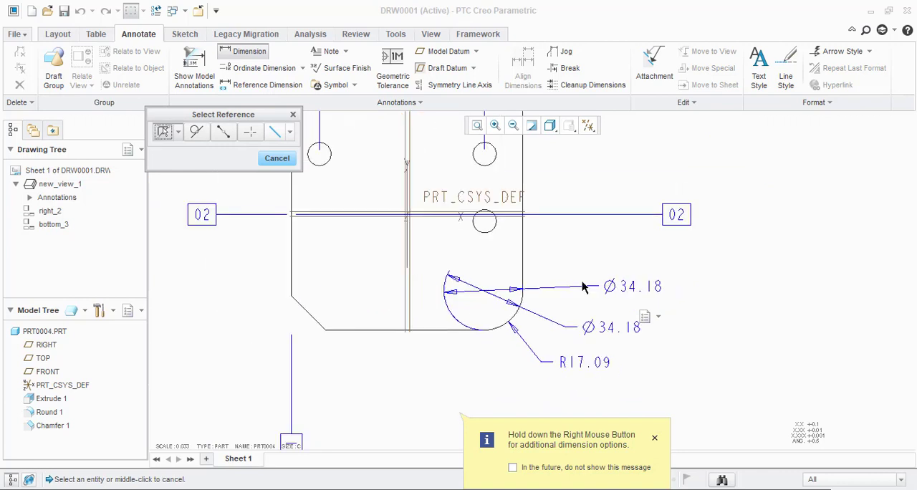
{"action": "middle_click", "coordinate": [664, 356]}
Step: Delete the two diameter dimensions and the radius dimension from the rounded corner
{"action": "scroll", "coordinate": [659, 341], "scroll_direction": "down", "scroll_amount": 2}
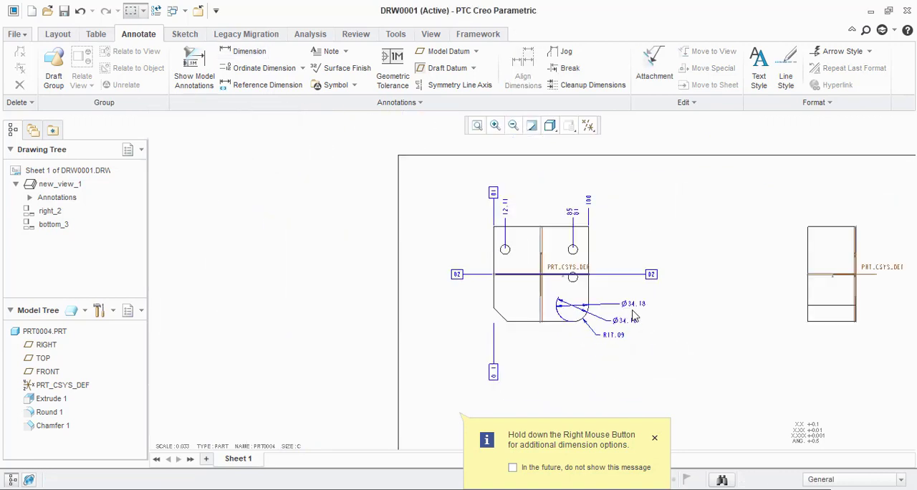
{"action": "left_click", "coordinate": [630, 325], "text": "ctrl"}
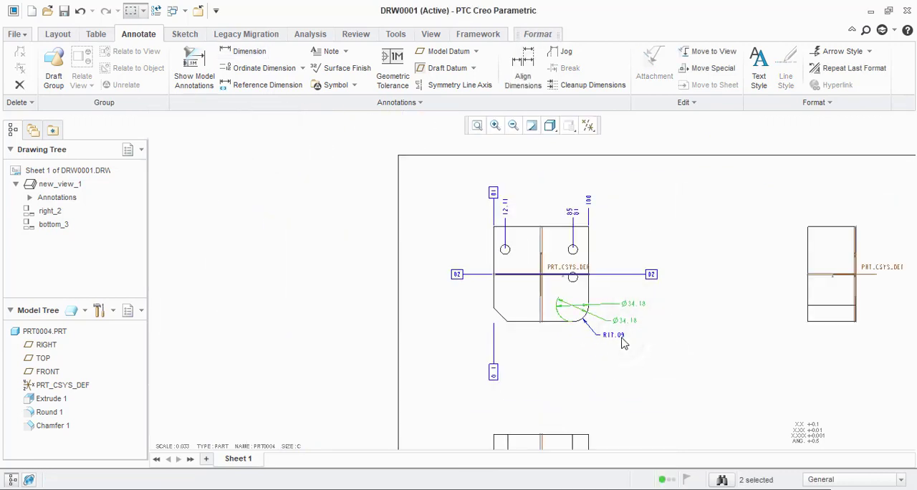
{"action": "left_click", "coordinate": [647, 331]}
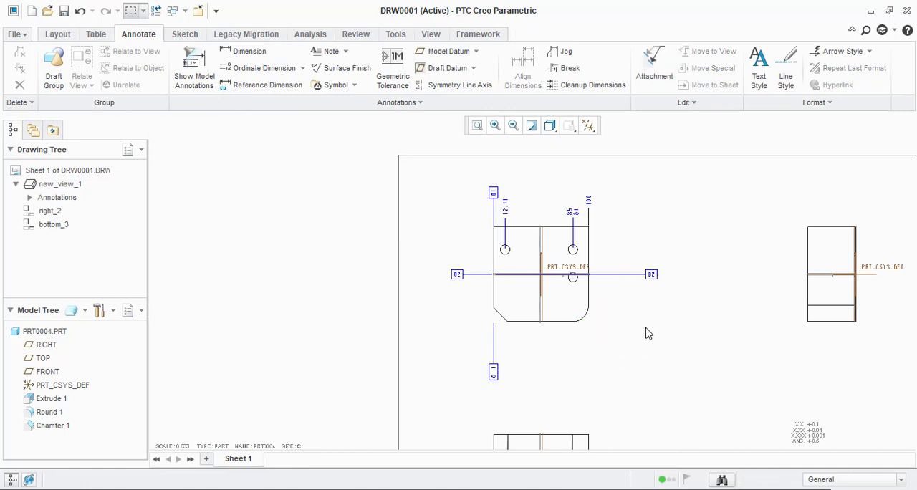
Step: Dimension the diameter of the front view's lower-right rounded corner, placing the text outside the part
{"action": "scroll", "coordinate": [647, 330], "scroll_direction": "up", "scroll_amount": 4}
{"action": "scroll", "coordinate": [627, 329], "scroll_direction": "up", "scroll_amount": 2}
{"action": "left_click", "coordinate": [245, 57]}
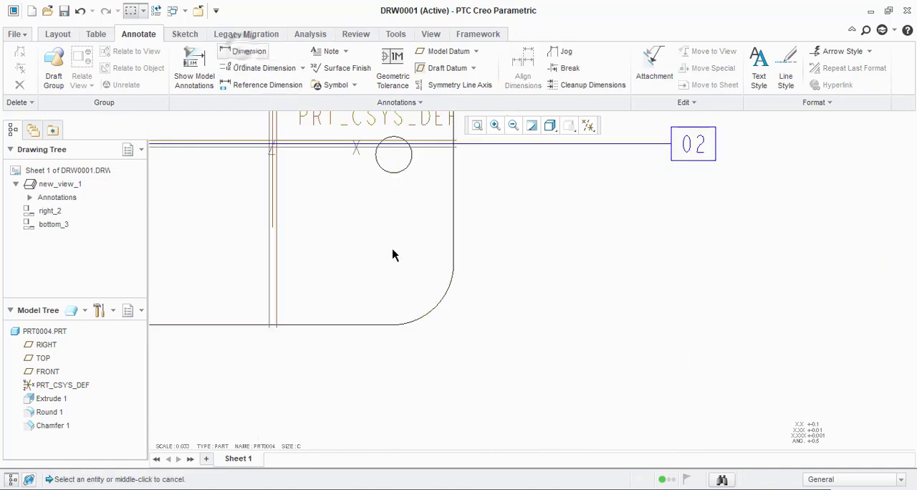
{"action": "left_click", "coordinate": [432, 313]}
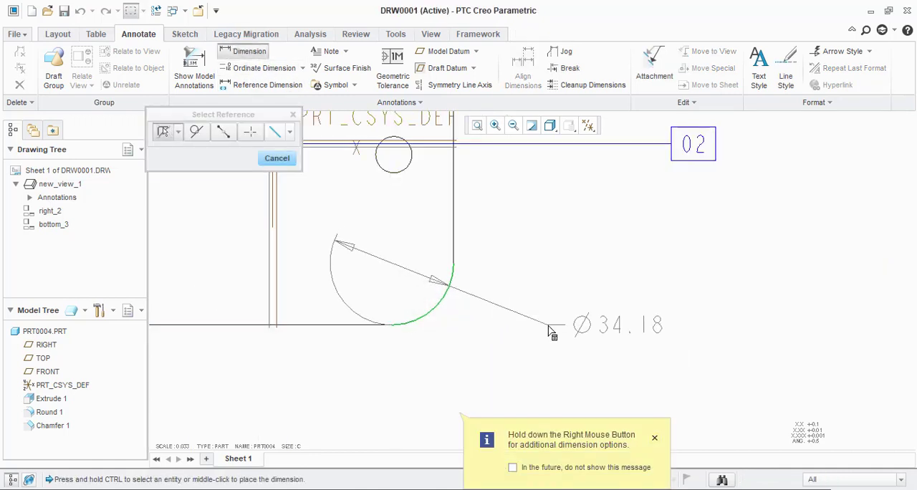
{"action": "middle_click", "coordinate": [545, 340]}
{"action": "scroll", "coordinate": [543, 345], "scroll_direction": "down", "scroll_amount": 2}
{"action": "middle_click", "coordinate": [543, 339]}
{"action": "scroll", "coordinate": [491, 274], "scroll_direction": "down", "scroll_amount": 2}
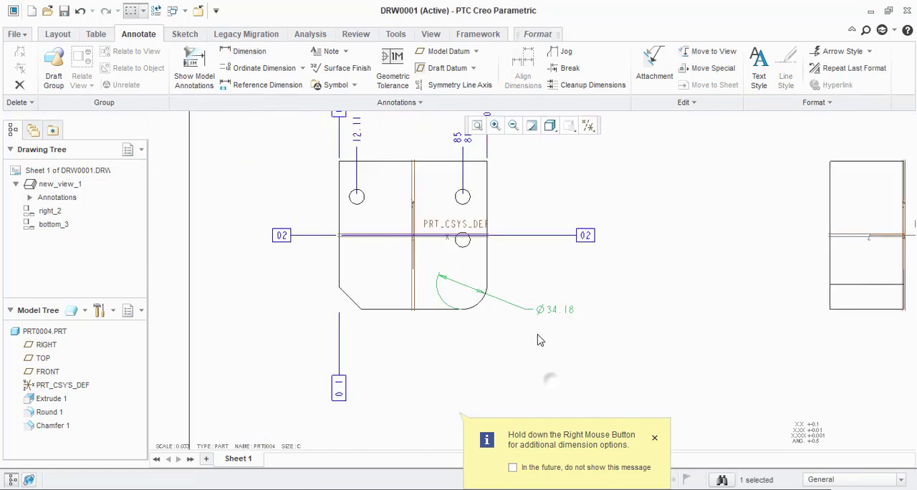
{"action": "left_click", "coordinate": [538, 333]}
{"action": "scroll", "coordinate": [541, 322], "scroll_direction": "up", "scroll_amount": 3}
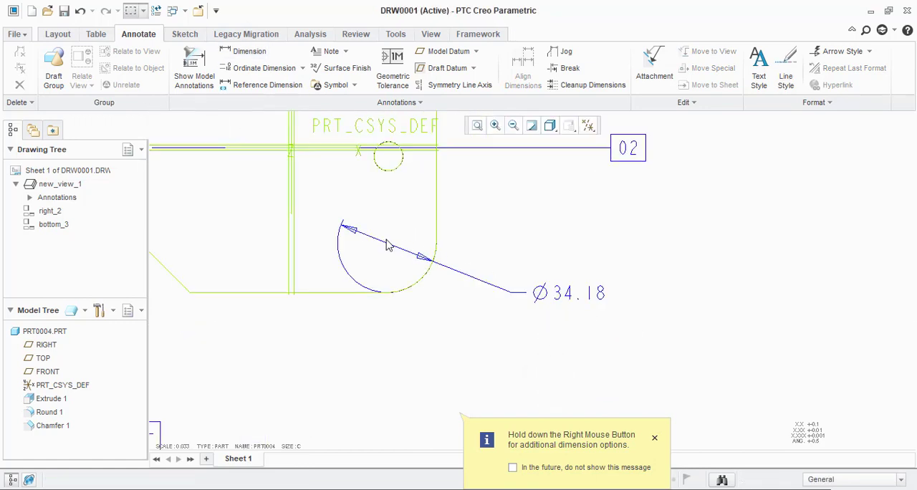
{"action": "scroll", "coordinate": [552, 352], "scroll_direction": "down", "scroll_amount": 1}
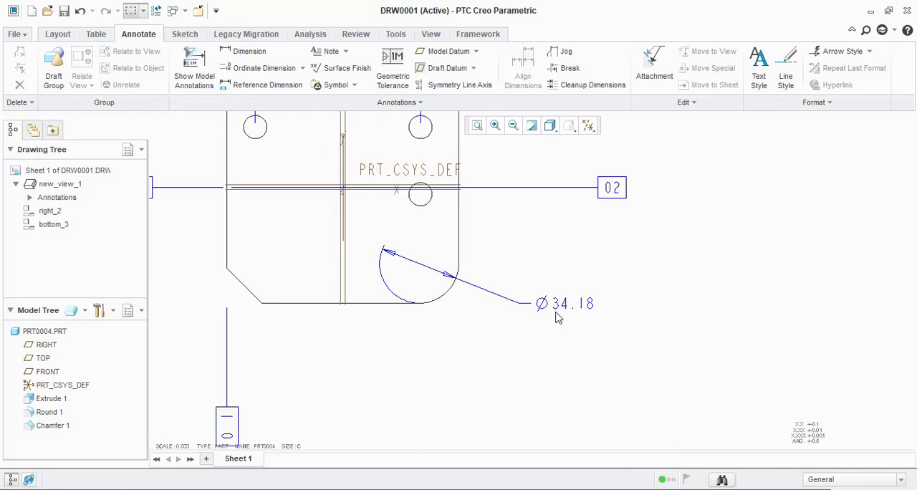
Step: Flip the corner's diameter dimension to show a single arrow pointing at the arc from outside
{"action": "left_click", "coordinate": [549, 305]}
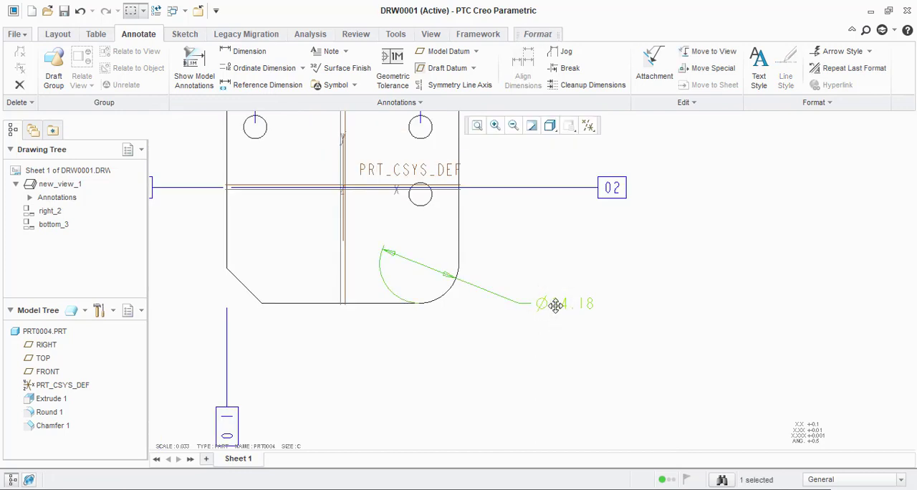
{"action": "right_click", "coordinate": [569, 304]}
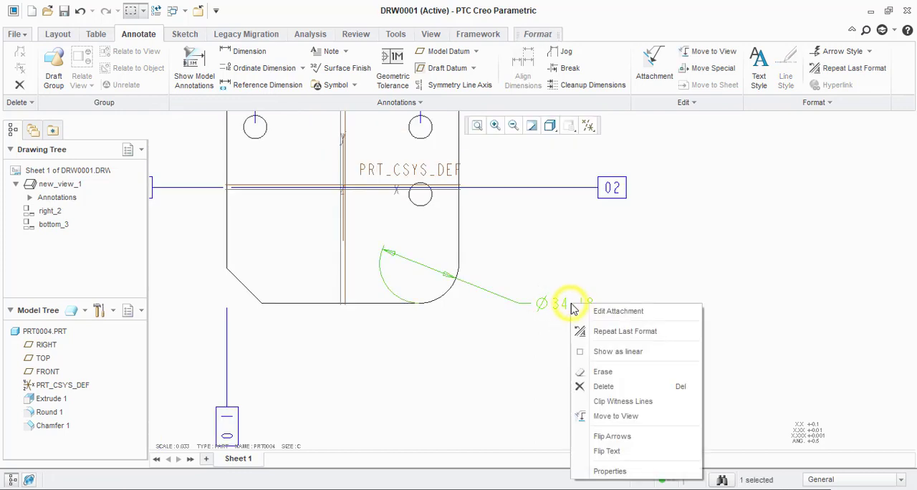
{"action": "left_click", "coordinate": [605, 452]}
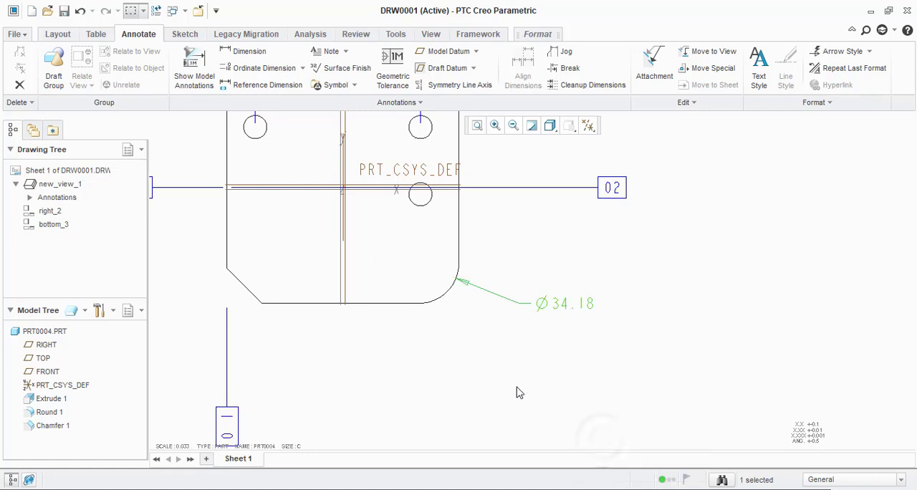
Step: Flip the arrows of the corner's diameter dimension so both point inward from outside the circle
{"action": "scroll", "coordinate": [561, 294], "scroll_direction": "up", "scroll_amount": 1}
{"action": "left_click", "coordinate": [563, 310]}
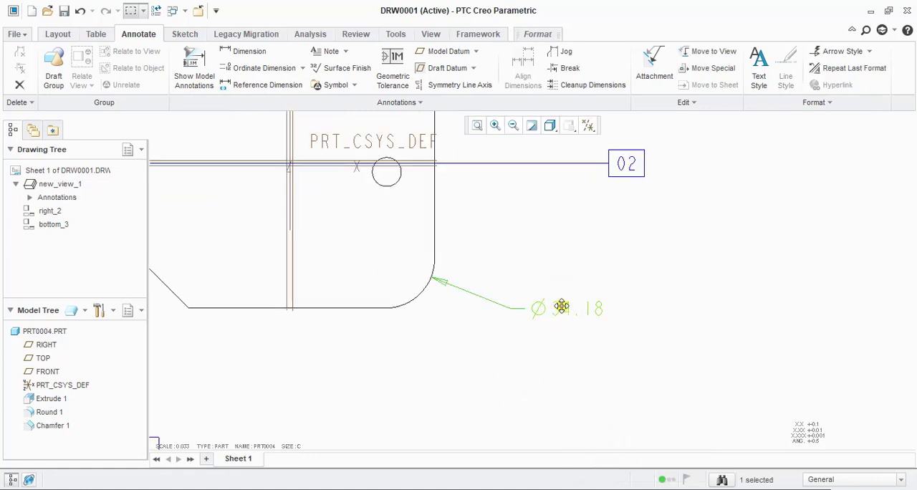
{"action": "right_click", "coordinate": [561, 306]}
{"action": "left_click", "coordinate": [612, 436]}
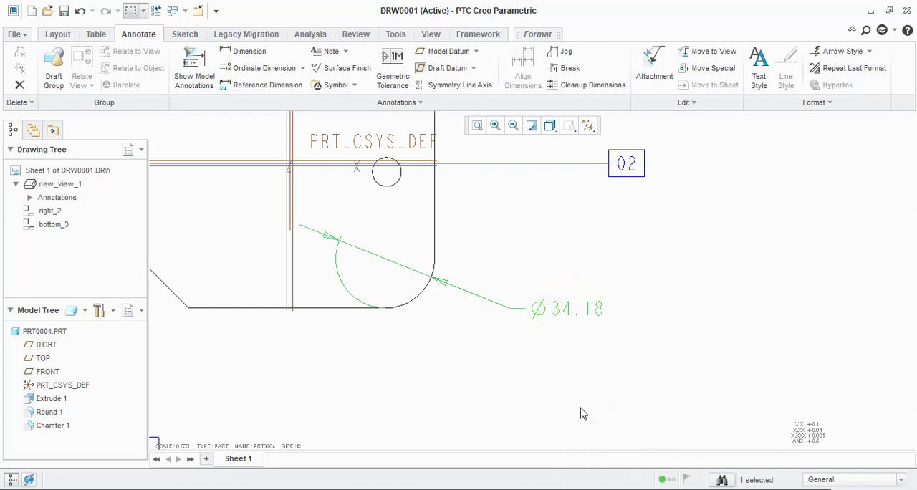
{"action": "left_click", "coordinate": [581, 413]}
Step: Flip the arrows of the corner's diameter dimension back to the inside of the circle
{"action": "left_click", "coordinate": [565, 309]}
{"action": "left_click", "coordinate": [579, 373]}
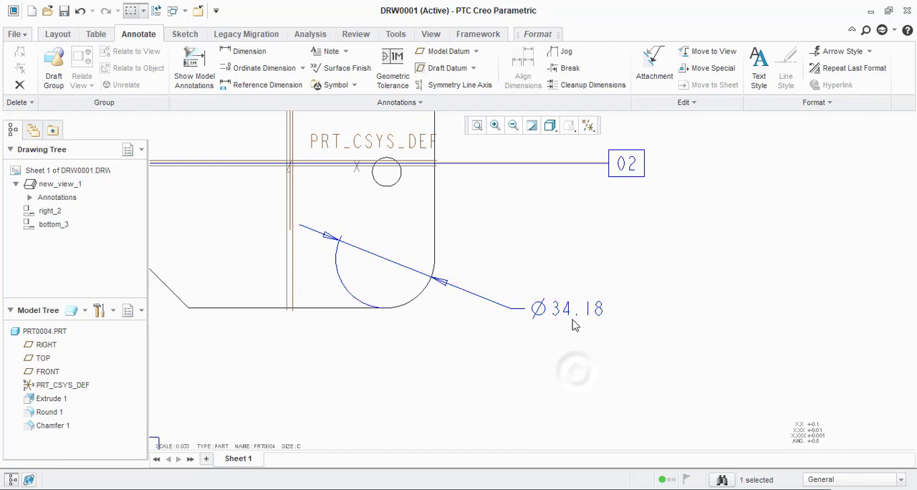
{"action": "left_click", "coordinate": [571, 308]}
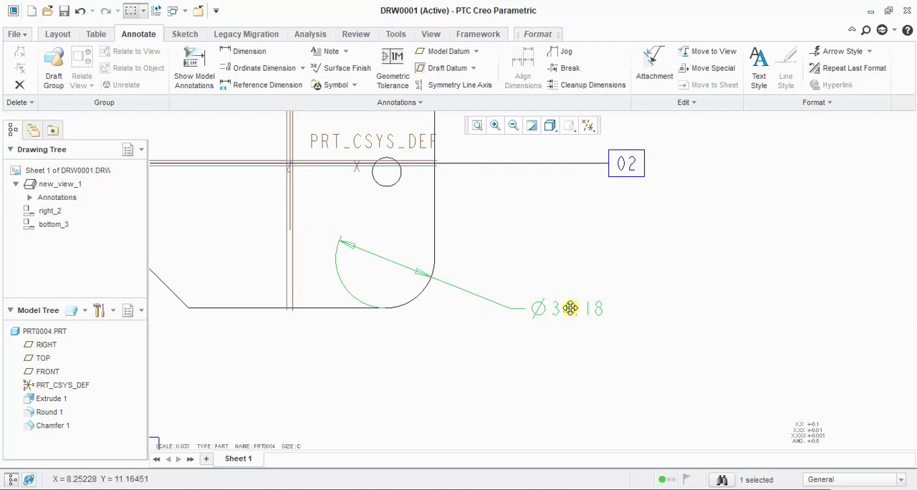
Step: Flip the corner's diameter dimension to a single arrow pointing at the arc from outside and move its text slightly lower
{"action": "left_click", "coordinate": [569, 308]}
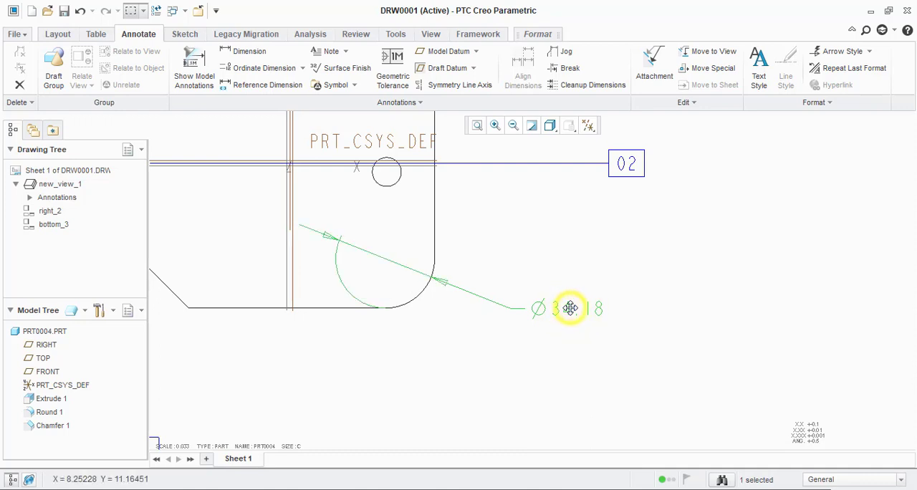
{"action": "mouse_move", "coordinate": [570, 308]}
{"action": "left_mouse_down"}
{"action": "mouse_move", "coordinate": [551, 340]}
{"action": "mouse_move", "coordinate": [579, 303]}
{"action": "mouse_move", "coordinate": [570, 322]}
{"action": "left_mouse_up"}
{"action": "left_click", "coordinate": [571, 376]}
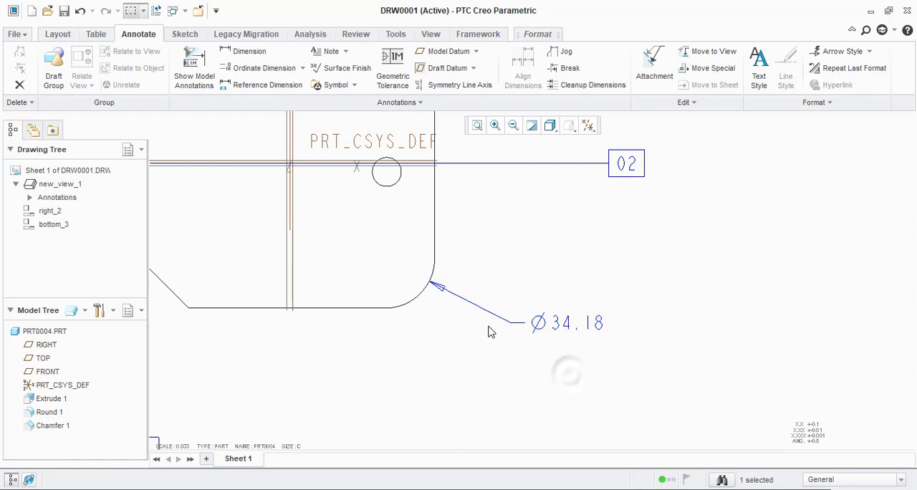
Step: Dimension the chamfer's height in the front view from the bottom edge to the left edge's lower endpoint, placing the text outside the part
{"action": "scroll", "coordinate": [462, 298], "scroll_direction": "down", "scroll_amount": 2}
{"action": "scroll", "coordinate": [459, 307], "scroll_direction": "down", "scroll_amount": 4}
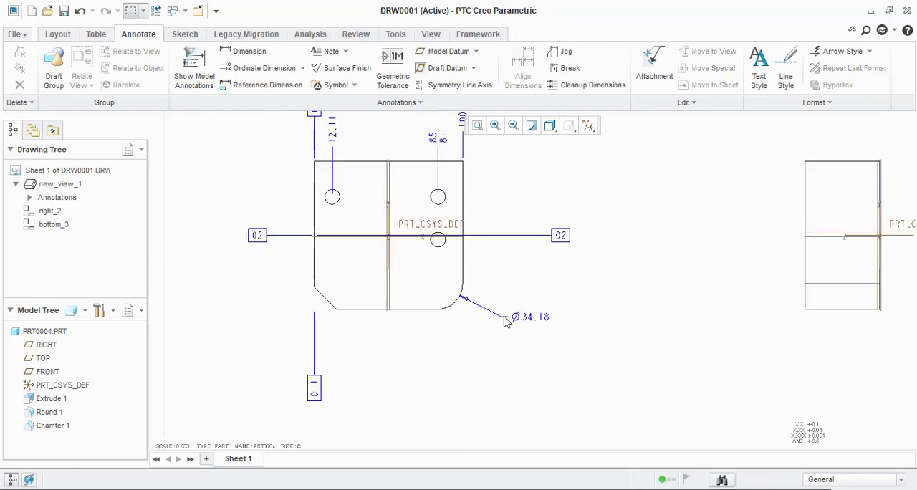
{"action": "scroll", "coordinate": [471, 332], "scroll_direction": "down", "scroll_amount": 1}
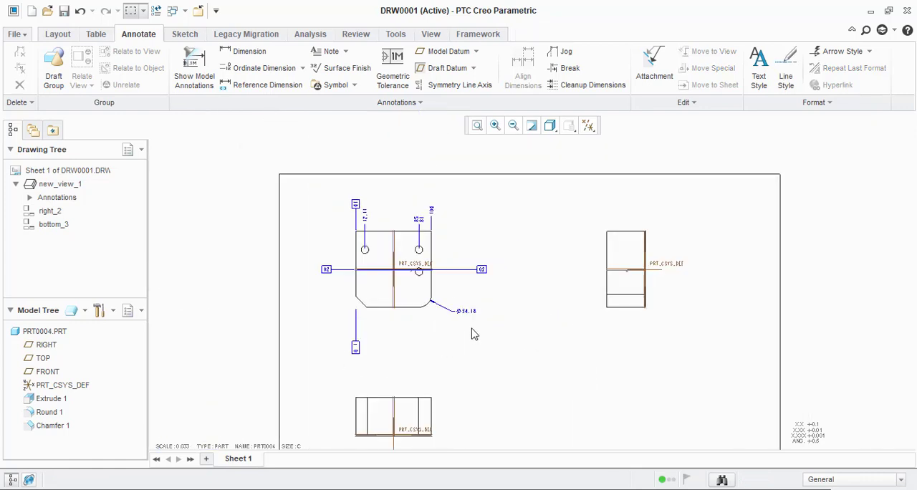
{"action": "scroll", "coordinate": [483, 299], "scroll_direction": "up", "scroll_amount": 5}
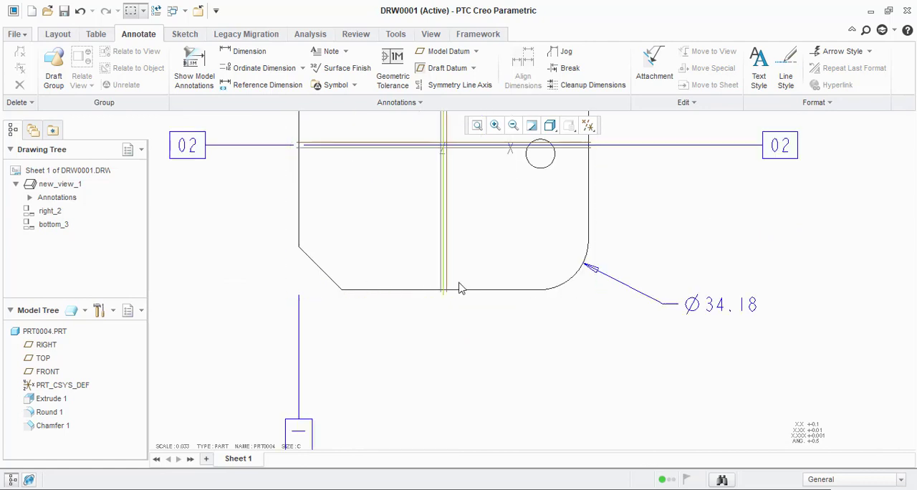
{"action": "scroll", "coordinate": [368, 273], "scroll_direction": "down", "scroll_amount": 1}
{"action": "scroll", "coordinate": [378, 297], "scroll_direction": "up", "scroll_amount": 6}
{"action": "scroll", "coordinate": [459, 334], "scroll_direction": "down", "scroll_amount": 4}
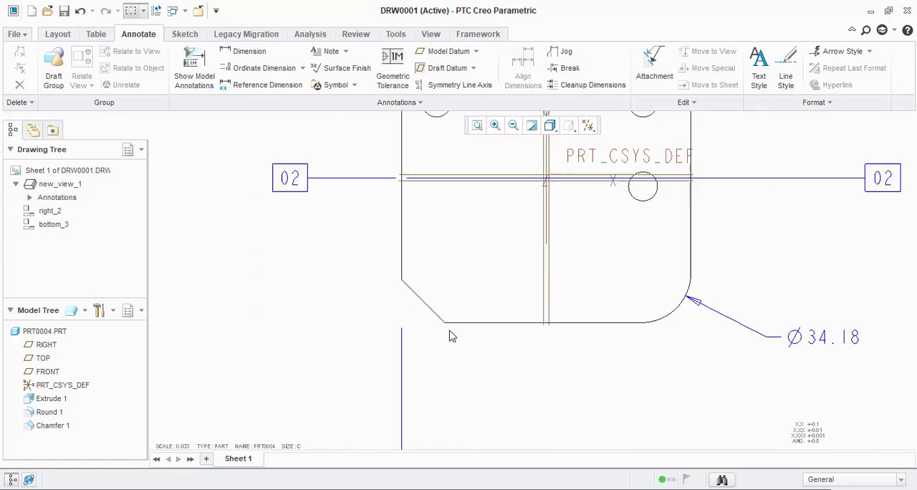
{"action": "left_click", "coordinate": [247, 52]}
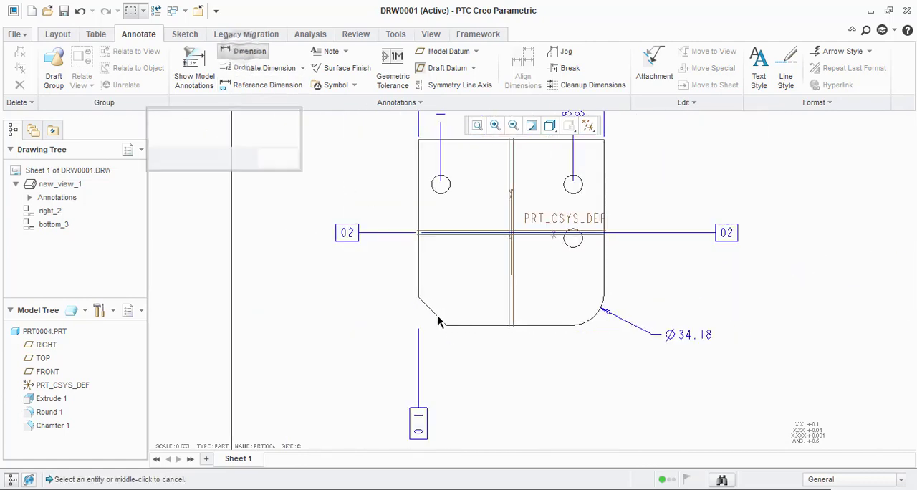
{"action": "left_click", "coordinate": [473, 324]}
{"action": "scroll", "coordinate": [420, 296], "scroll_direction": "up", "scroll_amount": 5}
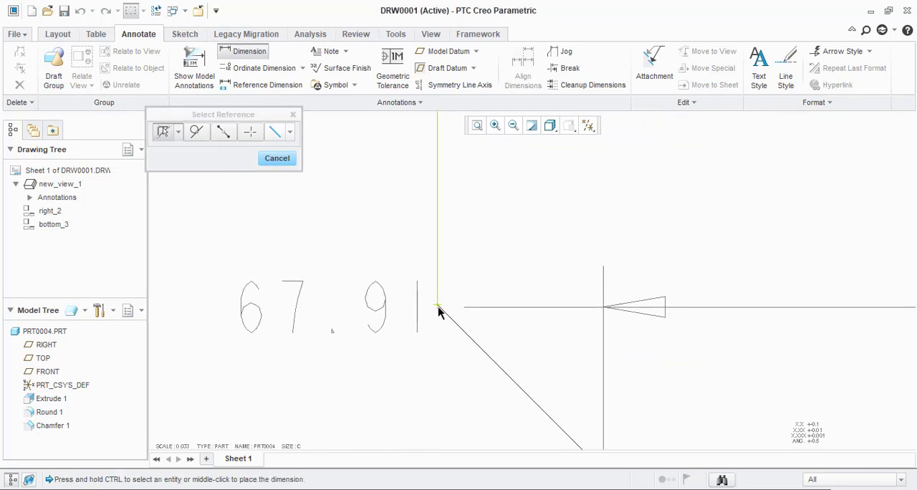
{"action": "left_click", "coordinate": [436, 306]}
{"action": "scroll", "coordinate": [484, 294], "scroll_direction": "down", "scroll_amount": 5}
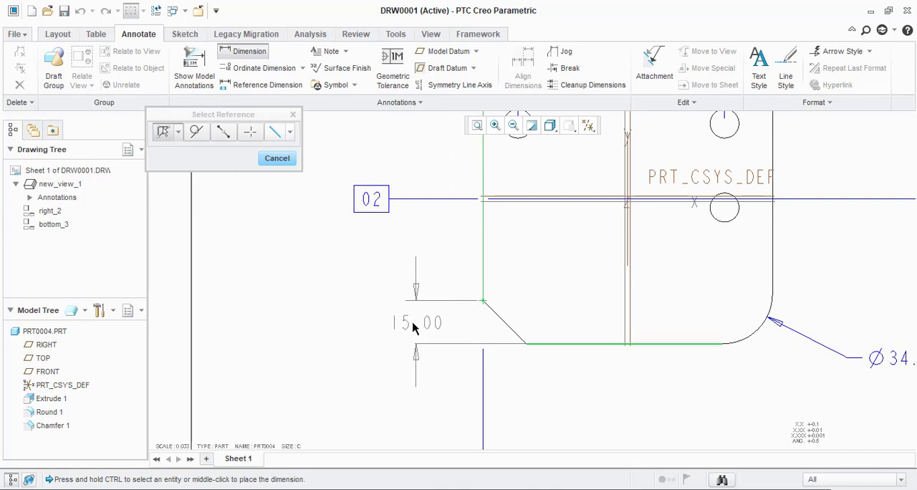
{"action": "middle_click", "coordinate": [389, 328]}
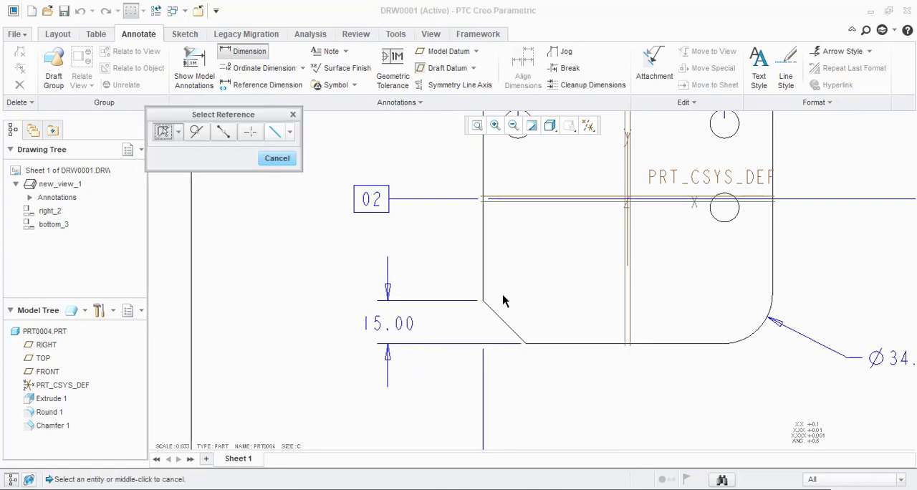
Step: Dimension the angle between the chamfer edge and the front view's bottom edge, placing it outside the chamfer-height dimension, and finish dimensioning
{"action": "left_click", "coordinate": [507, 330]}
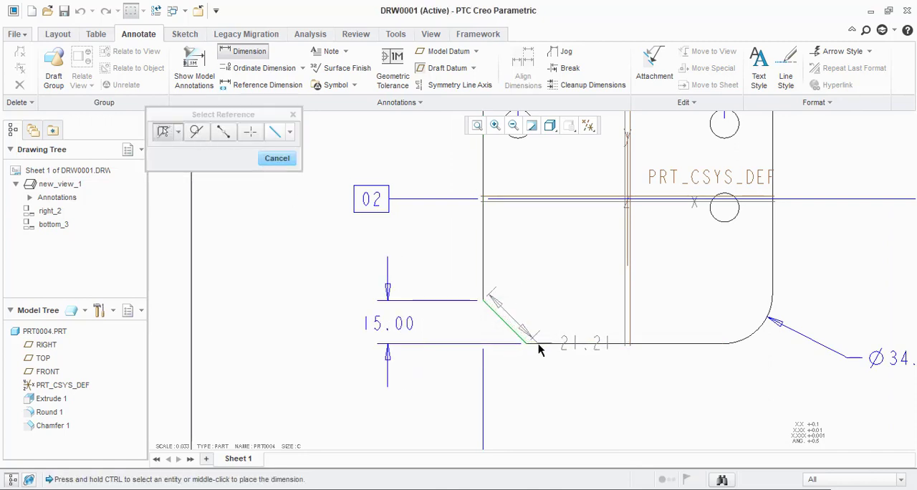
{"action": "left_click", "coordinate": [539, 345], "text": "ctrl"}
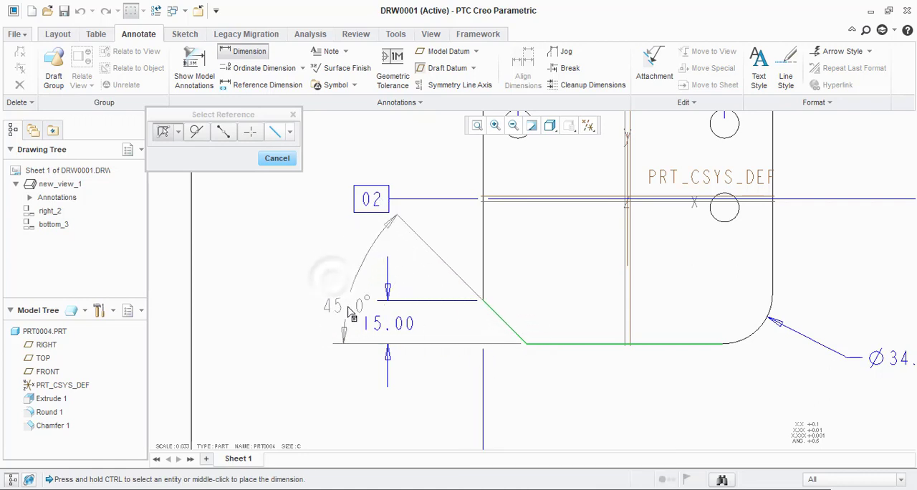
{"action": "middle_click", "coordinate": [341, 285]}
{"action": "scroll", "coordinate": [354, 310], "scroll_direction": "down", "scroll_amount": 3}
{"action": "scroll", "coordinate": [613, 373], "scroll_direction": "up", "scroll_amount": 3}
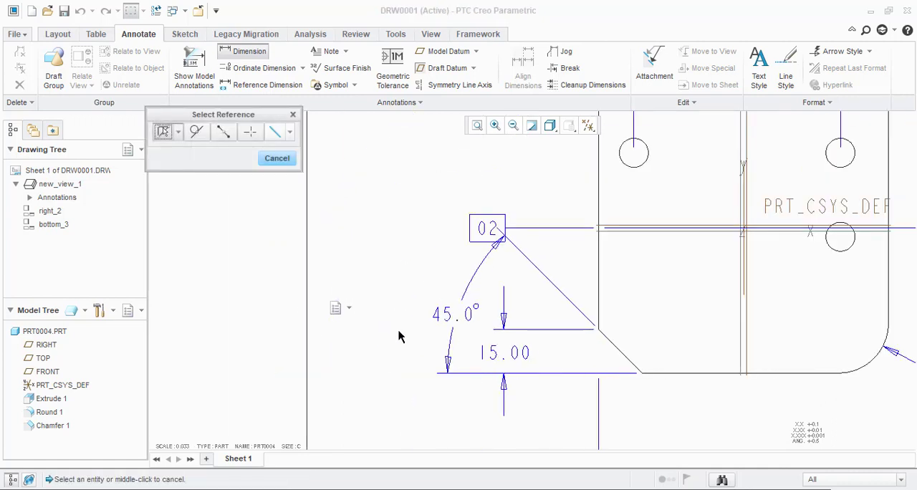
{"action": "middle_click", "coordinate": [398, 331]}
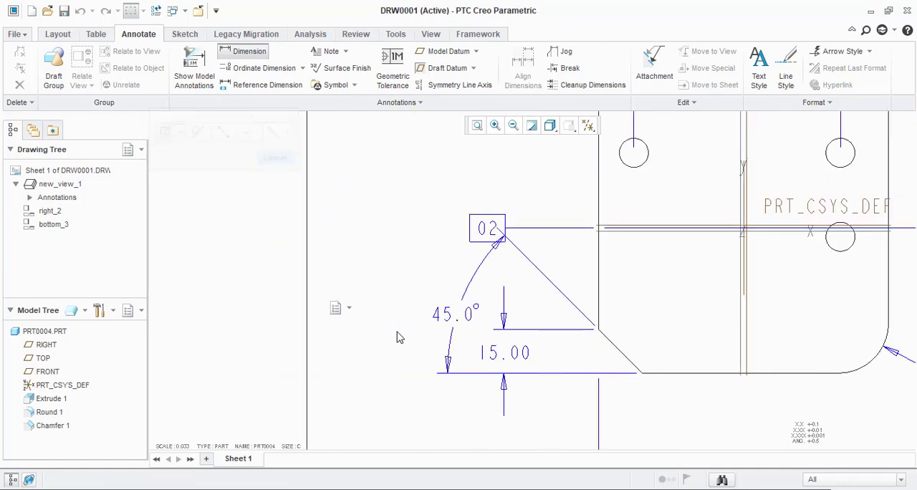
Step: Attach a leader note to the front view's chamfer edge, placing its empty text box below and to the left of the chamfer
{"action": "left_click", "coordinate": [348, 51]}
{"action": "left_click", "coordinate": [345, 140]}
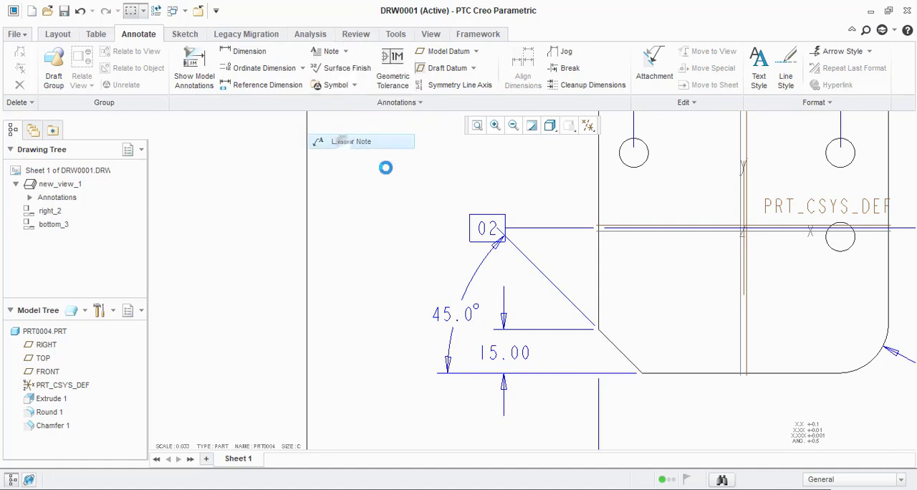
{"action": "left_click", "coordinate": [622, 353]}
{"action": "scroll", "coordinate": [622, 323], "scroll_direction": "down", "scroll_amount": 2}
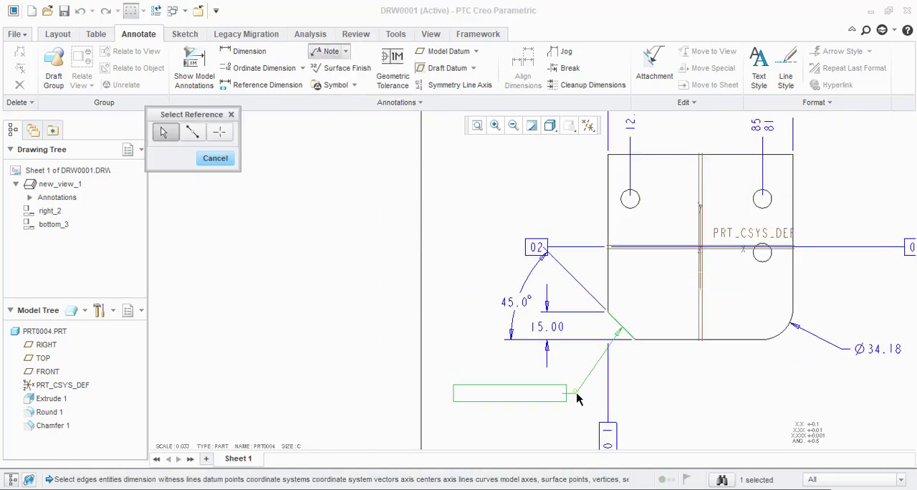
{"action": "middle_click", "coordinate": [575, 403]}
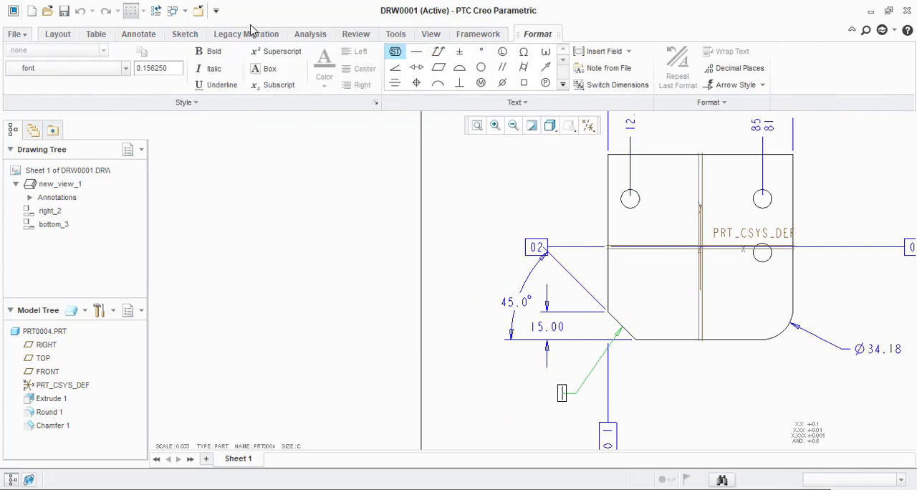
Step: Switch the drawing's dimensions to their symbolic names while the chamfer note is open for editing
{"action": "left_click", "coordinate": [395, 34]}
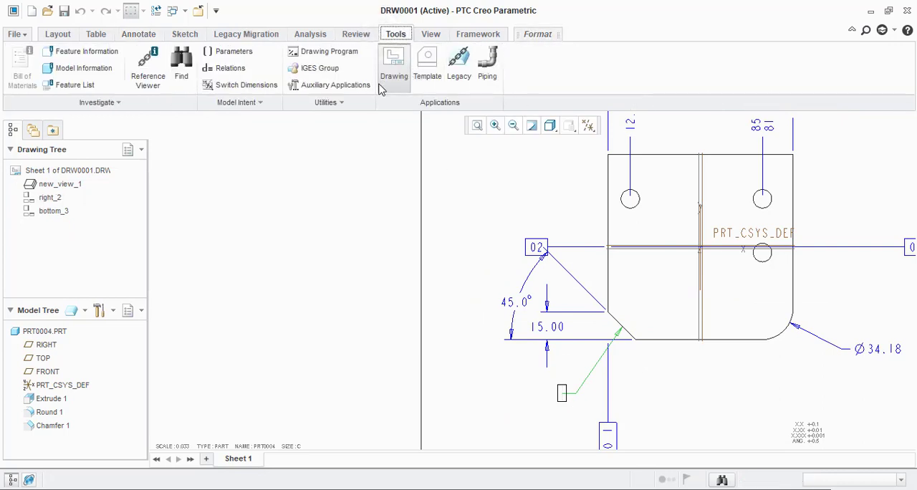
{"action": "left_click", "coordinate": [244, 85]}
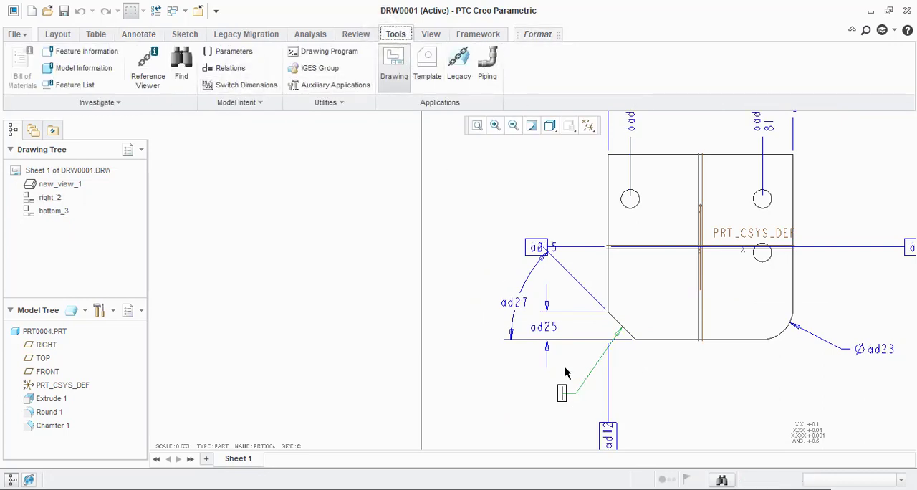
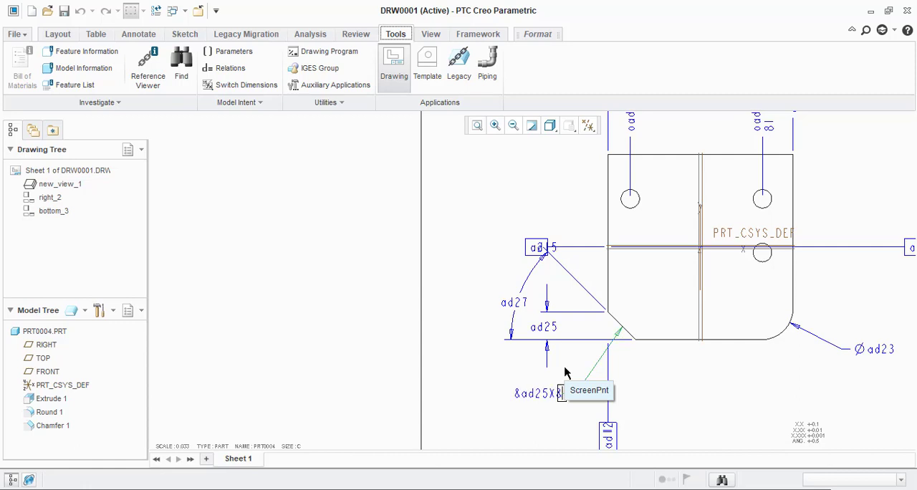
Step: Complete the chamfer note's text as "&ad25X&ad27" and finish editing it
{"action": "type", "text": "ad27"}
{"action": "left_click", "coordinate": [464, 349]}
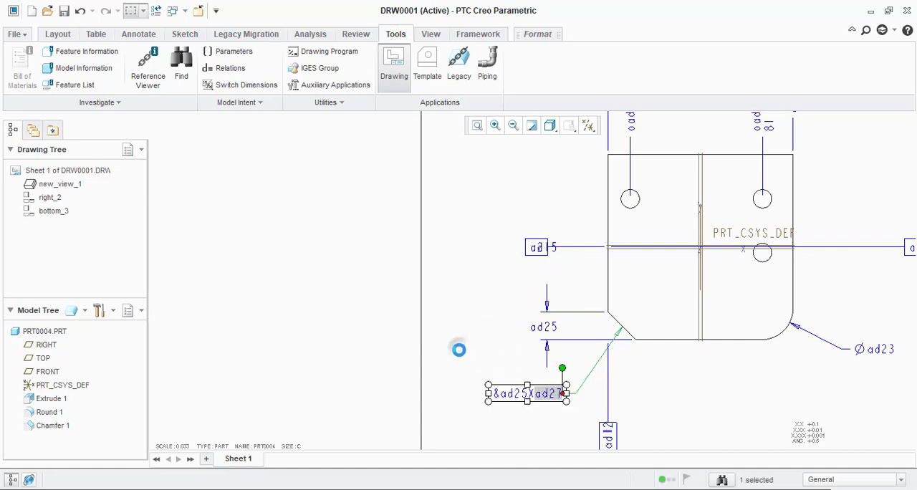
{"action": "left_click", "coordinate": [460, 348]}
{"action": "scroll", "coordinate": [531, 398], "scroll_direction": "down", "scroll_amount": 2}
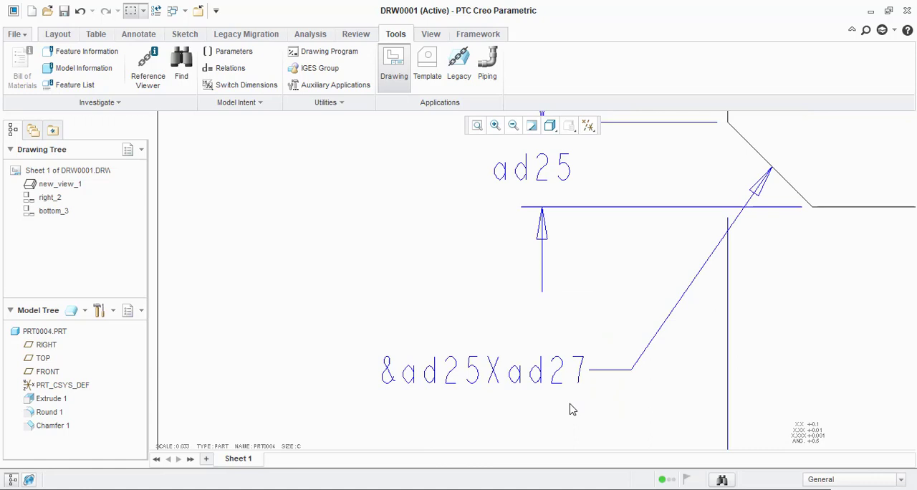
Step: Insert a space on each side of the X in the chamfer note so its text reads "&ad25 X &ad27"
{"action": "double_click", "coordinate": [502, 376]}
{"action": "left_click", "coordinate": [466, 374]}
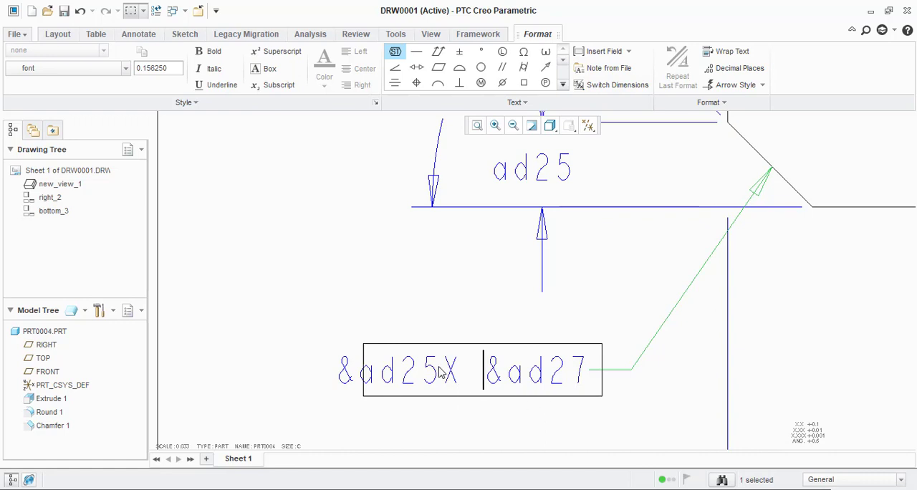
{"action": "key", "text": "BackSpace"}
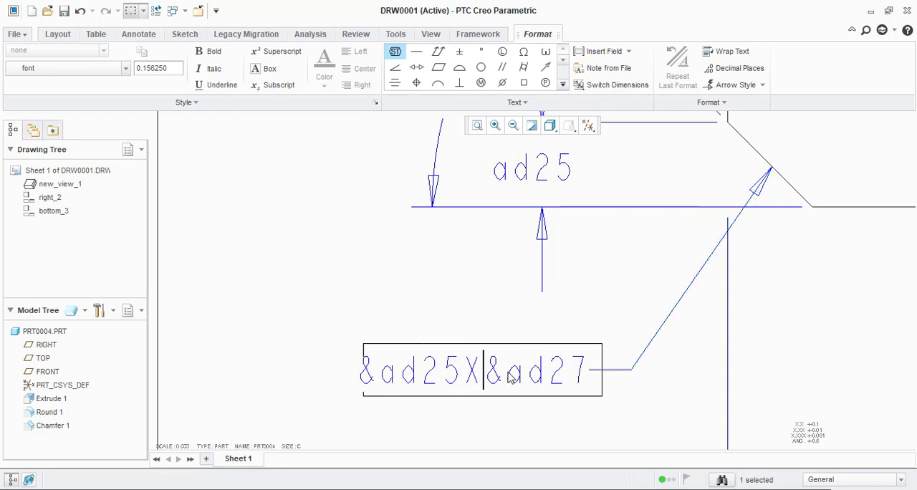
{"action": "key", "text": "Left"}
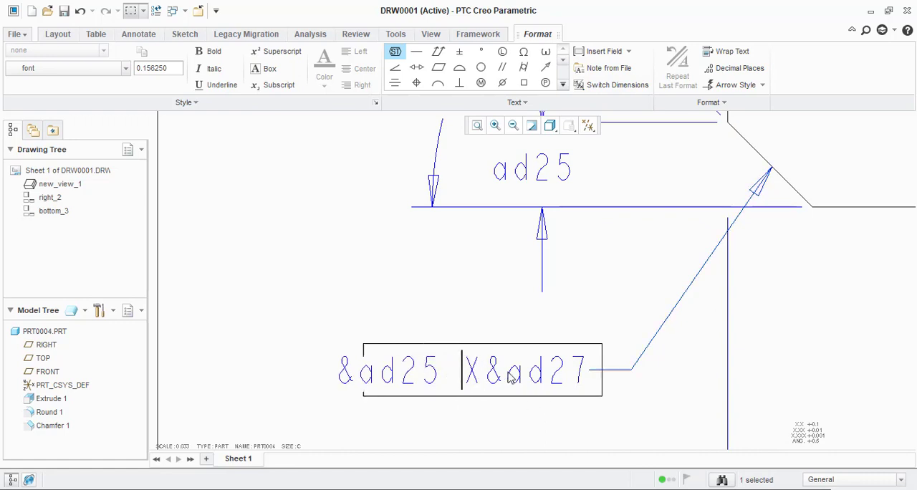
{"action": "left_click", "coordinate": [505, 373]}
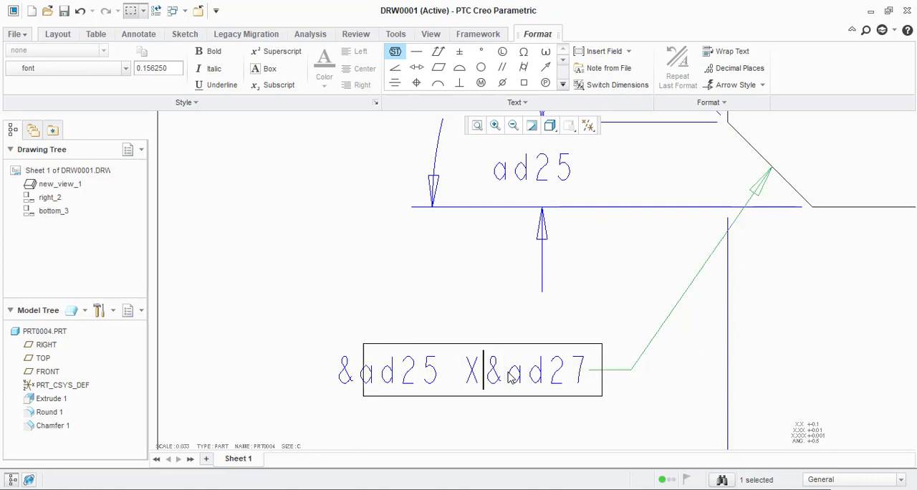
{"action": "left_click", "coordinate": [347, 288]}
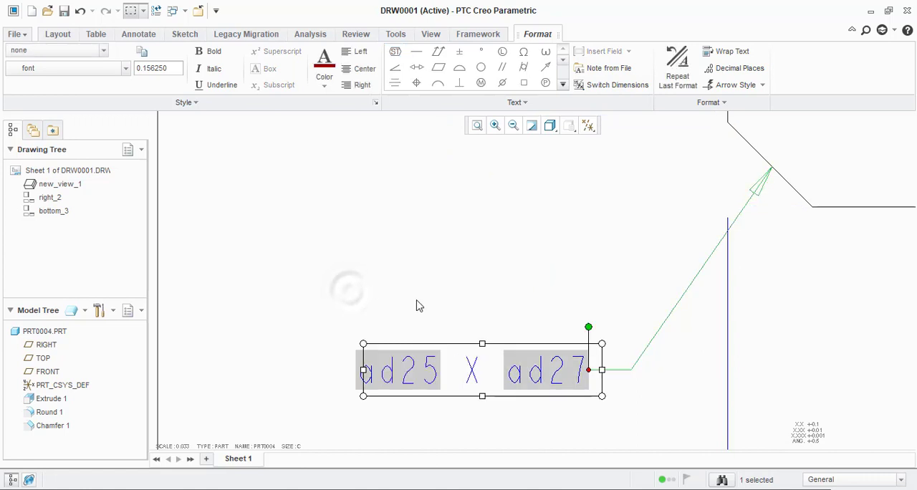
{"action": "scroll", "coordinate": [419, 298], "scroll_direction": "up", "scroll_amount": 3}
{"action": "left_click", "coordinate": [471, 416]}
{"action": "scroll", "coordinate": [487, 385], "scroll_direction": "up", "scroll_amount": 2}
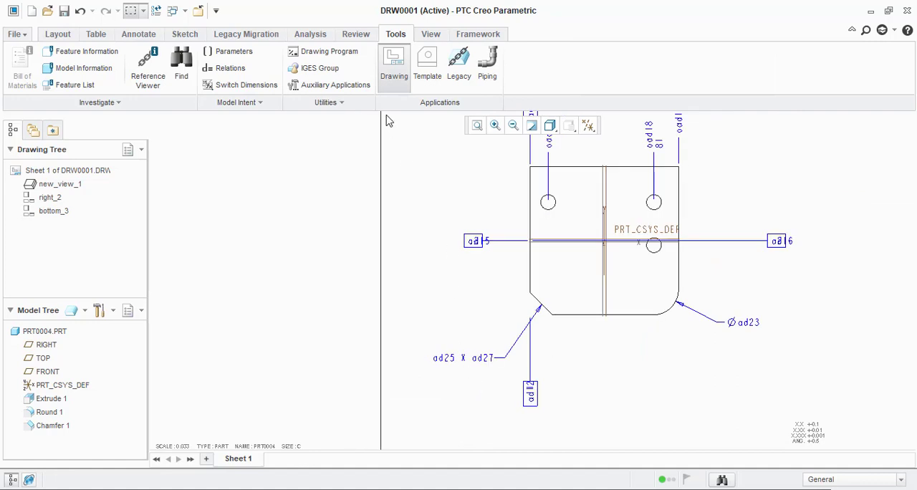
Step: Switch the drawing's dimensions to numeric values, toggling the symbolic names on and off once more to compare the chamfer note
{"action": "left_click", "coordinate": [260, 86]}
{"action": "scroll", "coordinate": [509, 362], "scroll_direction": "down", "scroll_amount": 2}
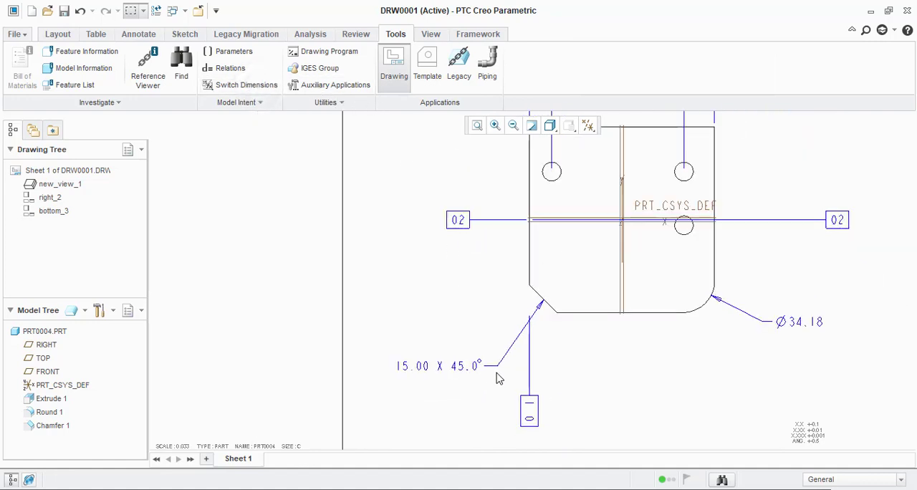
{"action": "scroll", "coordinate": [538, 369], "scroll_direction": "up", "scroll_amount": 5}
{"action": "scroll", "coordinate": [538, 370], "scroll_direction": "down", "scroll_amount": 4}
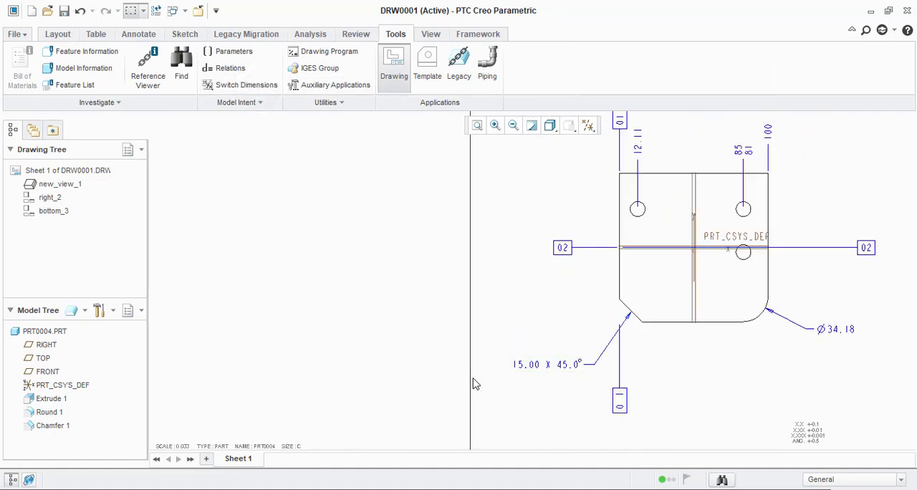
{"action": "scroll", "coordinate": [642, 361], "scroll_direction": "down", "scroll_amount": 2}
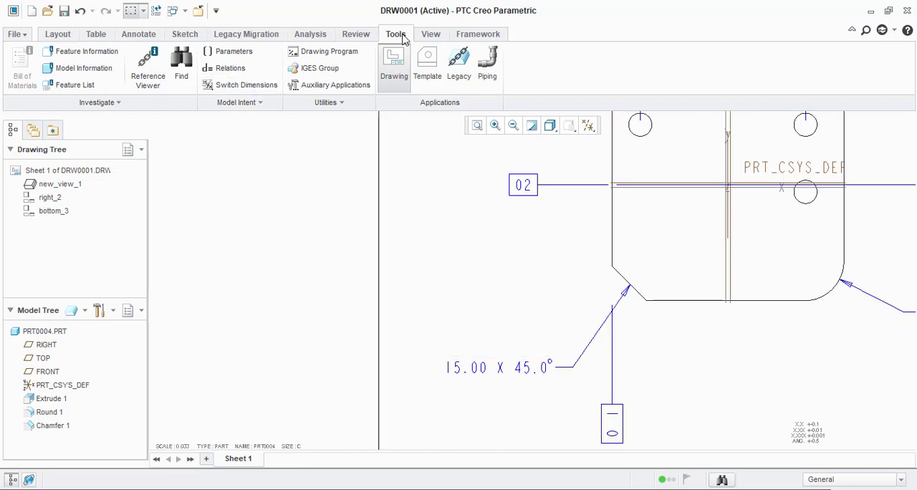
{"action": "left_click", "coordinate": [225, 85]}
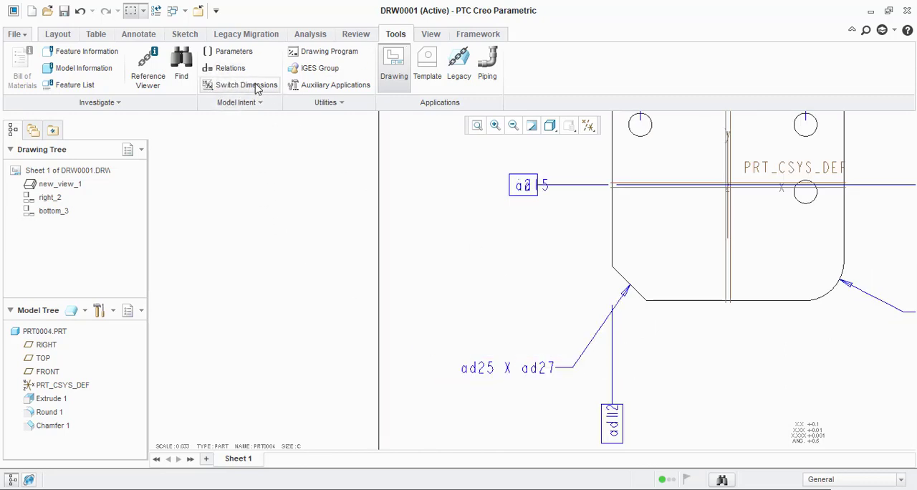
{"action": "left_click", "coordinate": [257, 87]}
{"action": "left_click", "coordinate": [96, 34]}
{"action": "left_click", "coordinate": [57, 34]}
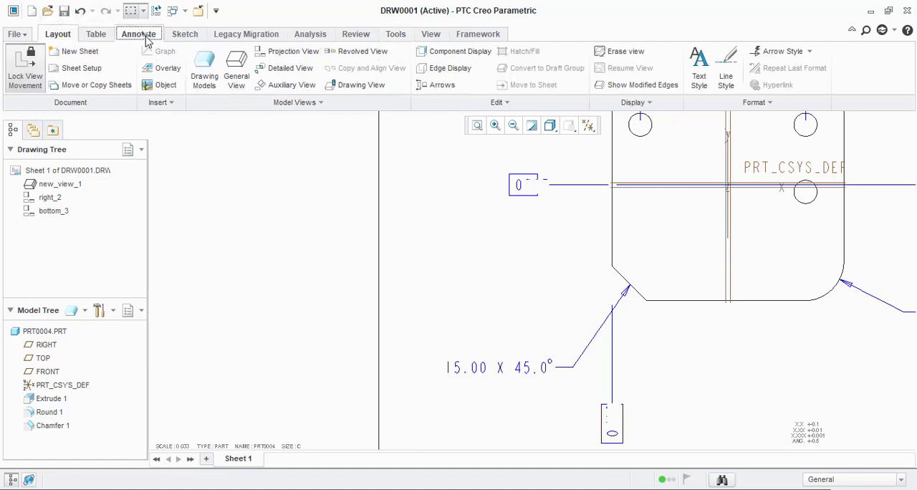
{"action": "left_click", "coordinate": [140, 35]}
{"action": "left_click", "coordinate": [311, 33]}
{"action": "left_click", "coordinate": [336, 51]}
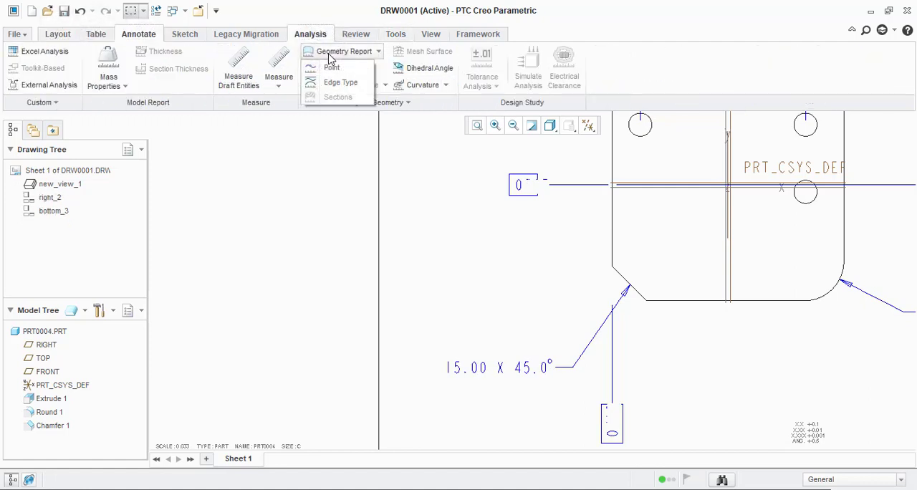
{"action": "left_click", "coordinate": [185, 34]}
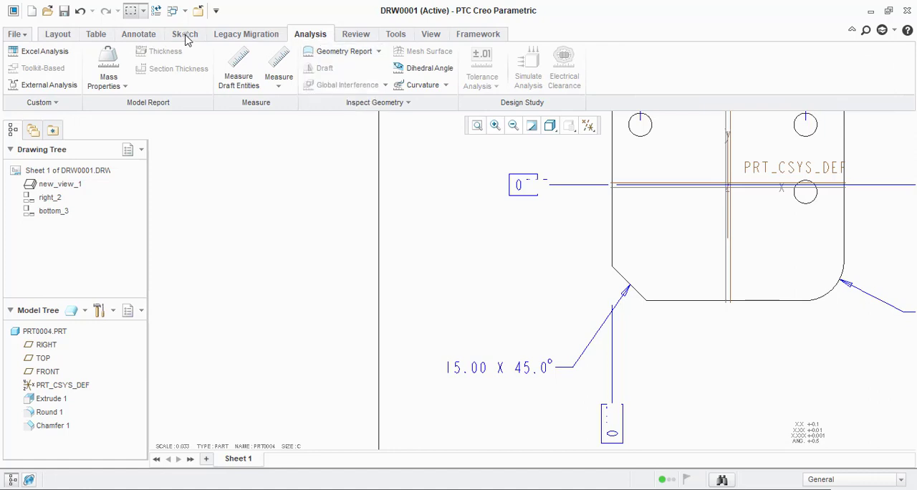
{"action": "left_click", "coordinate": [188, 34]}
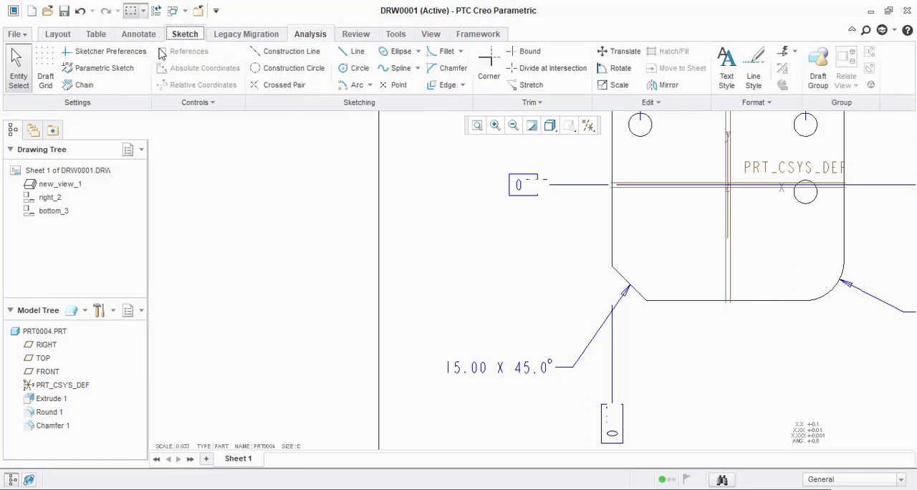
{"action": "left_click", "coordinate": [135, 35]}
{"action": "left_click", "coordinate": [330, 51]}
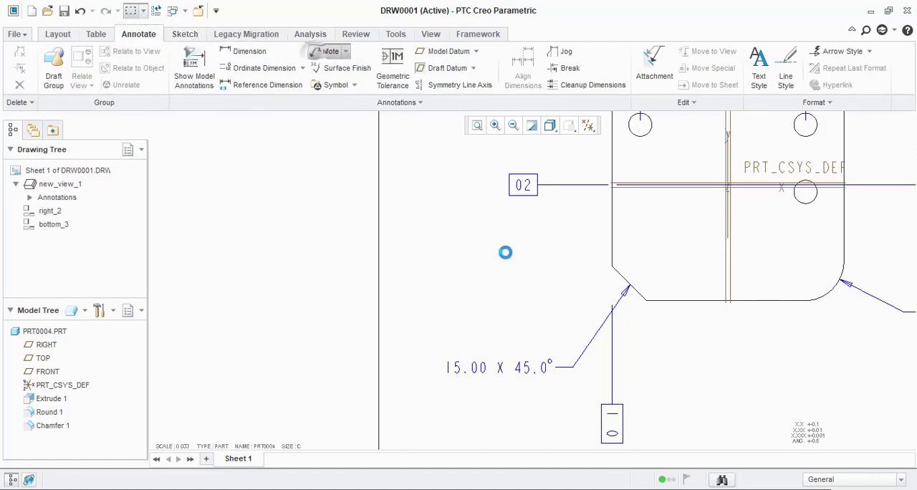
{"action": "left_click", "coordinate": [626, 275]}
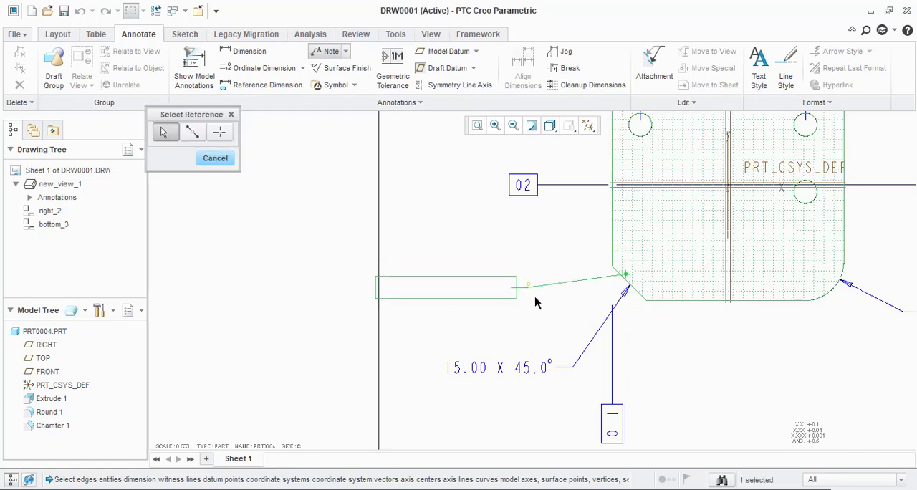
{"action": "middle_click", "coordinate": [545, 303]}
{"action": "scroll", "coordinate": [552, 336], "scroll_direction": "up", "scroll_amount": 1}
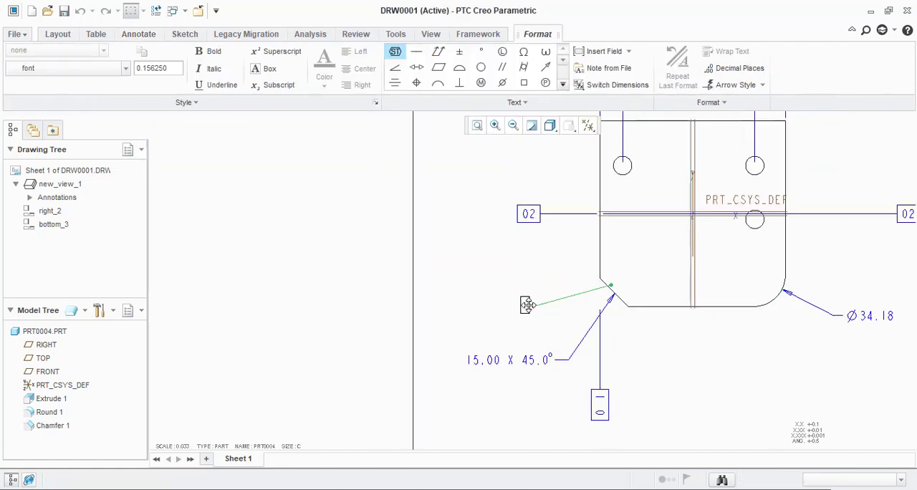
{"action": "scroll", "coordinate": [537, 314], "scroll_direction": "down", "scroll_amount": 2}
{"action": "left_click", "coordinate": [505, 343]}
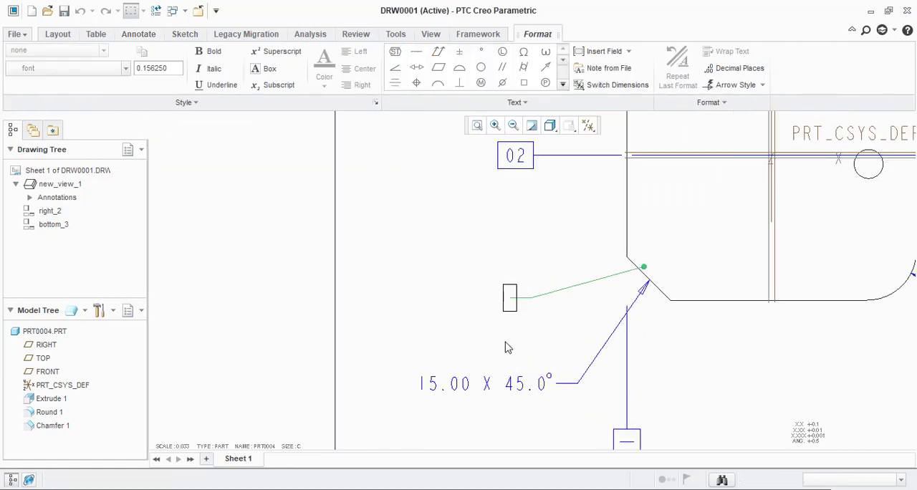
Step: Delete the existing chamfer note and attach a new leader note to the chamfer edge, placed below and to the left of it
{"action": "left_click", "coordinate": [513, 388]}
{"action": "key", "text": "Delete"}
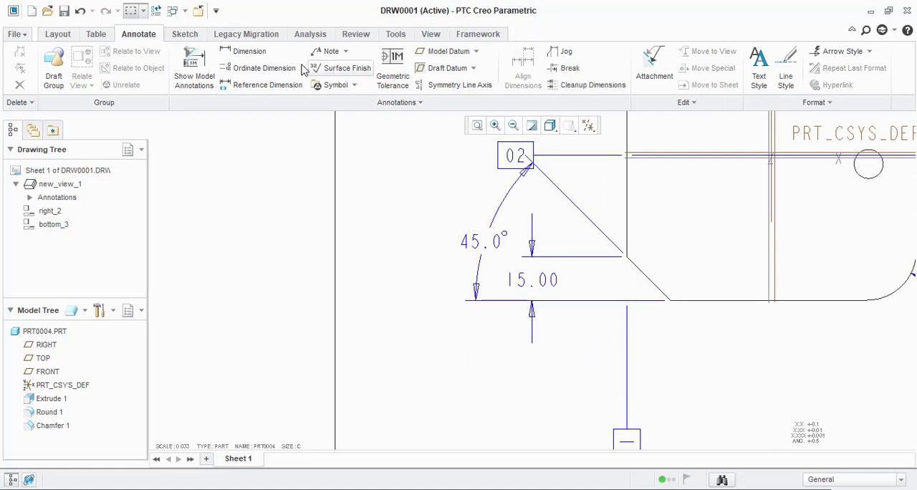
{"action": "left_click", "coordinate": [330, 51]}
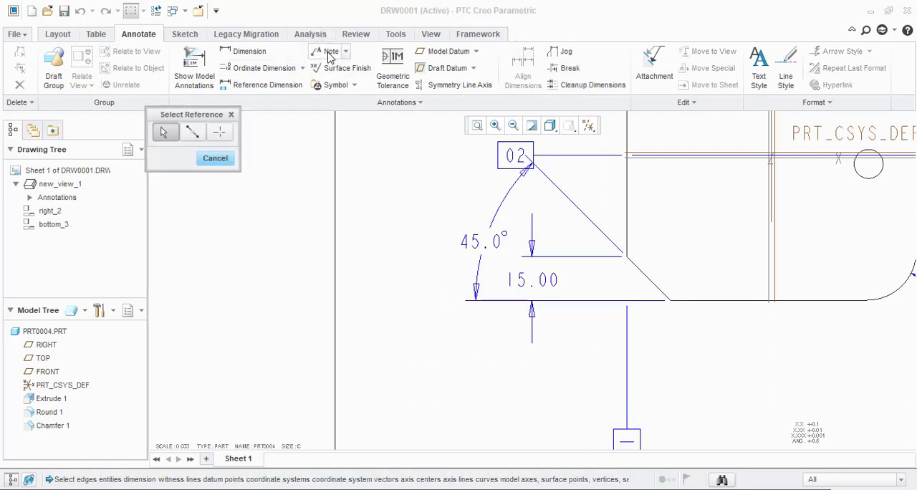
{"action": "left_click", "coordinate": [649, 283]}
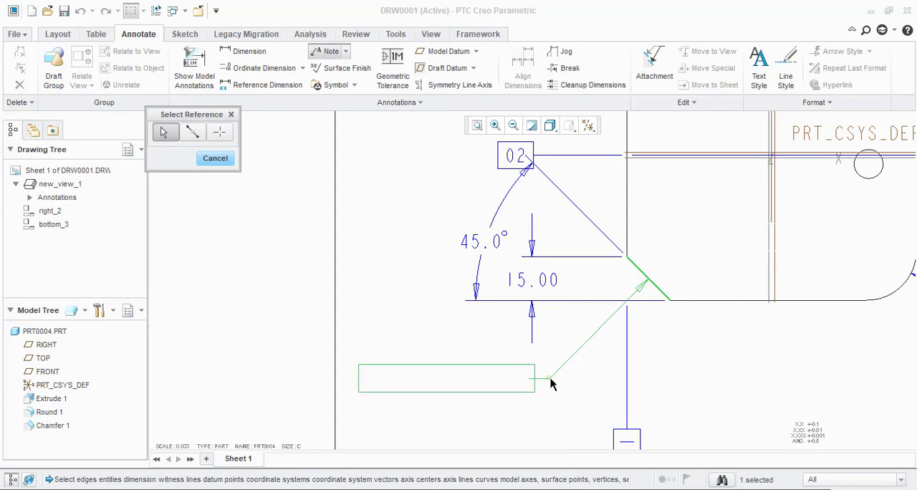
{"action": "middle_click", "coordinate": [550, 384]}
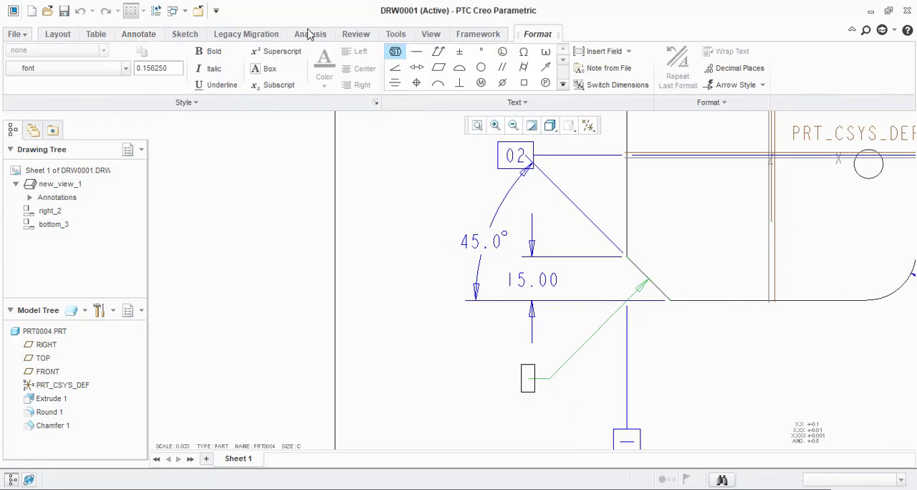
Step: Show the dimensions as symbolic names while the note is open and enter "&ad27Xad25" as its text
{"action": "left_click", "coordinate": [400, 35]}
{"action": "left_click", "coordinate": [263, 85]}
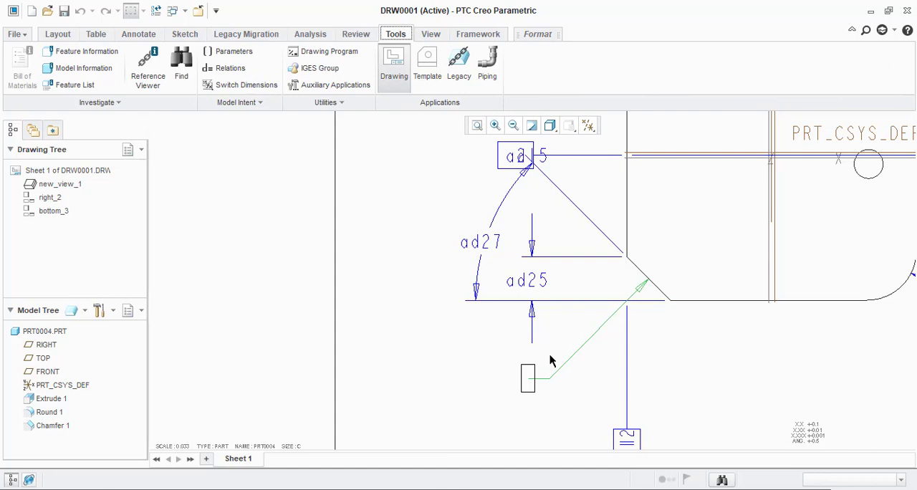
{"action": "type", "text": "&ad27"}
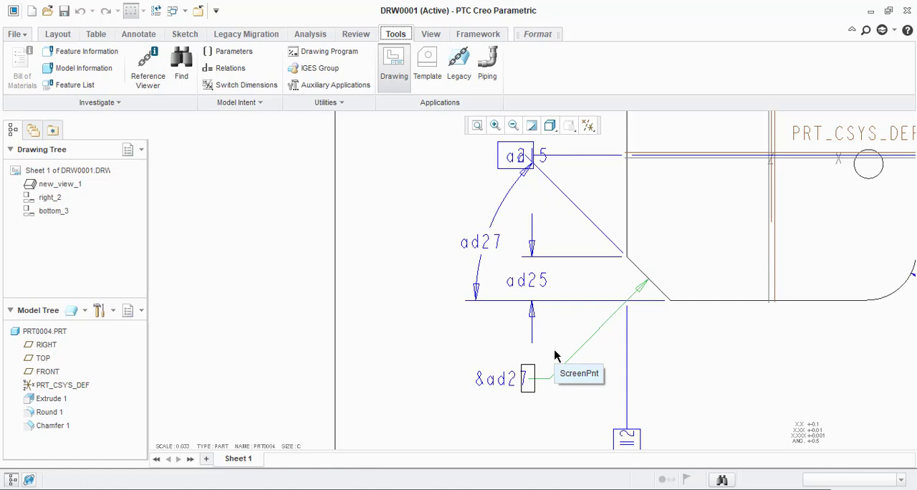
{"action": "type", "text": "Xad2"}
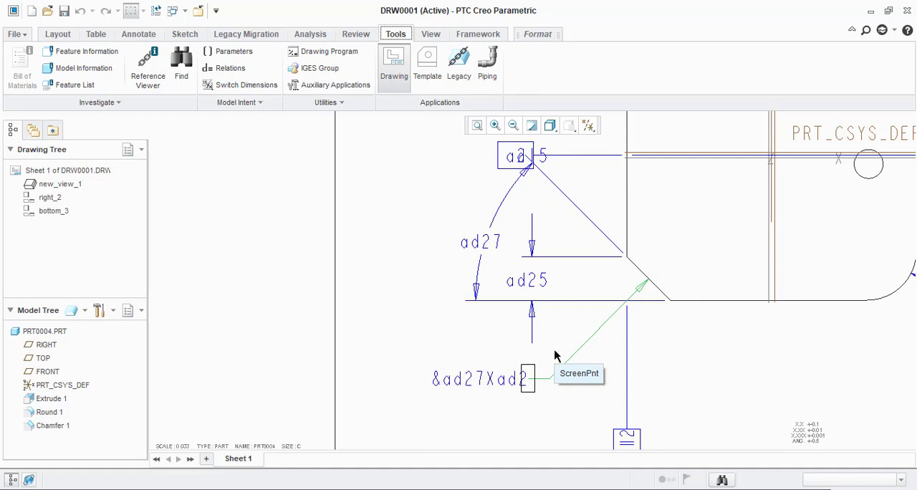
{"action": "type", "text": "5"}
{"action": "left_click", "coordinate": [511, 432]}
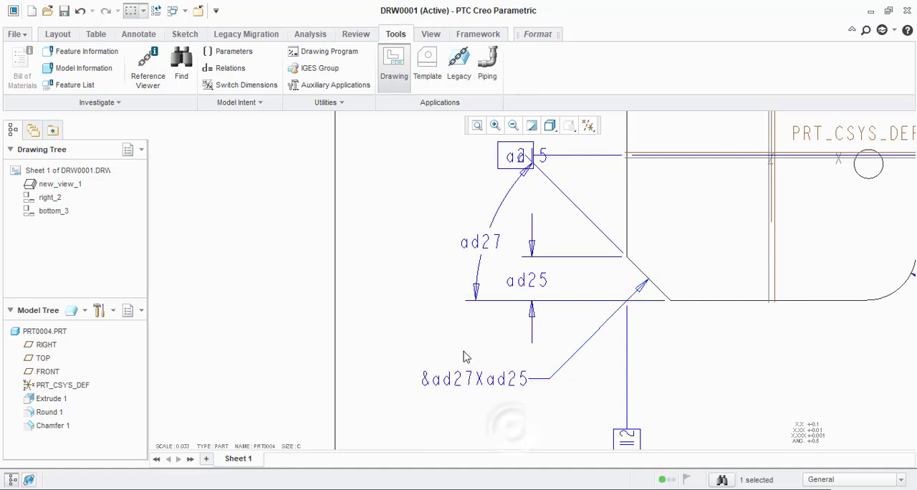
Step: Switch the drawing's dimensions back from symbolic names to numeric values
{"action": "scroll", "coordinate": [464, 356], "scroll_direction": "up", "scroll_amount": 2}
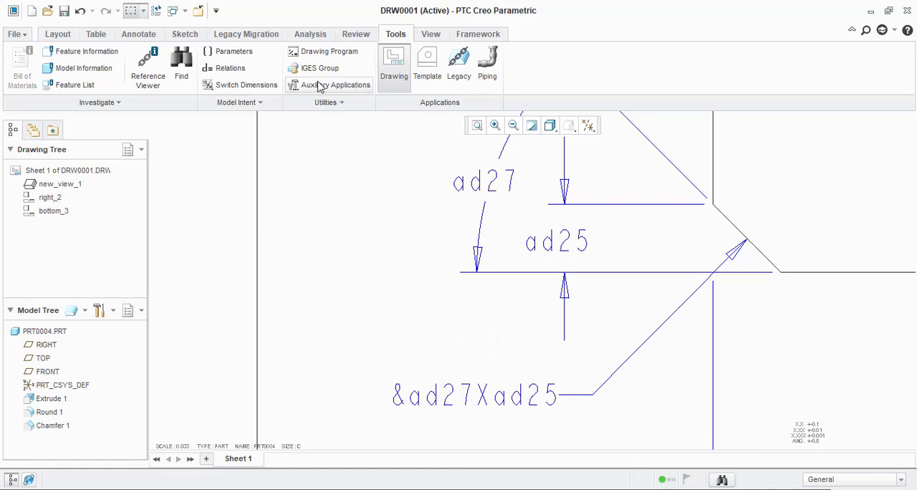
{"action": "left_click", "coordinate": [247, 85]}
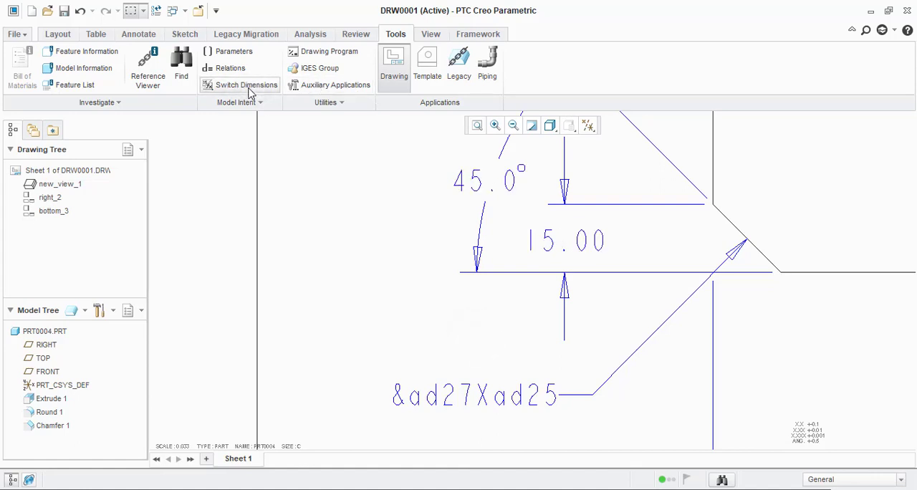
{"action": "left_click", "coordinate": [248, 86]}
{"action": "left_click", "coordinate": [248, 87]}
Step: Edit the new chamfer note, adding a space on each side of the X so its text reads "&ad27 X ad25"
{"action": "double_click", "coordinate": [403, 394]}
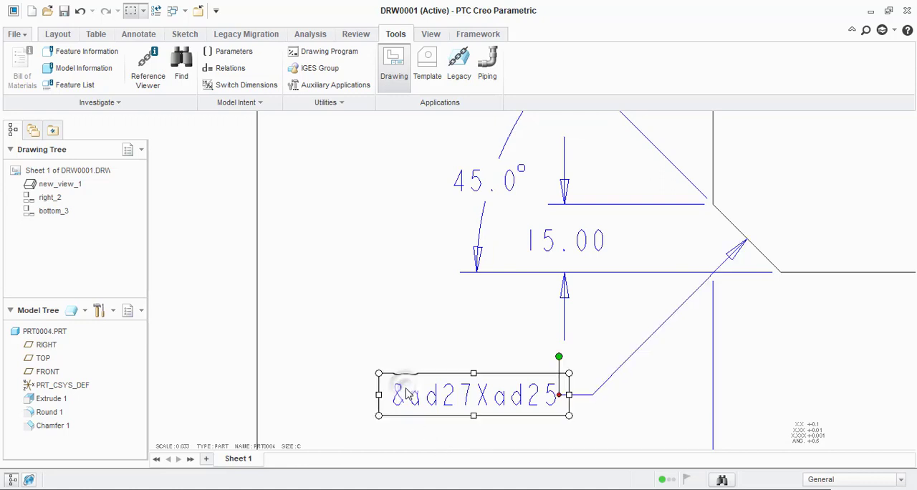
{"action": "key", "text": "BackSpace"}
{"action": "double_click", "coordinate": [464, 402]}
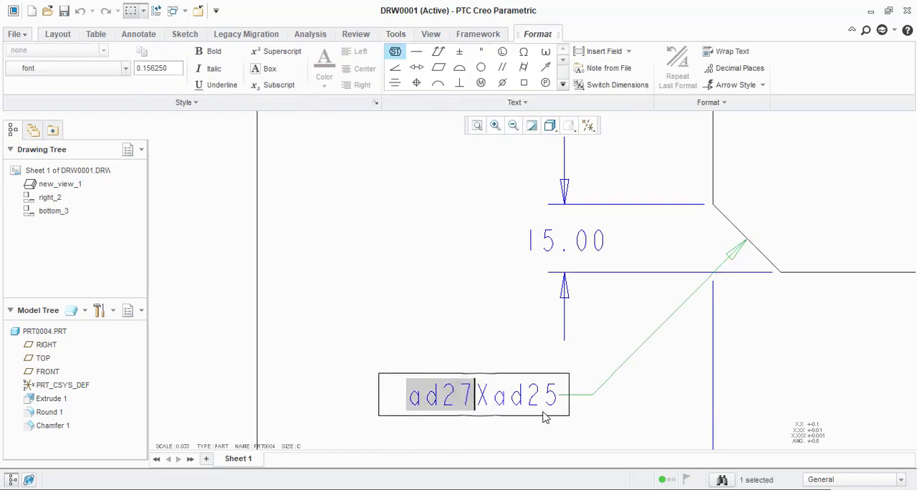
{"action": "key", "text": "Right"}
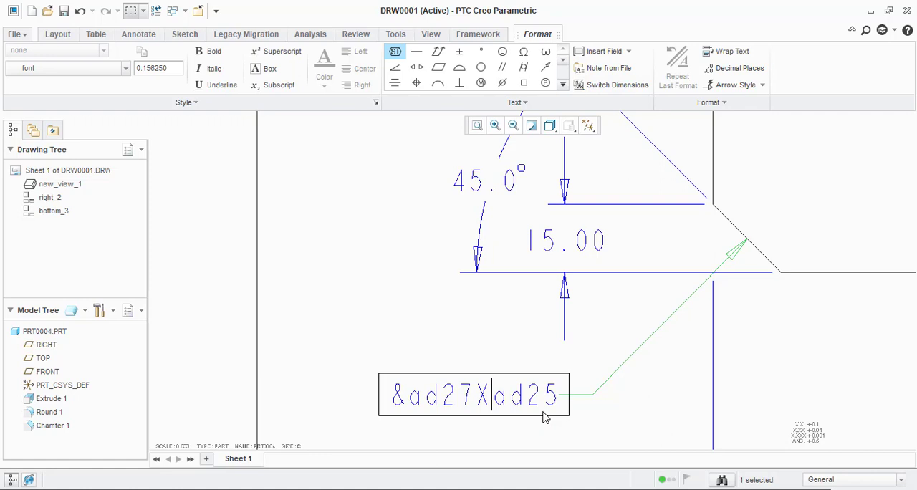
{"action": "key", "text": "Left"}
{"action": "key", "text": "Left"}
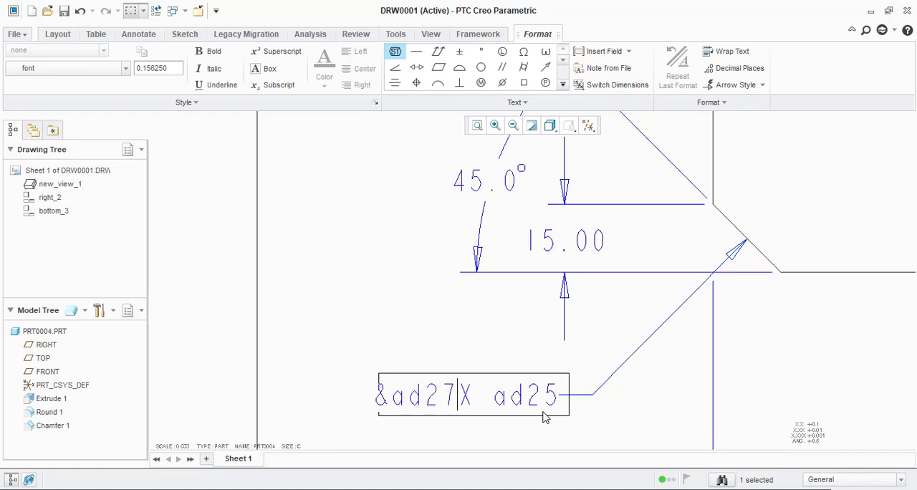
{"action": "key", "text": "Right"}
{"action": "key", "text": "Left"}
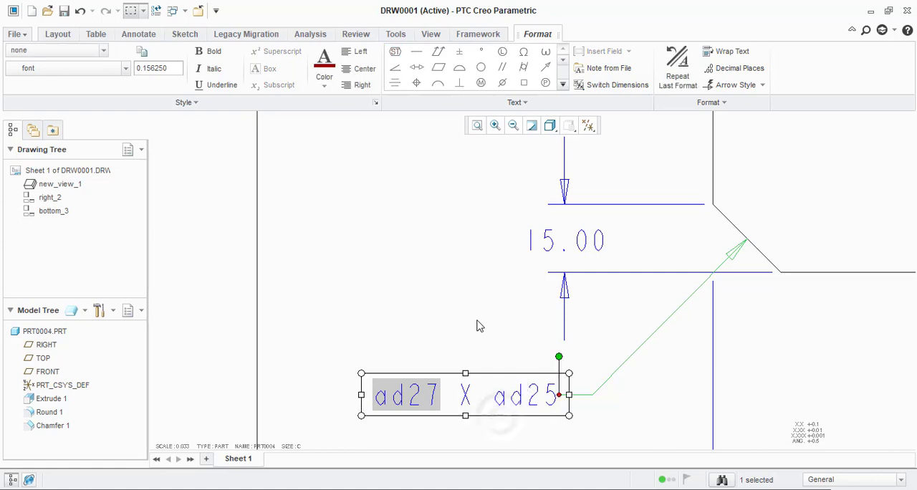
Step: Edit the chamfer note so ad25 is also a linked dimension reference, making its text "&ad27 X &ad25"
{"action": "left_click", "coordinate": [420, 305]}
{"action": "scroll", "coordinate": [433, 324], "scroll_direction": "down", "scroll_amount": 4}
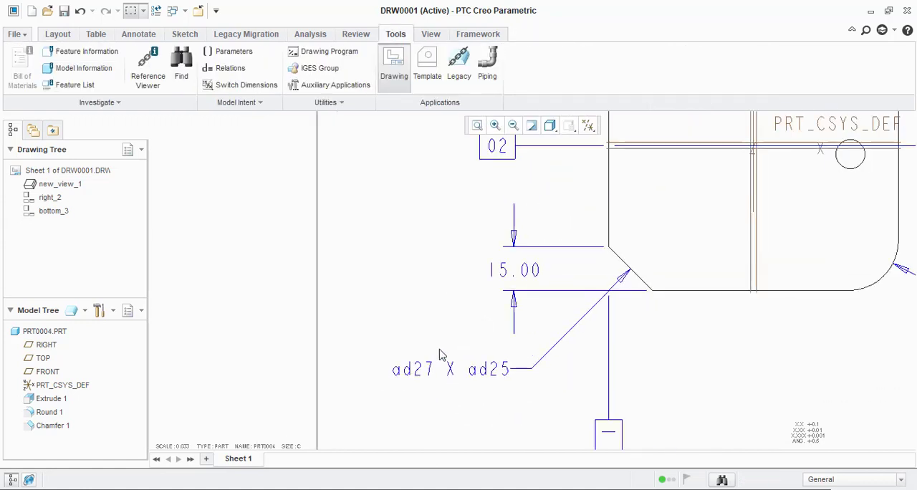
{"action": "left_click", "coordinate": [481, 374]}
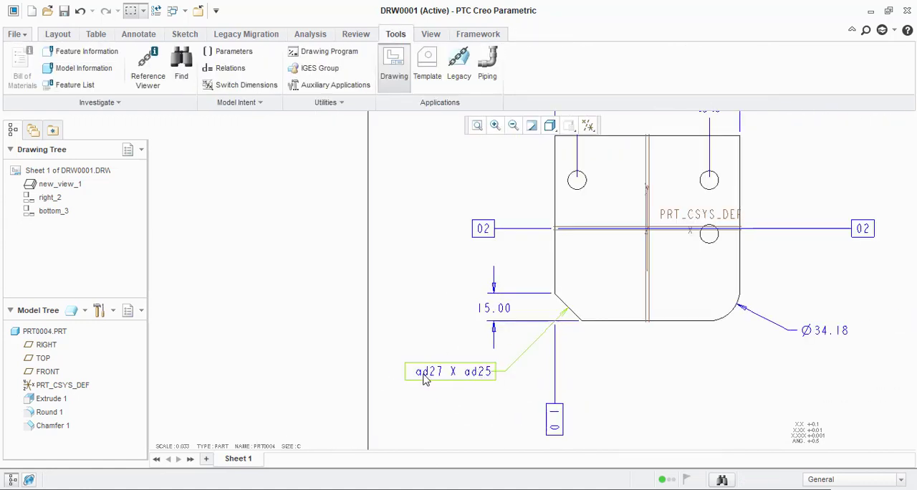
{"action": "scroll", "coordinate": [425, 380], "scroll_direction": "up", "scroll_amount": 4}
{"action": "double_click", "coordinate": [466, 374]}
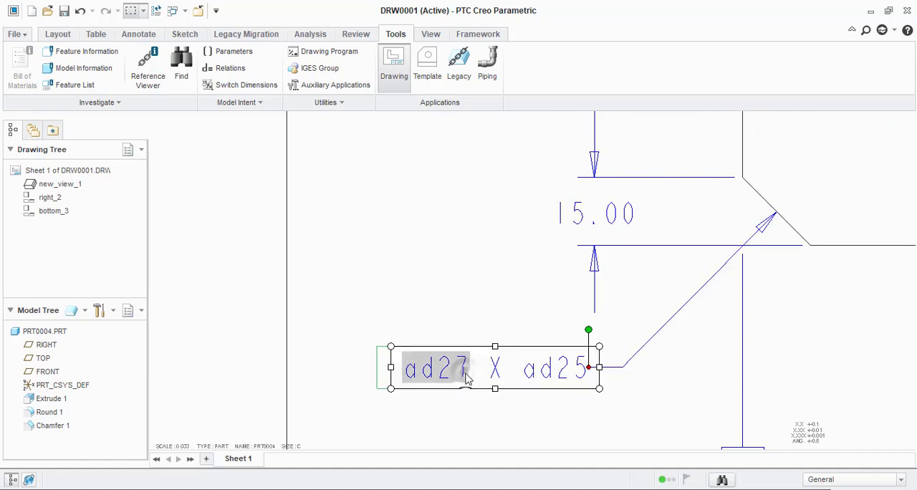
{"action": "left_click", "coordinate": [403, 368]}
{"action": "key", "text": "Right"}
{"action": "key", "text": "Right"}
{"action": "key", "text": "Right"}
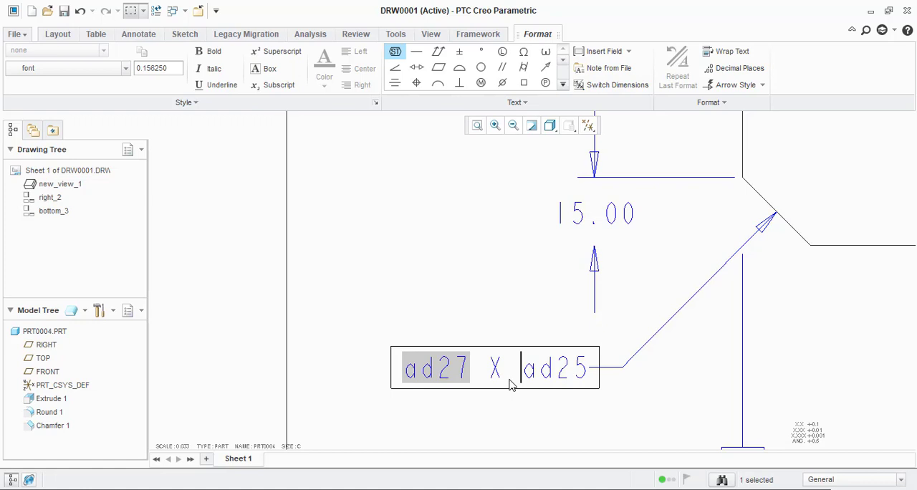
{"action": "left_click", "coordinate": [514, 428]}
{"action": "scroll", "coordinate": [508, 419], "scroll_direction": "down", "scroll_amount": 3}
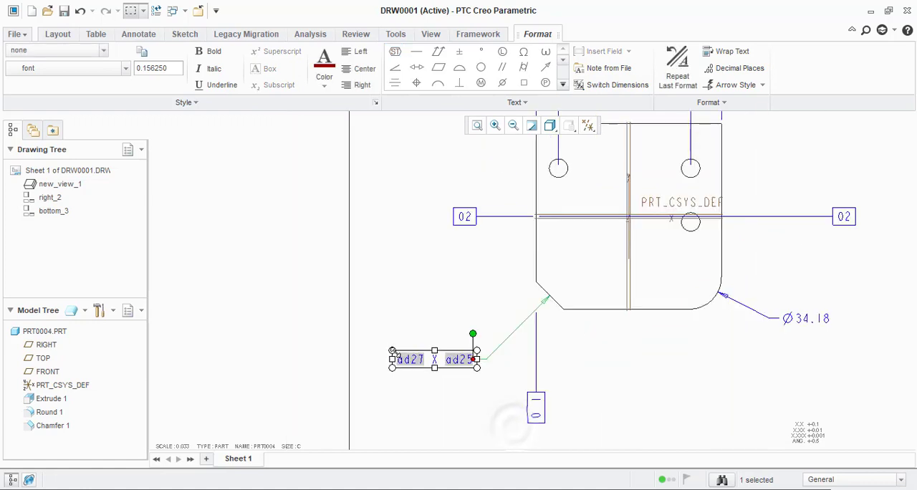
{"action": "left_click", "coordinate": [462, 401]}
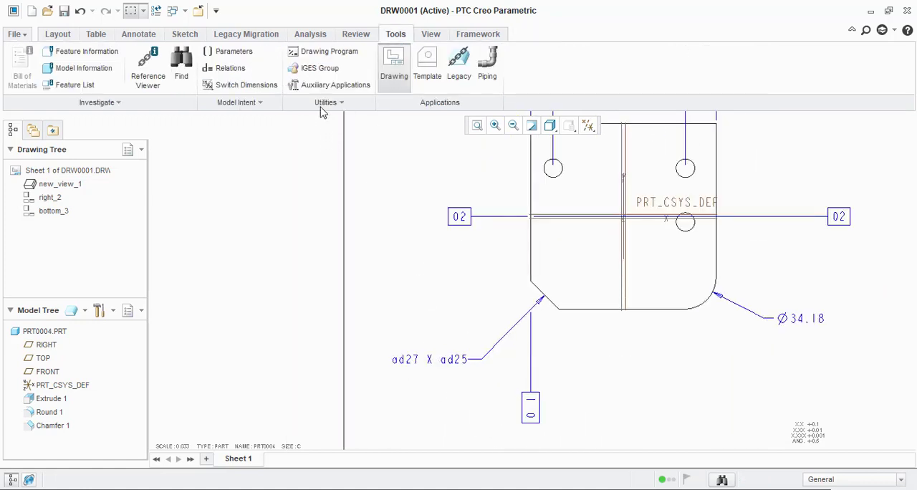
Step: Switch the drawing's dimensions to symbolic names and back to numeric values to refresh the chamfer note
{"action": "left_click", "coordinate": [219, 85]}
{"action": "scroll", "coordinate": [412, 332], "scroll_direction": "down", "scroll_amount": 1}
{"action": "scroll", "coordinate": [412, 332], "scroll_direction": "up", "scroll_amount": 3}
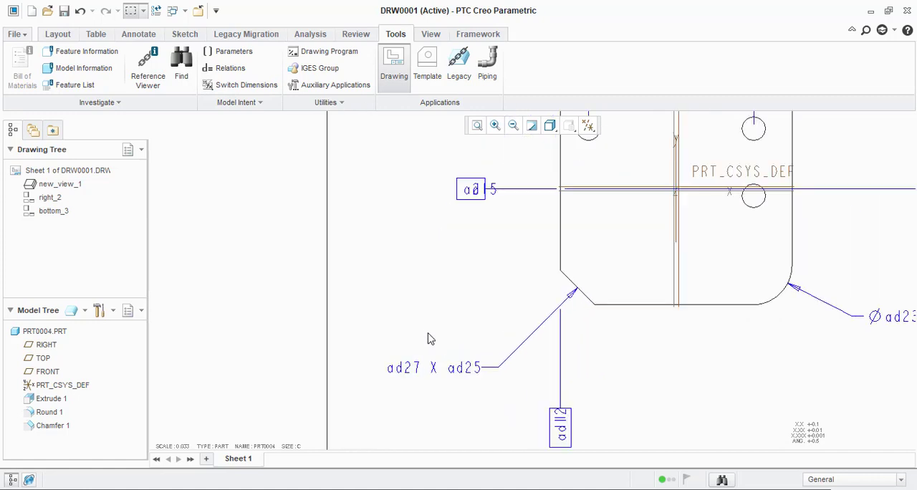
{"action": "scroll", "coordinate": [425, 327], "scroll_direction": "down", "scroll_amount": 3}
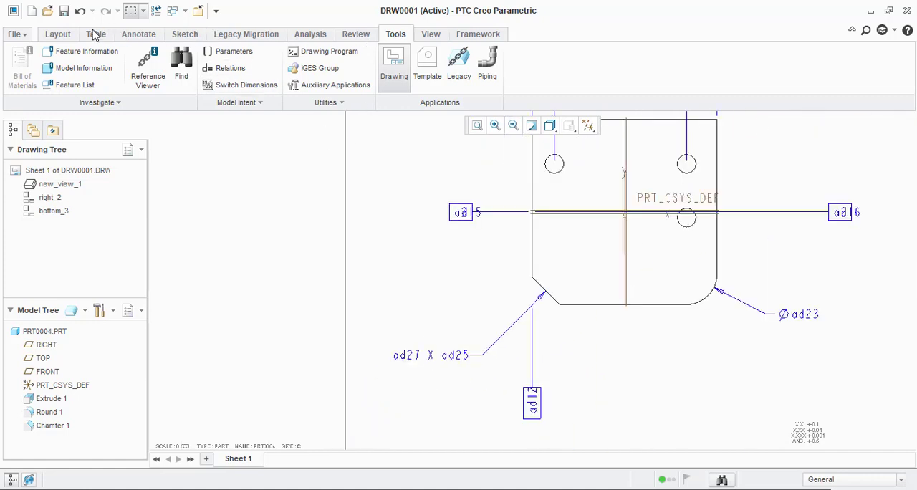
{"action": "left_click", "coordinate": [246, 85]}
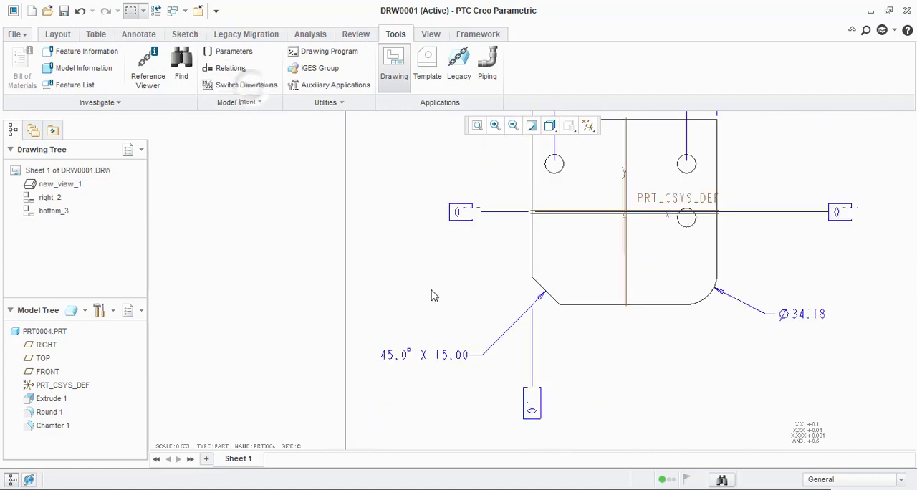
Step: Examine the chamfer note and dimensions on the main view, and the edges shown in the bottom view
{"action": "scroll", "coordinate": [440, 300], "scroll_direction": "down", "scroll_amount": 1}
{"action": "scroll", "coordinate": [589, 368], "scroll_direction": "down", "scroll_amount": 2}
{"action": "scroll", "coordinate": [594, 290], "scroll_direction": "up", "scroll_amount": 2}
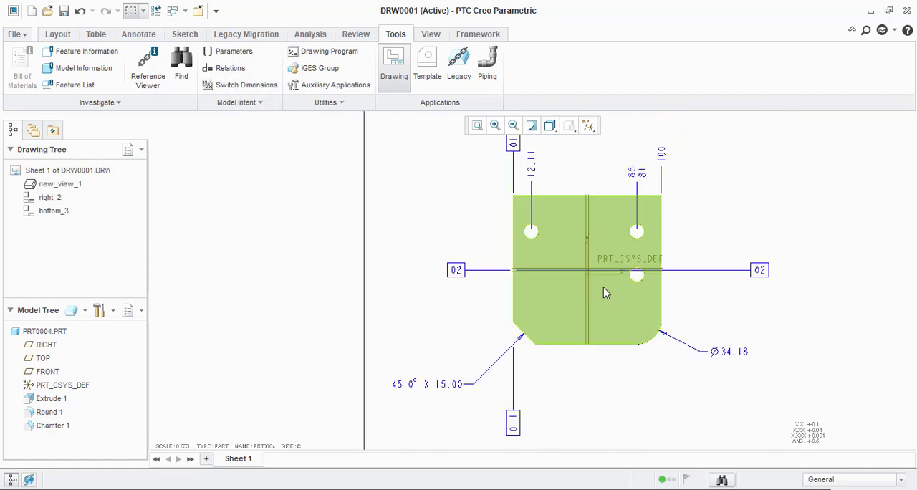
{"action": "scroll", "coordinate": [505, 297], "scroll_direction": "down", "scroll_amount": 2}
{"action": "scroll", "coordinate": [579, 303], "scroll_direction": "up", "scroll_amount": 2}
{"action": "scroll", "coordinate": [550, 329], "scroll_direction": "down", "scroll_amount": 2}
{"action": "scroll", "coordinate": [505, 297], "scroll_direction": "up", "scroll_amount": 1}
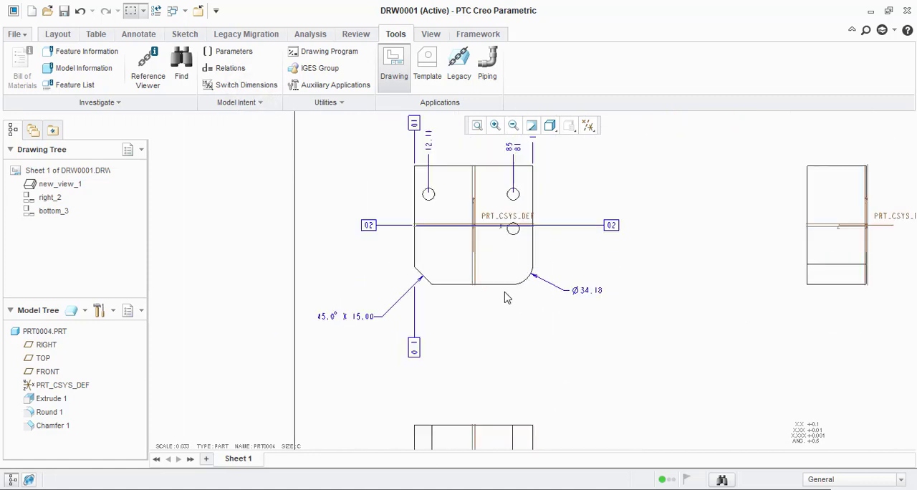
{"action": "scroll", "coordinate": [512, 297], "scroll_direction": "down", "scroll_amount": 1}
{"action": "scroll", "coordinate": [513, 296], "scroll_direction": "down", "scroll_amount": 1}
{"action": "scroll", "coordinate": [508, 351], "scroll_direction": "up", "scroll_amount": 8}
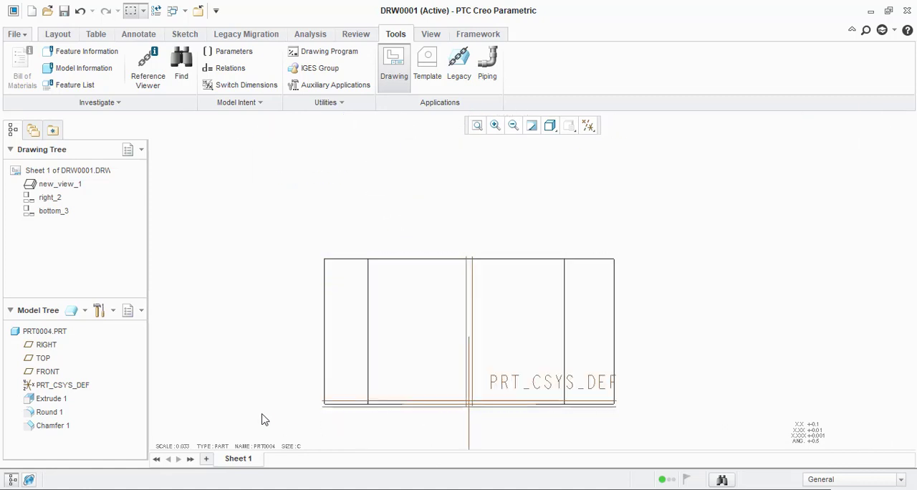
{"action": "scroll", "coordinate": [274, 356], "scroll_direction": "down", "scroll_amount": 1}
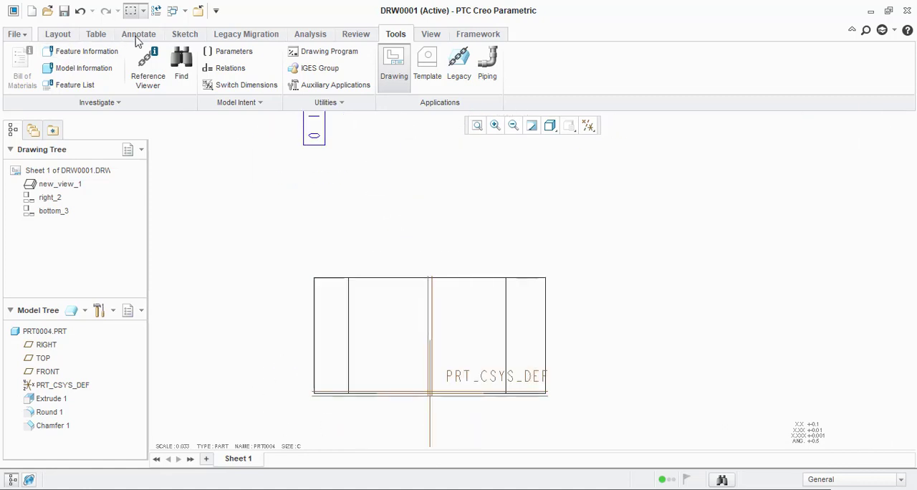
Step: Set the bottom_3 view's tangent edges display style to Solid and apply it
{"action": "left_click", "coordinate": [62, 35]}
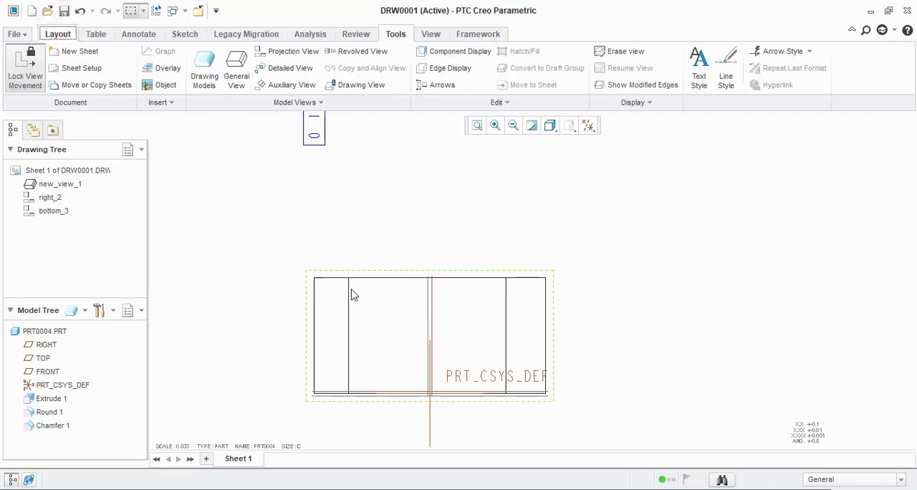
{"action": "left_click", "coordinate": [407, 337]}
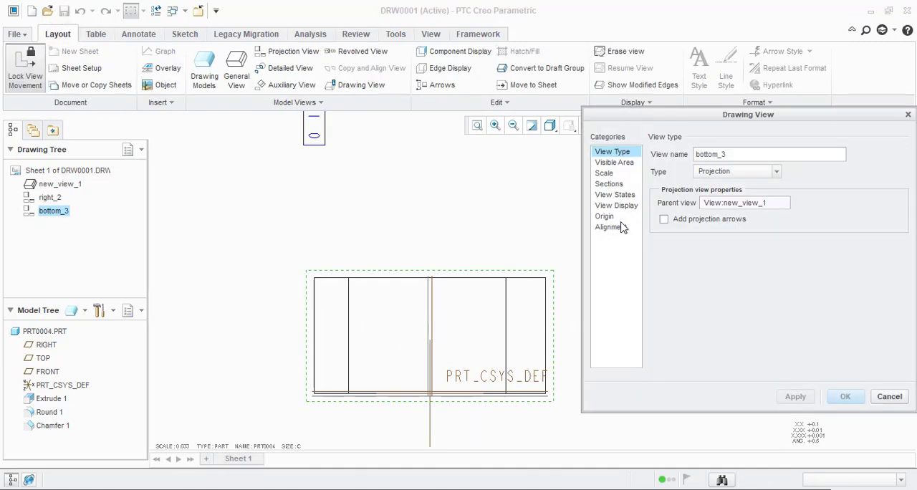
{"action": "left_click", "coordinate": [616, 207]}
{"action": "left_click", "coordinate": [760, 192]}
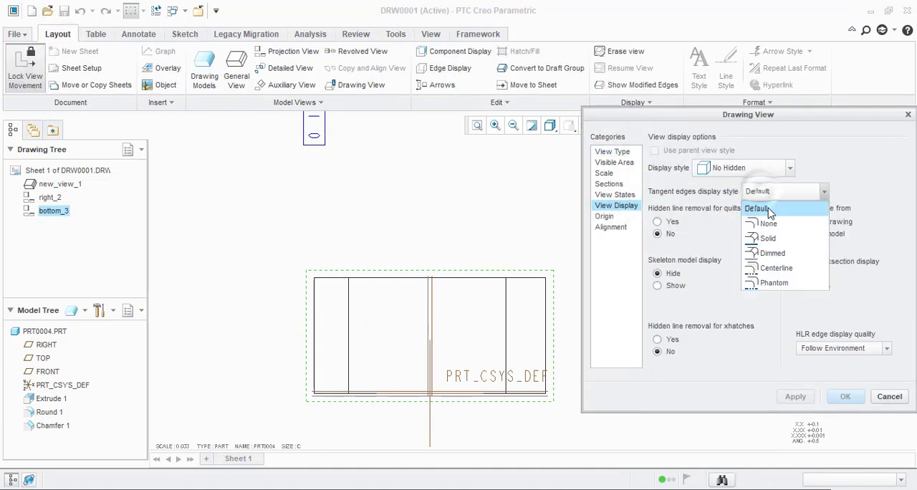
{"action": "left_click", "coordinate": [770, 238]}
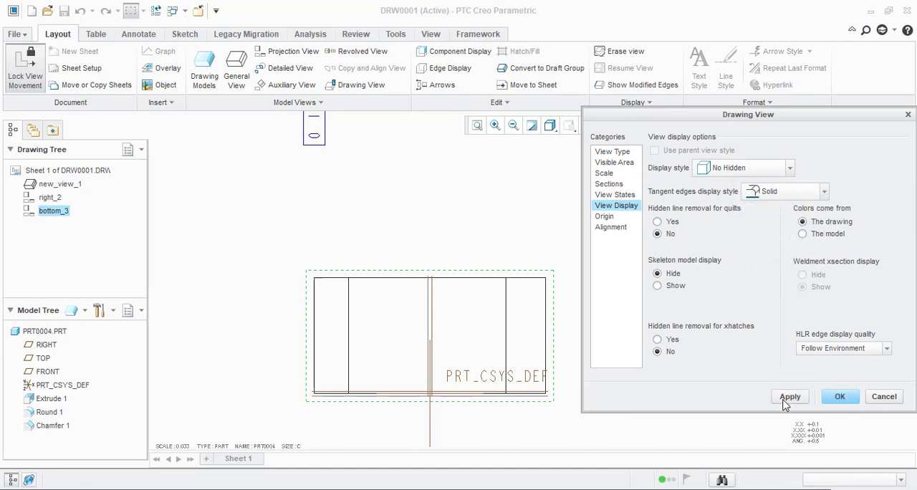
{"action": "left_click", "coordinate": [788, 397]}
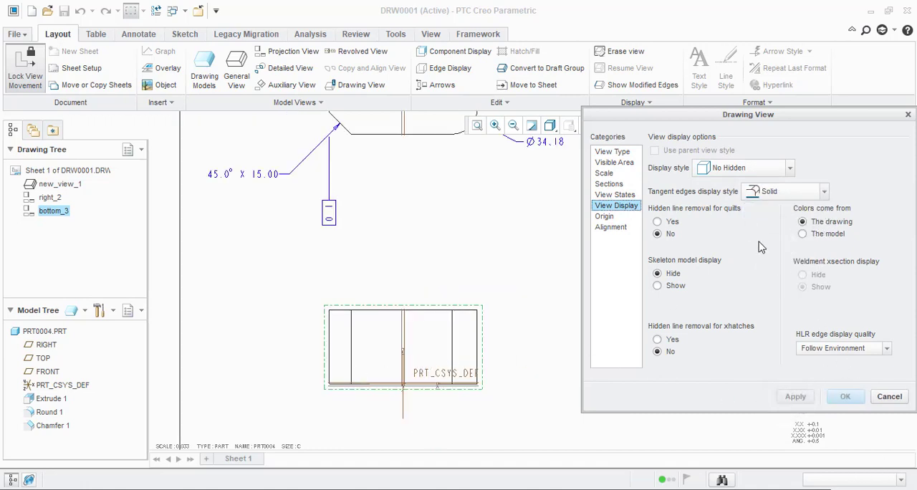
Step: Apply the Centerline tangent edges display style to the bottom_3 view
{"action": "left_click", "coordinate": [764, 192]}
{"action": "left_click", "coordinate": [770, 264]}
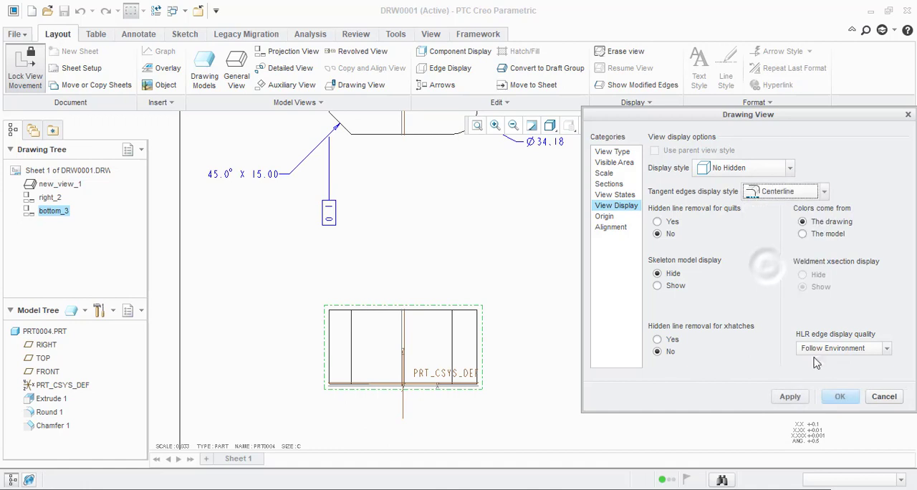
{"action": "left_click", "coordinate": [790, 399]}
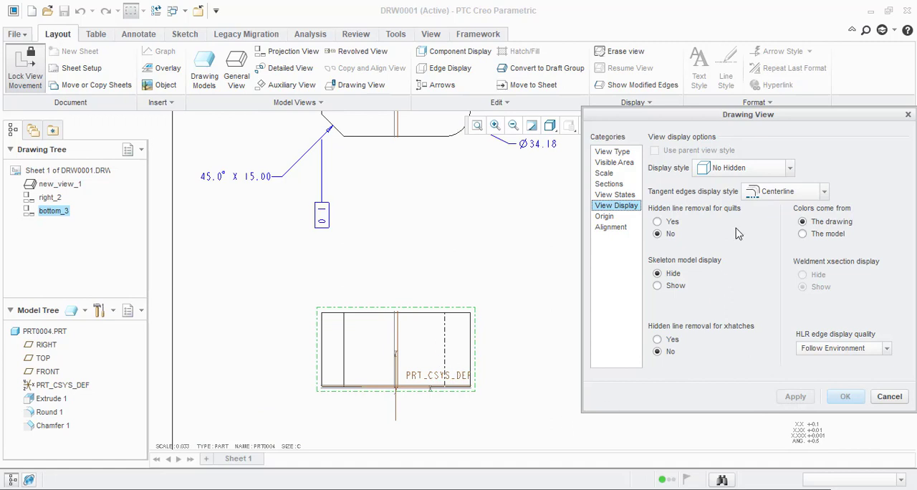
{"action": "left_click", "coordinate": [770, 194]}
{"action": "left_click", "coordinate": [764, 262]}
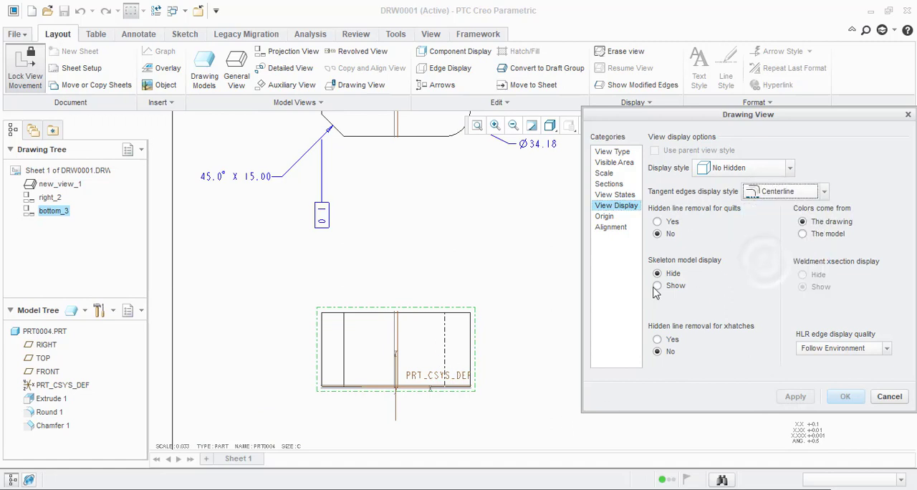
Step: Hide the bottom_3 view's tangent edges by applying the None display style
{"action": "left_click", "coordinate": [773, 194]}
{"action": "left_click", "coordinate": [763, 219]}
{"action": "left_click", "coordinate": [795, 396]}
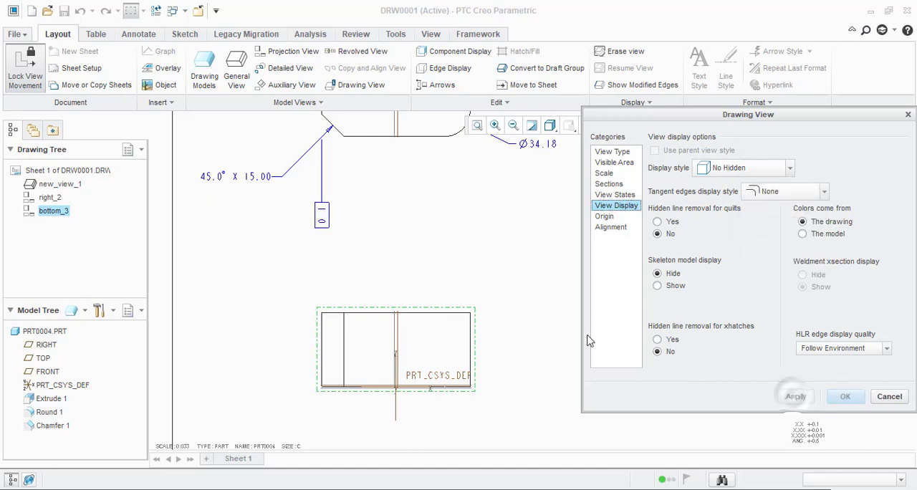
Step: Change the bottom_3 view's tangent edges display style back to Centerline and inspect the result
{"action": "left_click", "coordinate": [792, 193]}
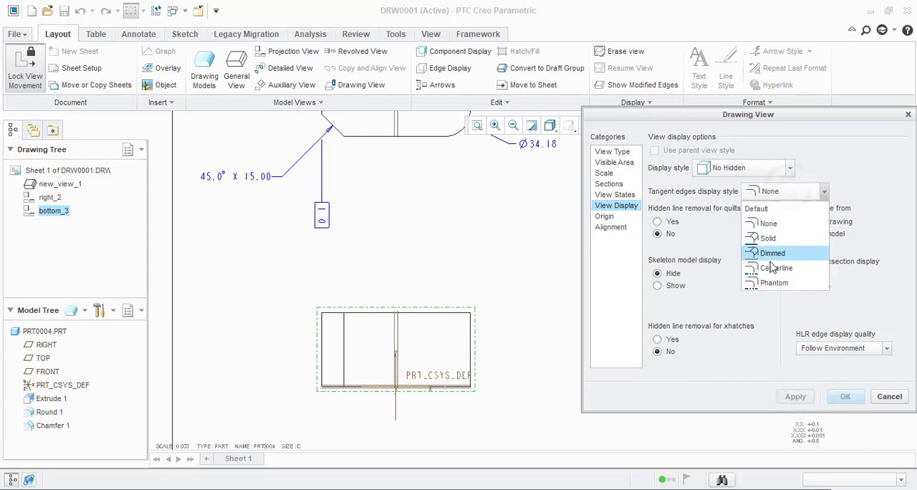
{"action": "left_click", "coordinate": [765, 263]}
{"action": "left_click", "coordinate": [790, 396]}
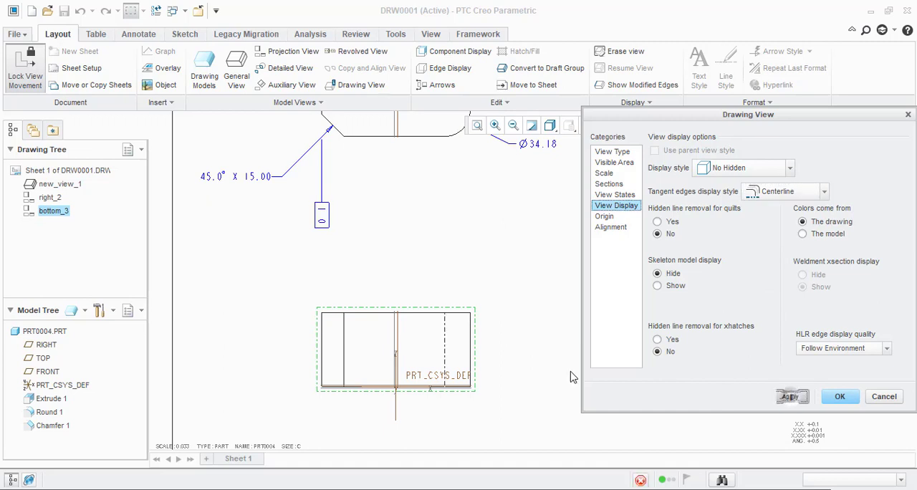
{"action": "scroll", "coordinate": [435, 359], "scroll_direction": "up", "scroll_amount": 2}
{"action": "scroll", "coordinate": [450, 357], "scroll_direction": "down", "scroll_amount": 1}
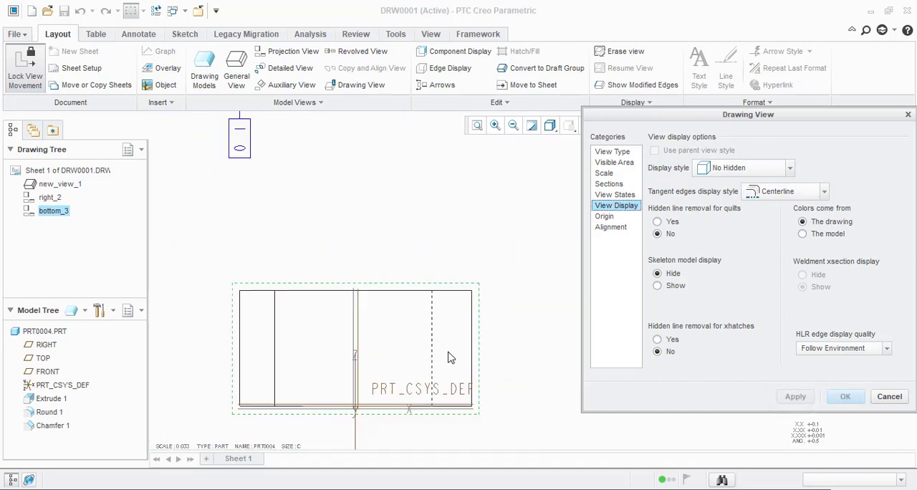
Step: Restore the bottom_3 view's tangent edges display style to Default and close the view properties
{"action": "left_click", "coordinate": [788, 191]}
{"action": "left_click", "coordinate": [767, 206]}
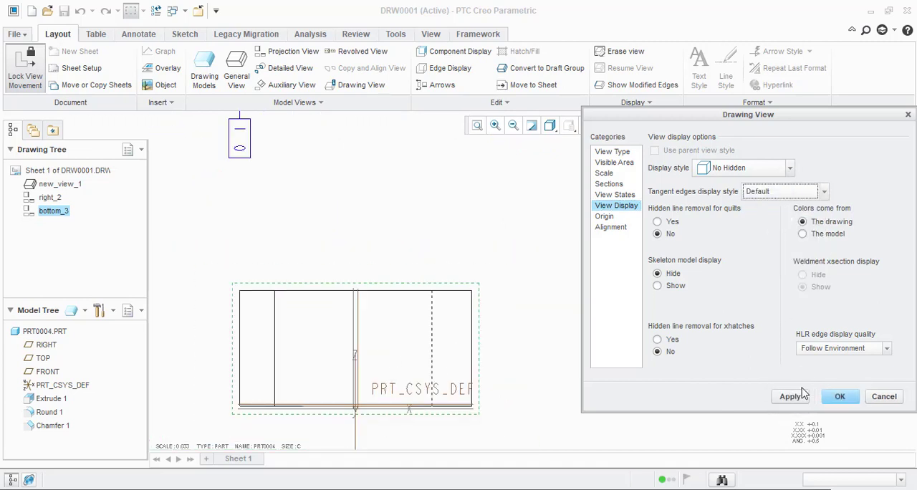
{"action": "left_click", "coordinate": [791, 396]}
{"action": "left_click", "coordinate": [889, 397]}
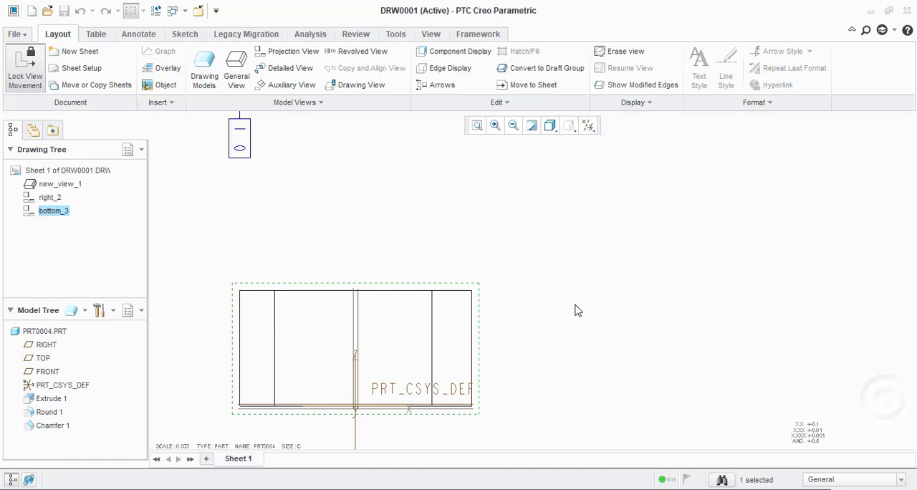
{"action": "scroll", "coordinate": [573, 318], "scroll_direction": "down", "scroll_amount": 3}
{"action": "scroll", "coordinate": [585, 330], "scroll_direction": "up", "scroll_amount": 2}
{"action": "scroll", "coordinate": [592, 337], "scroll_direction": "down", "scroll_amount": 3}
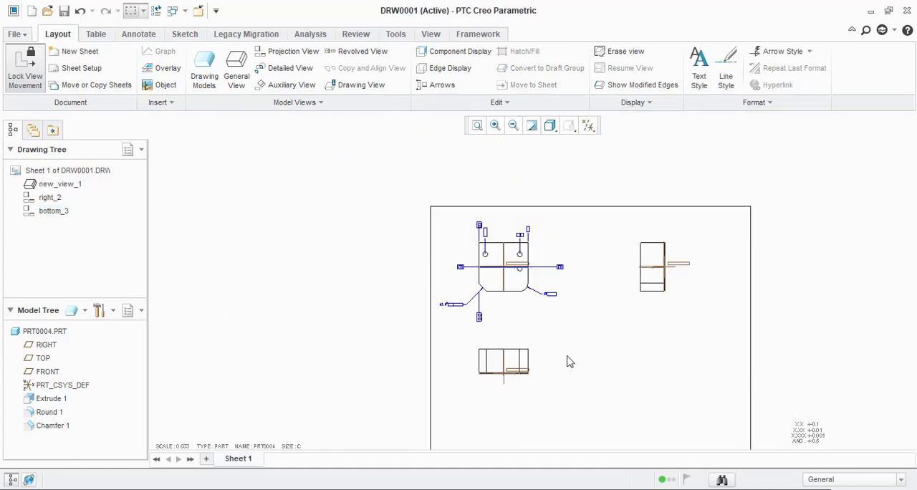
{"action": "scroll", "coordinate": [567, 361], "scroll_direction": "up", "scroll_amount": 3}
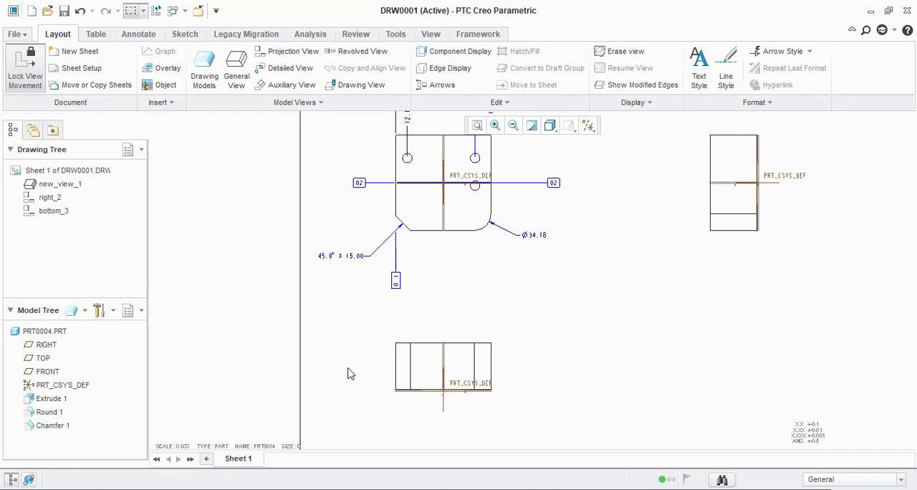
{"action": "scroll", "coordinate": [353, 396], "scroll_direction": "up", "scroll_amount": 1}
{"action": "scroll", "coordinate": [353, 396], "scroll_direction": "up", "scroll_amount": 1}
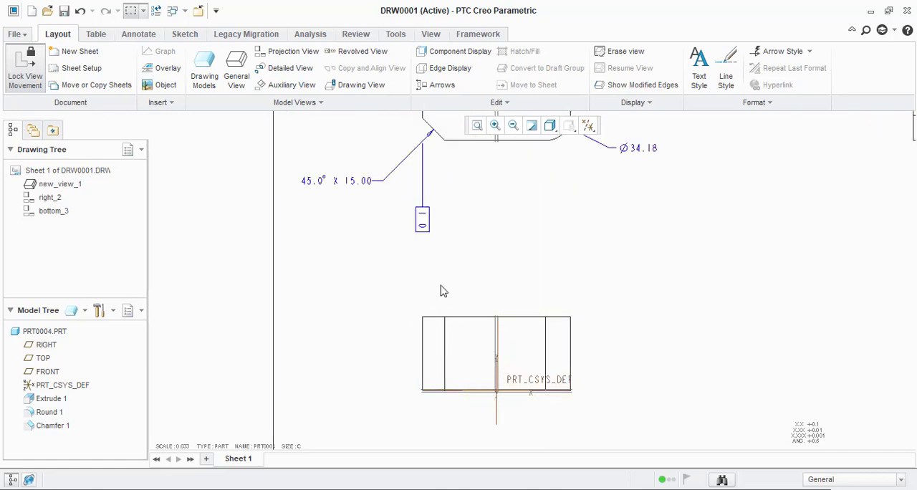